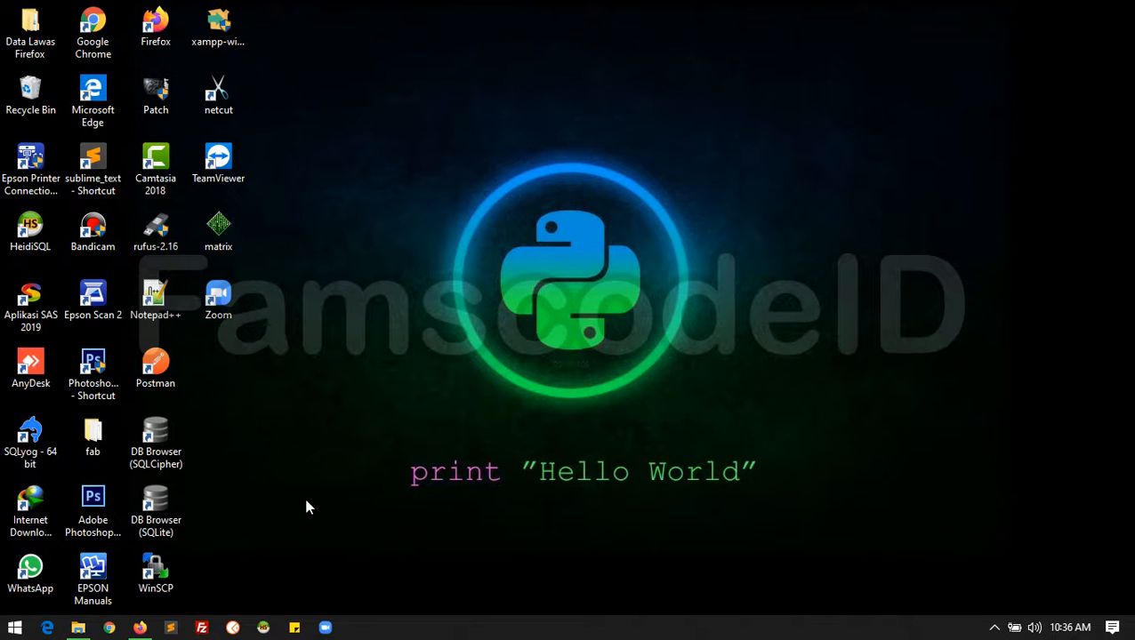
Step: Launch the xampp-control application from the xampp folder on Local Disk (C:) and minimize the folder window
{"action": "left_click", "coordinate": [79, 629]}
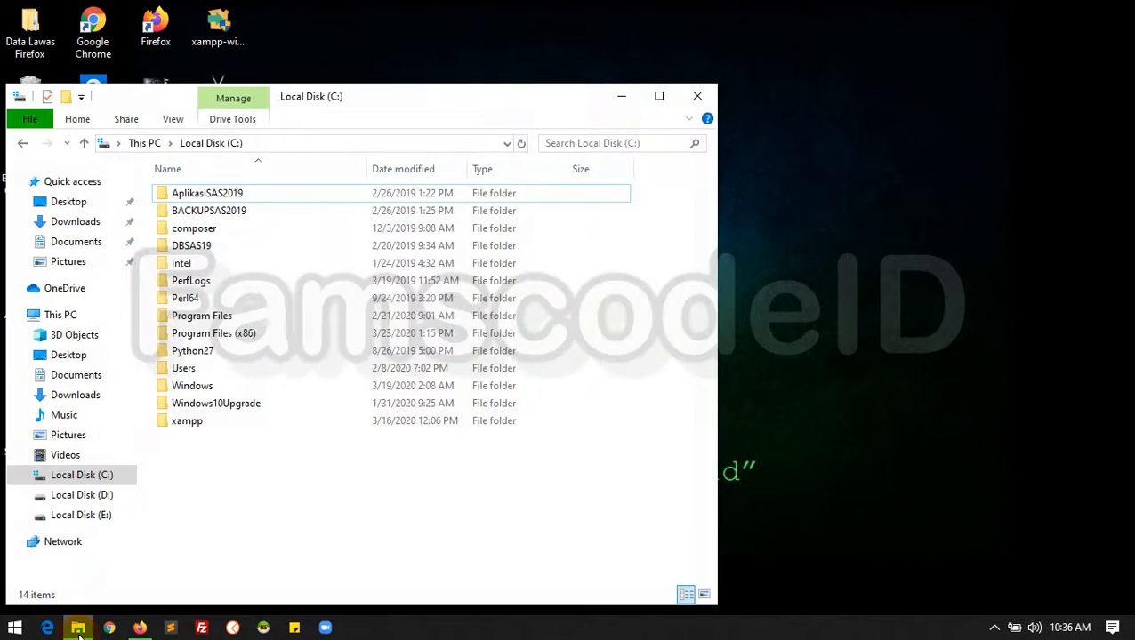
{"action": "left_click", "coordinate": [86, 480]}
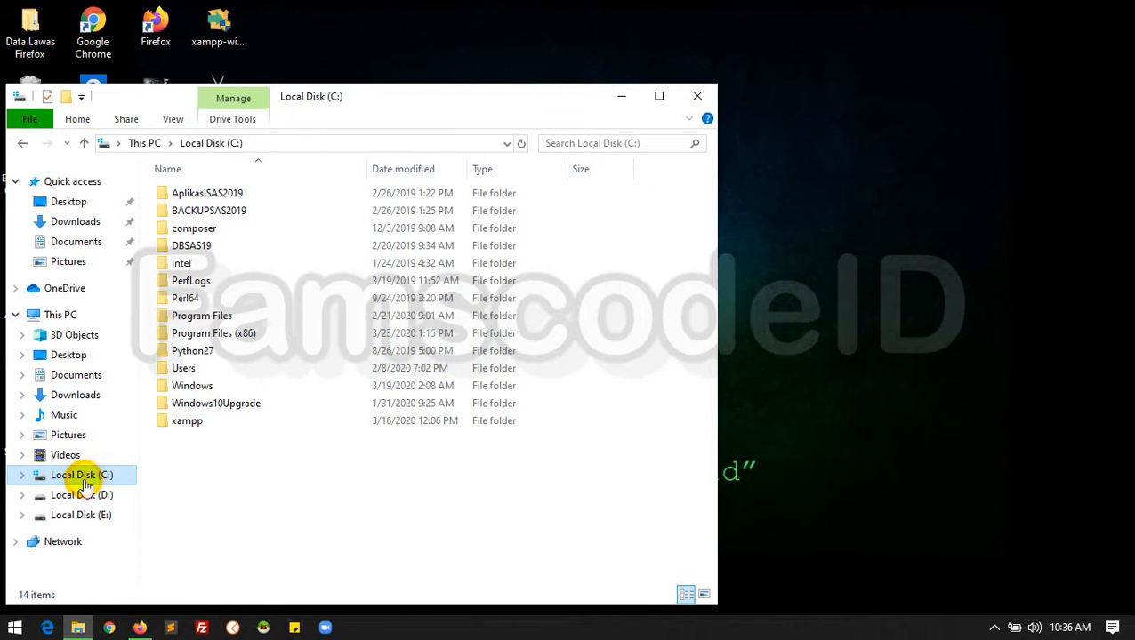
{"action": "left_click", "coordinate": [194, 427]}
{"action": "double_click", "coordinate": [197, 434]}
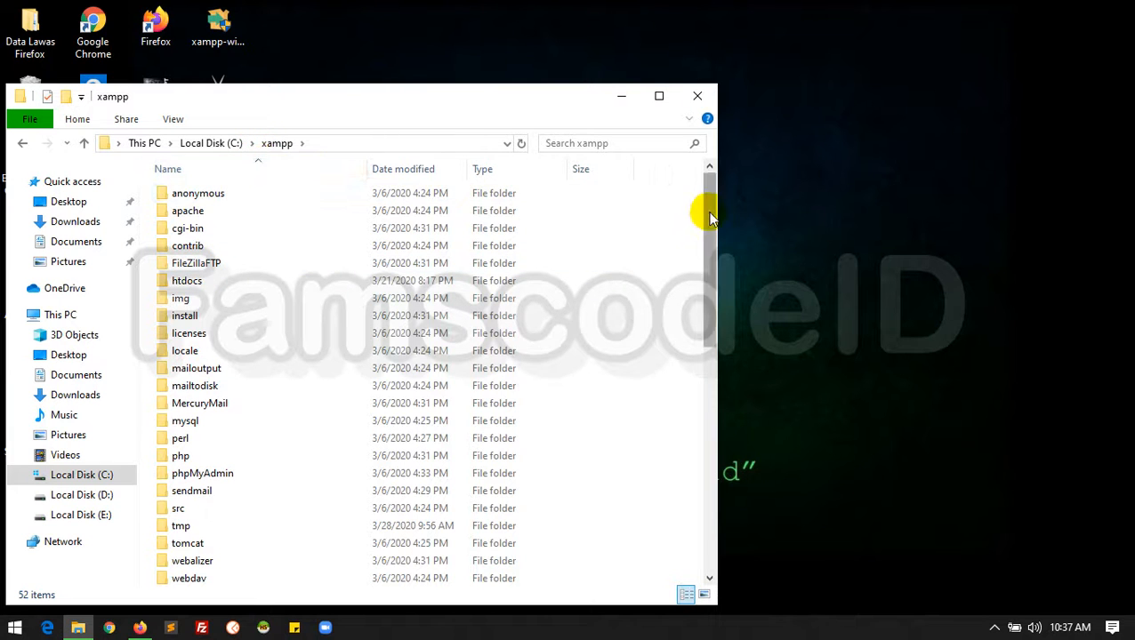
{"action": "left_click_drag", "start_coordinate": [712, 216], "coordinate": [702, 494]}
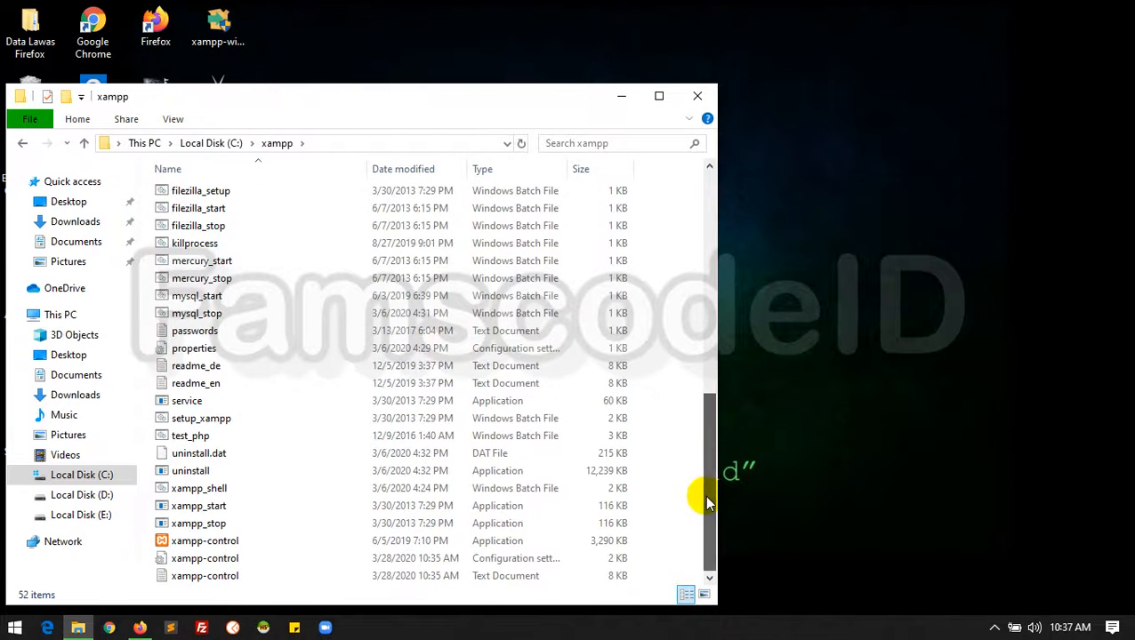
{"action": "left_click", "coordinate": [210, 547]}
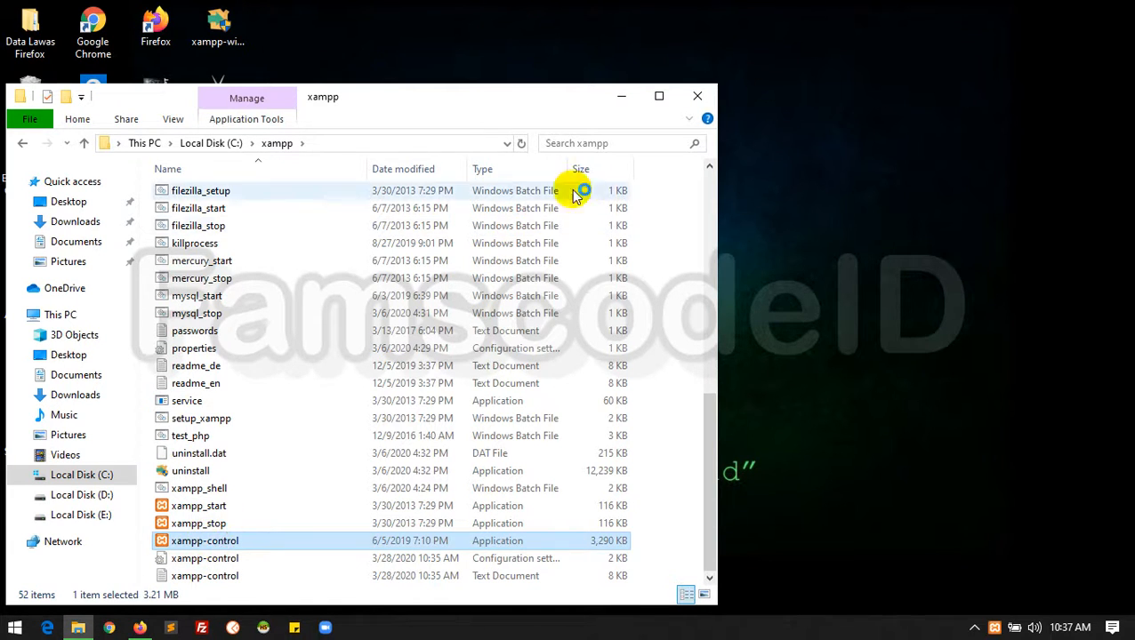
{"action": "left_click", "coordinate": [622, 102]}
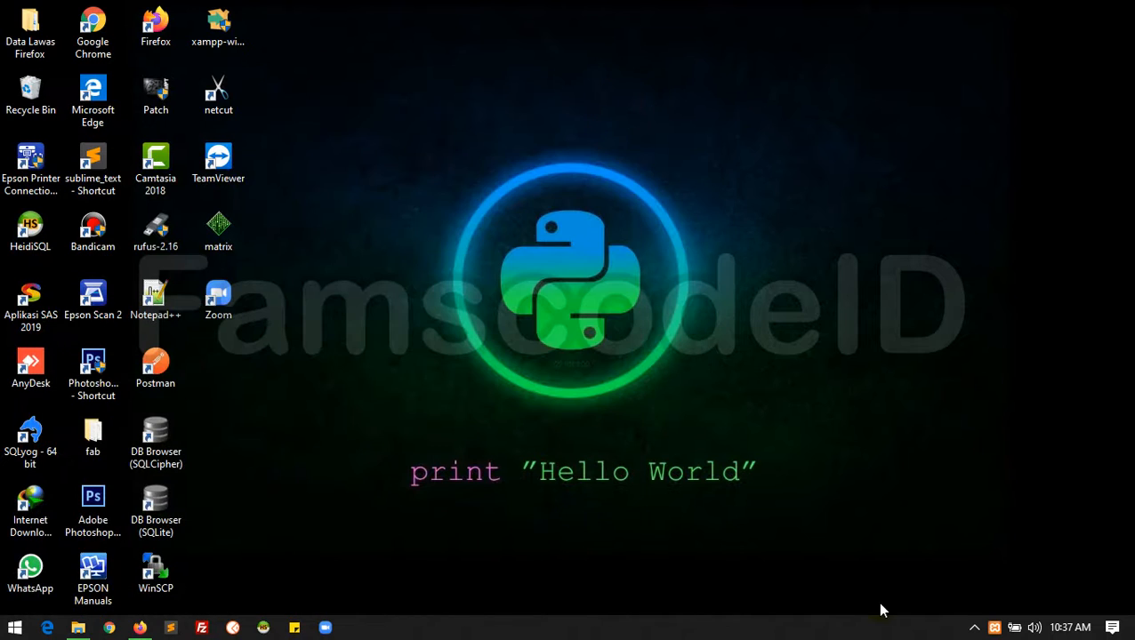
Step: Bring up the XAMPP Control Panel, check the Apache and MySQL module status and log, and close the window
{"action": "left_click", "coordinate": [995, 628]}
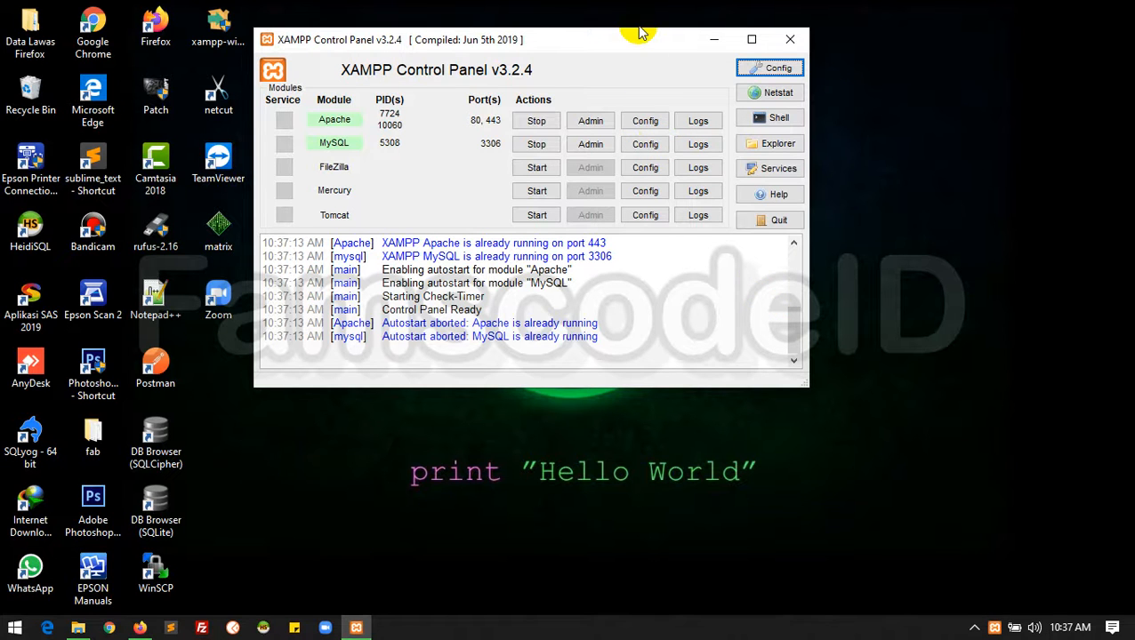
{"action": "left_click_drag", "start_coordinate": [599, 41], "coordinate": [685, 63]}
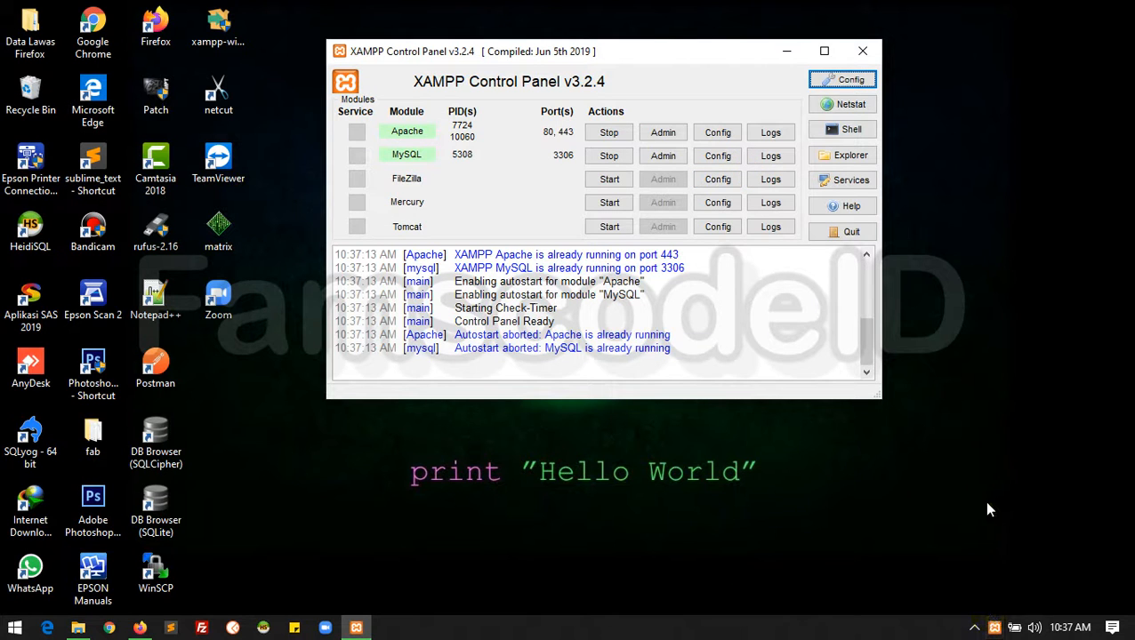
{"action": "left_click", "coordinate": [868, 340]}
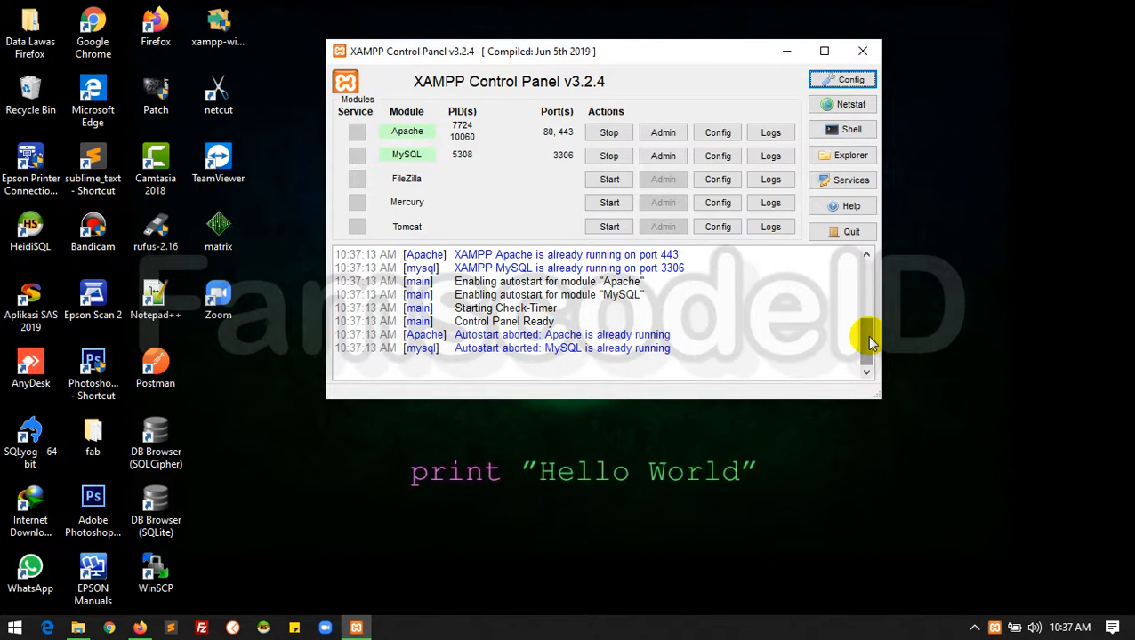
{"action": "left_click_drag", "start_coordinate": [864, 329], "coordinate": [864, 360]}
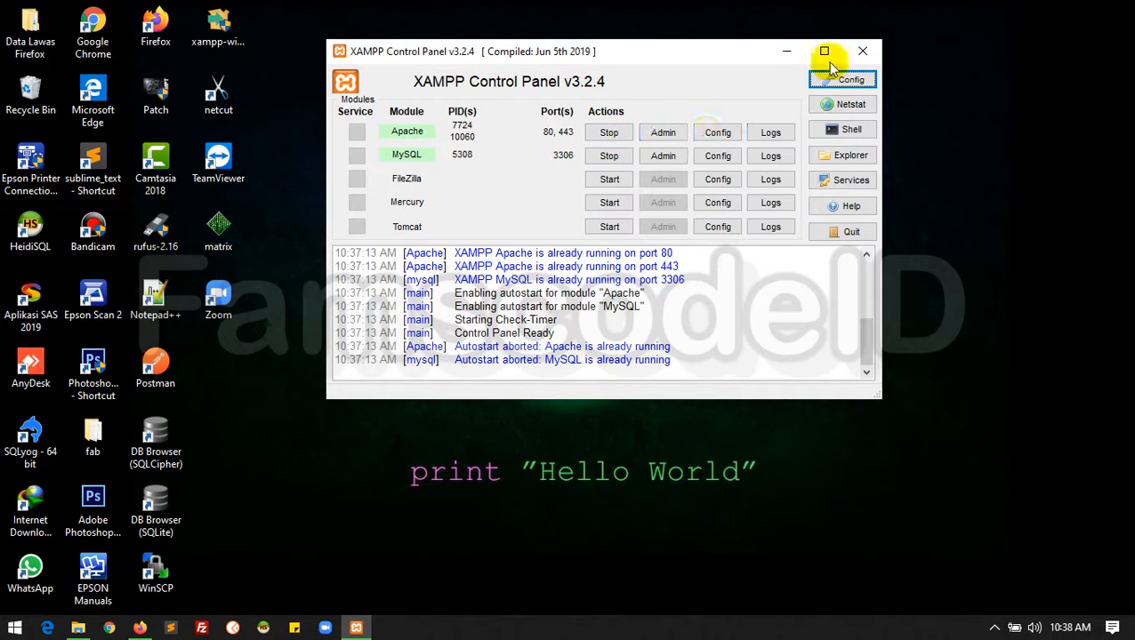
{"action": "left_click", "coordinate": [865, 55]}
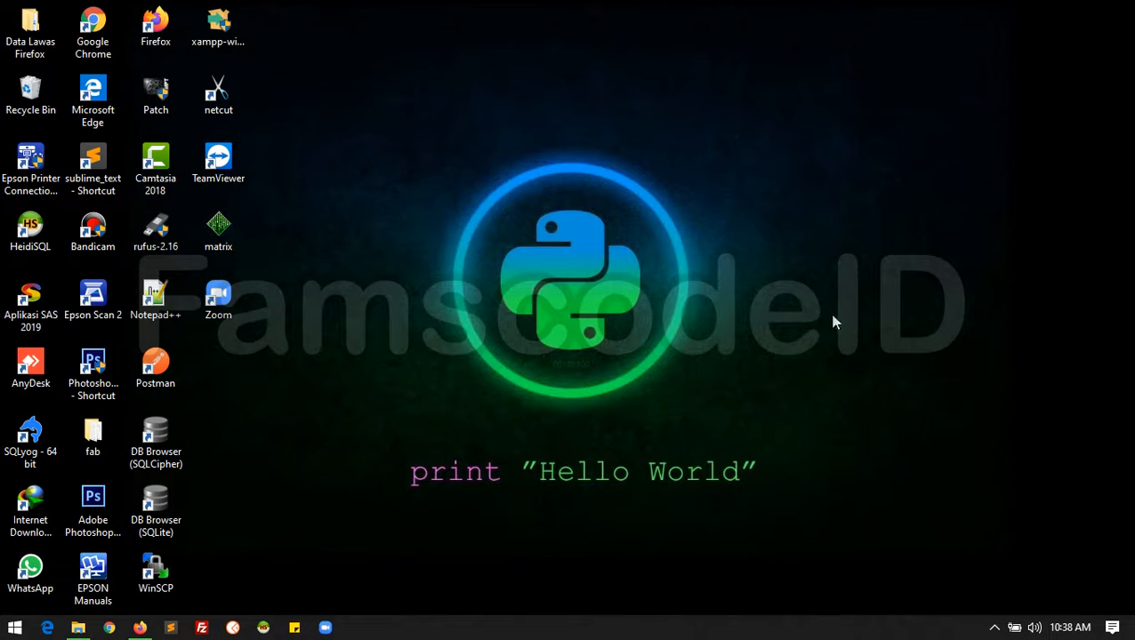
Step: Switch to Firefox, load localhost/phpmyadmin/ and enlarge the page to 120%
{"action": "left_click", "coordinate": [140, 628]}
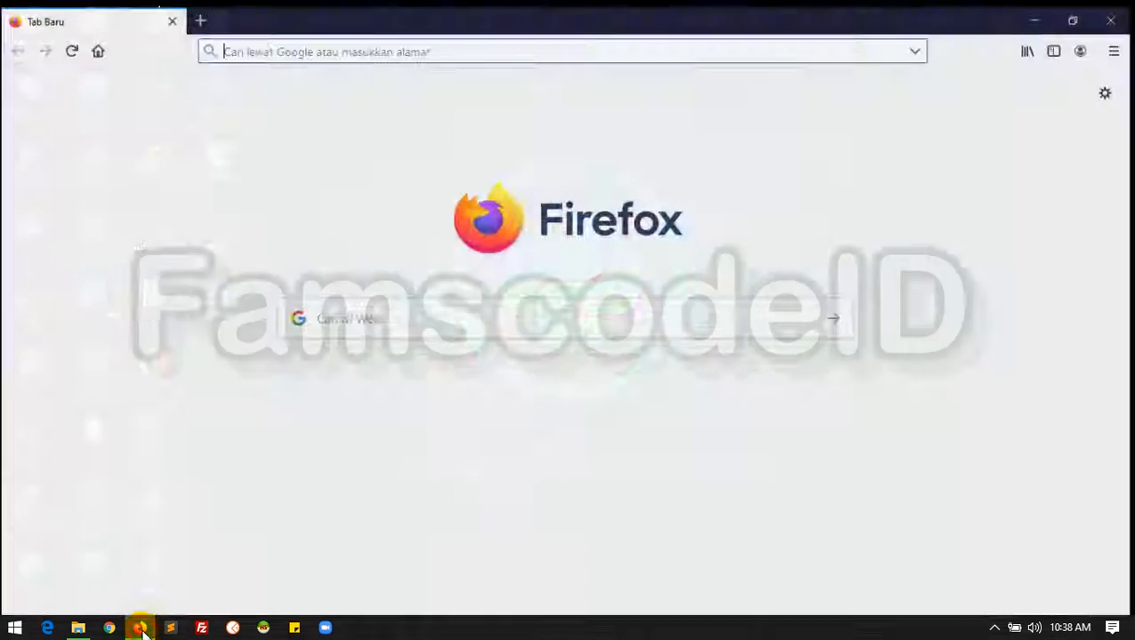
{"action": "type", "text": "local"}
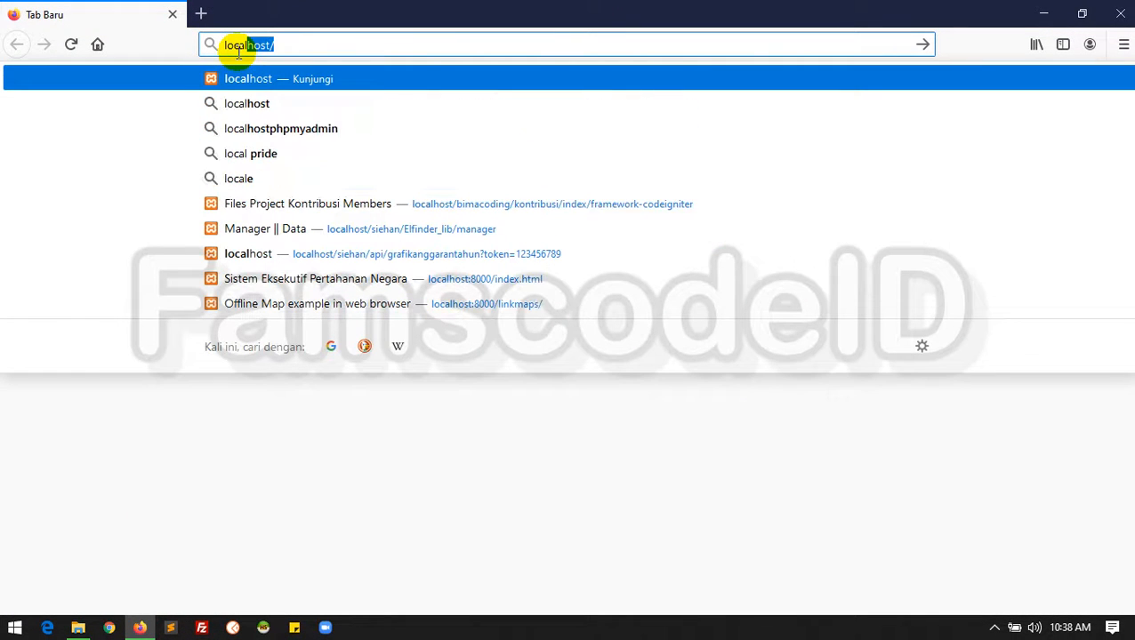
{"action": "type", "text": "host/"}
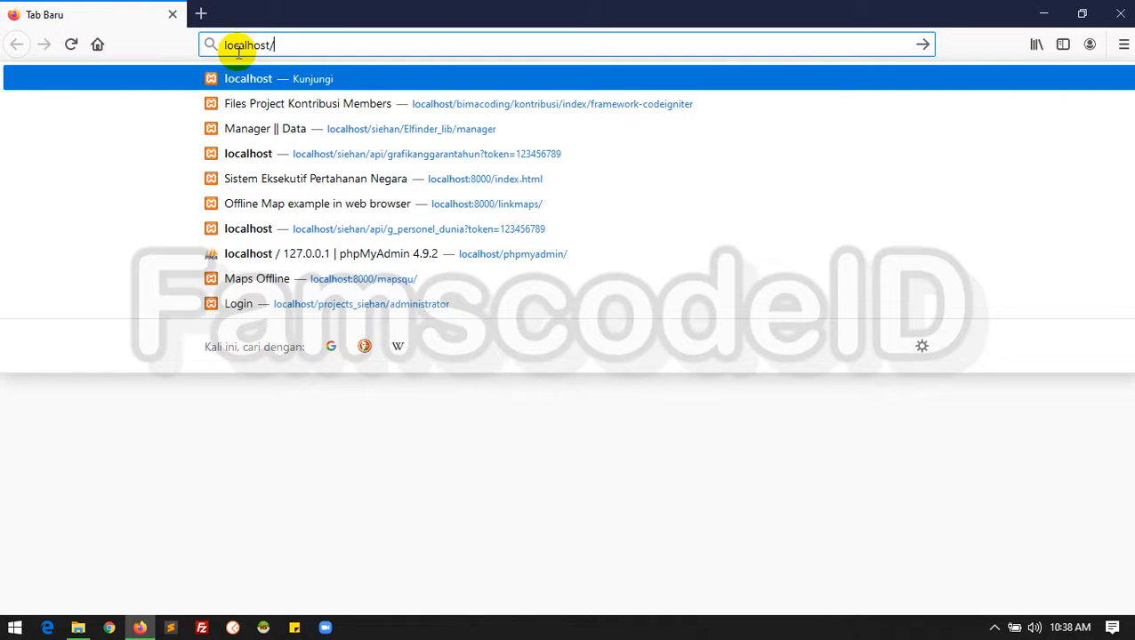
{"action": "type", "text": "php"}
{"action": "key", "text": "Right"}
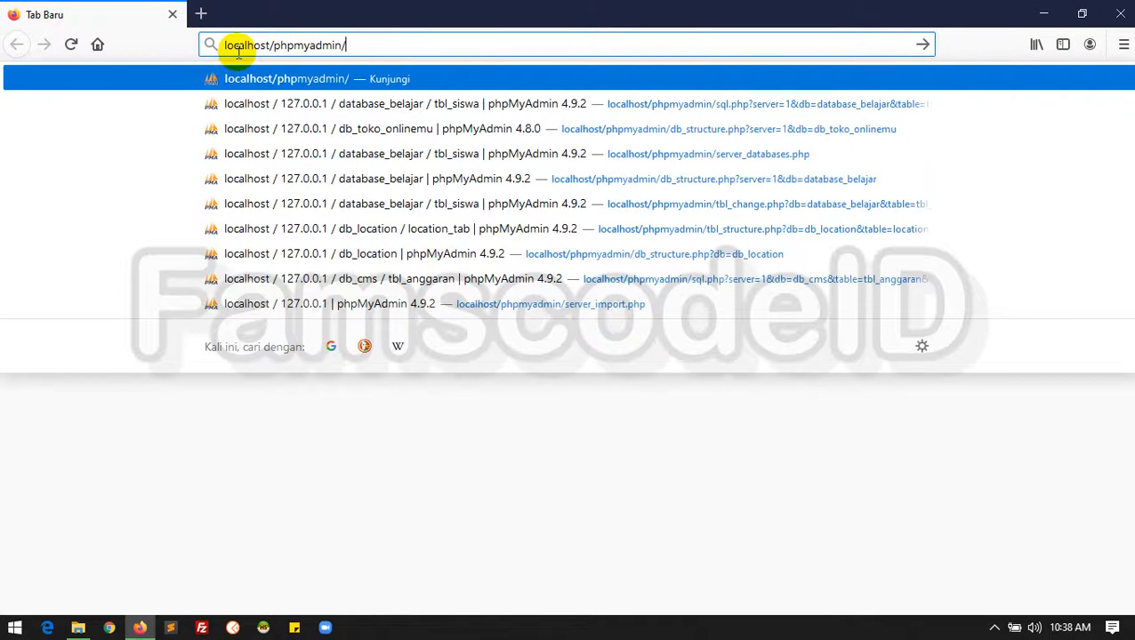
{"action": "key", "text": "Return"}
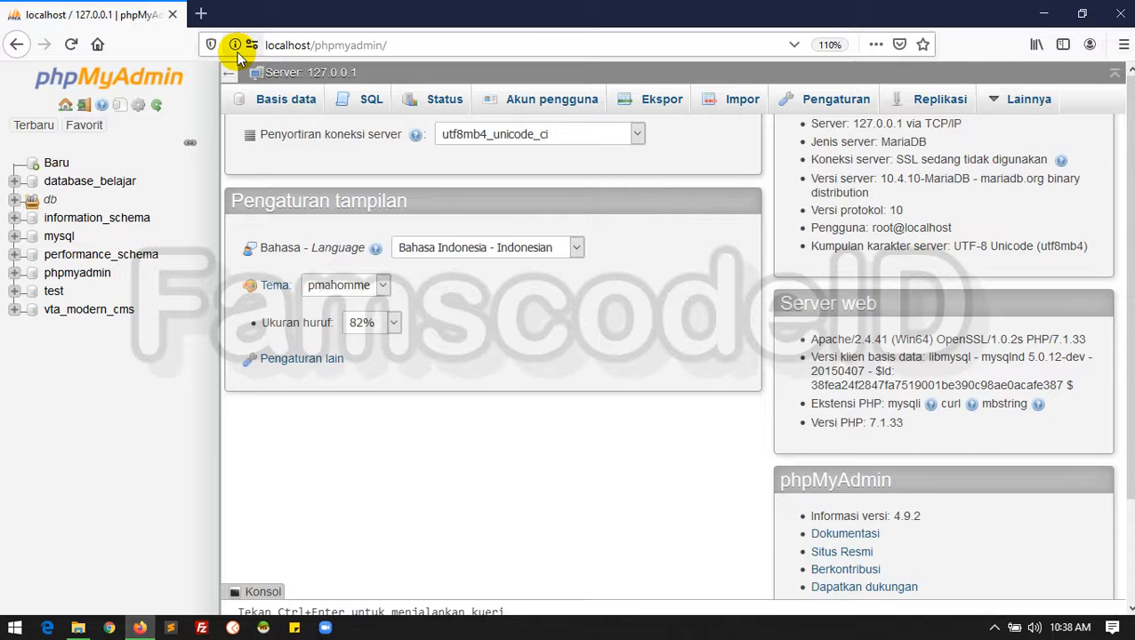
{"action": "key", "text": "ctrl+plus"}
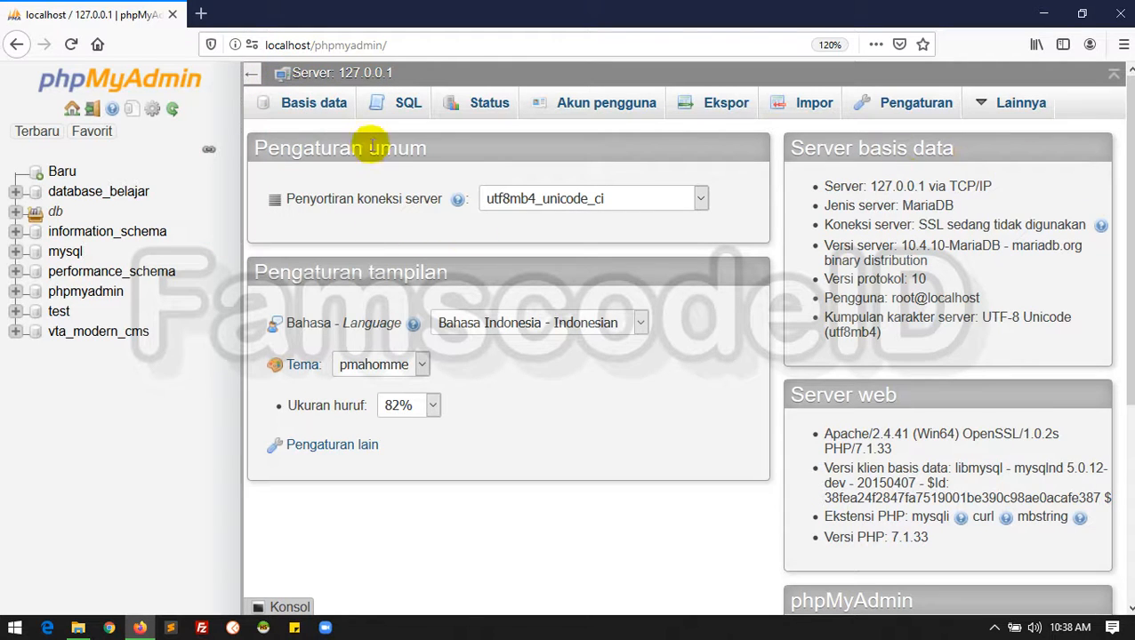
{"action": "left_click", "coordinate": [96, 132]}
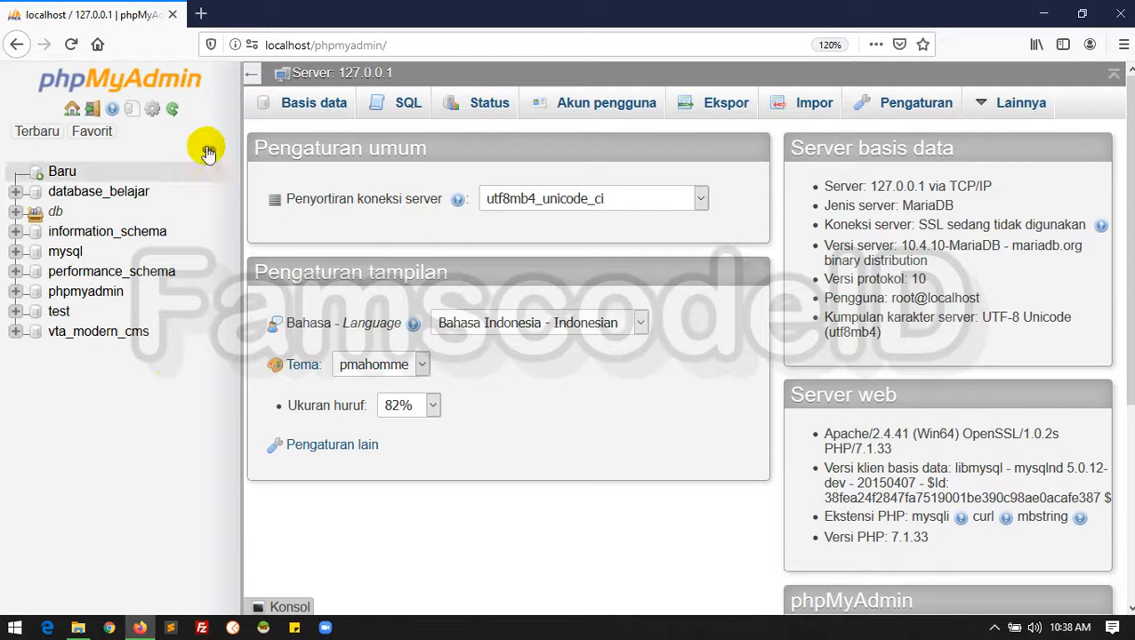
{"action": "left_click", "coordinate": [51, 129]}
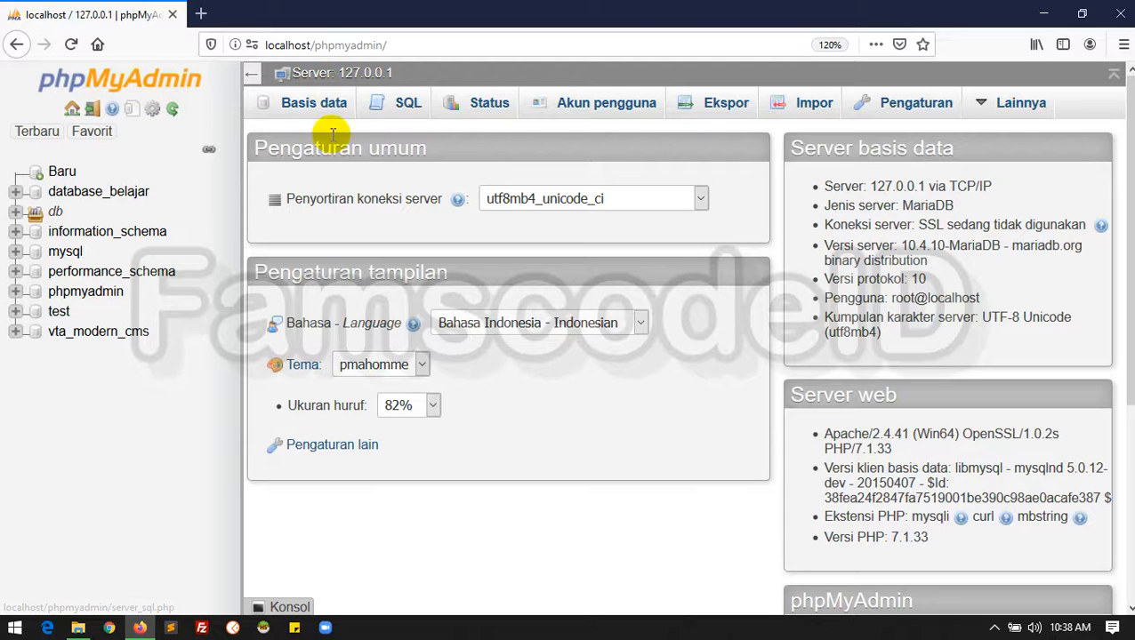
Step: Create a new database named bds_belajar
{"action": "left_click", "coordinate": [308, 108]}
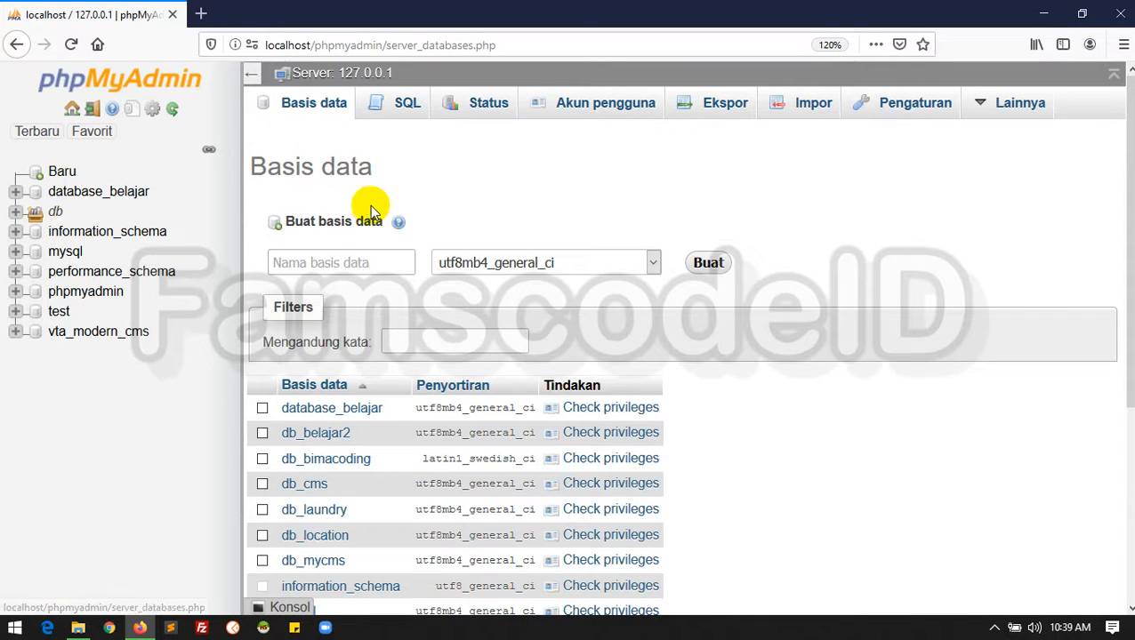
{"action": "left_click", "coordinate": [287, 264]}
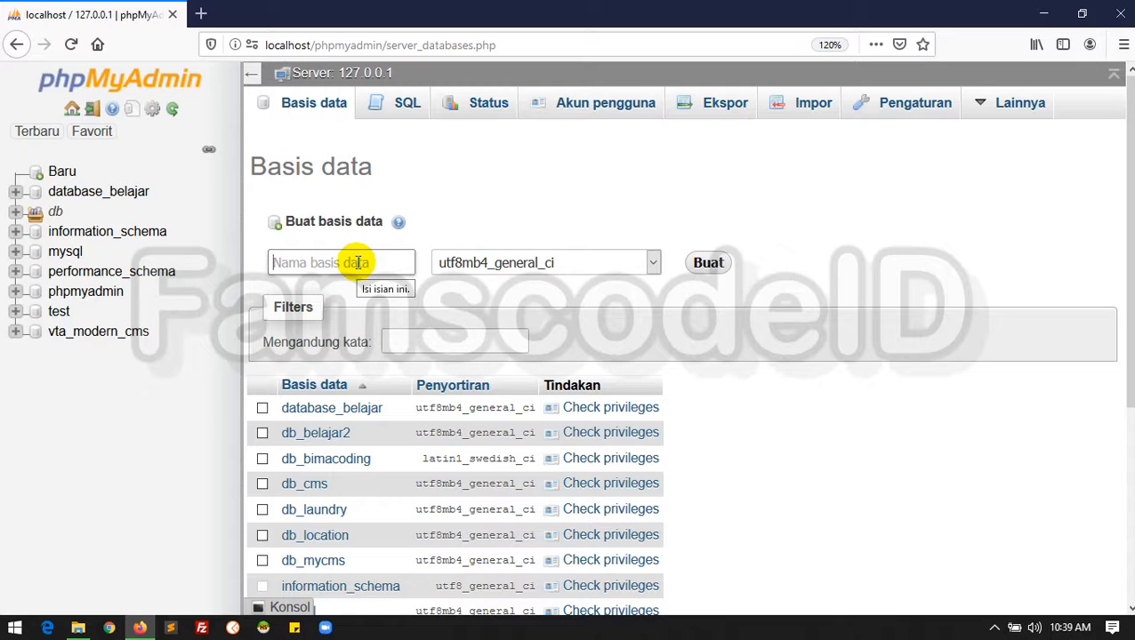
{"action": "type", "text": "b"}
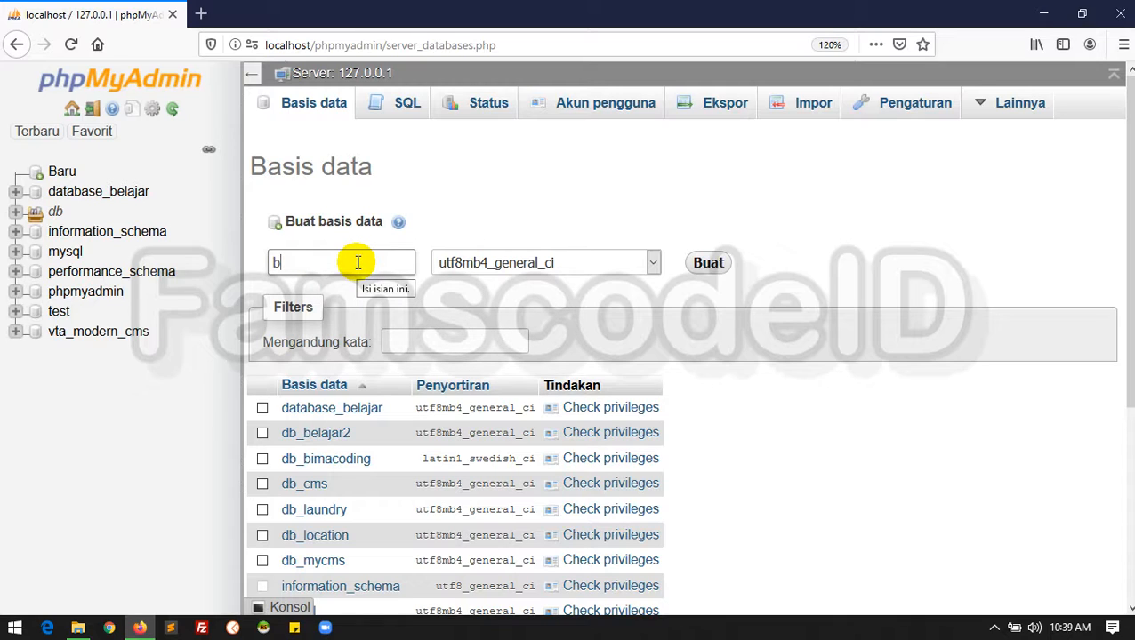
{"action": "type", "text": "ds_si"}
{"action": "key", "text": "BackSpace"}
{"action": "type", "text": "belajar"}
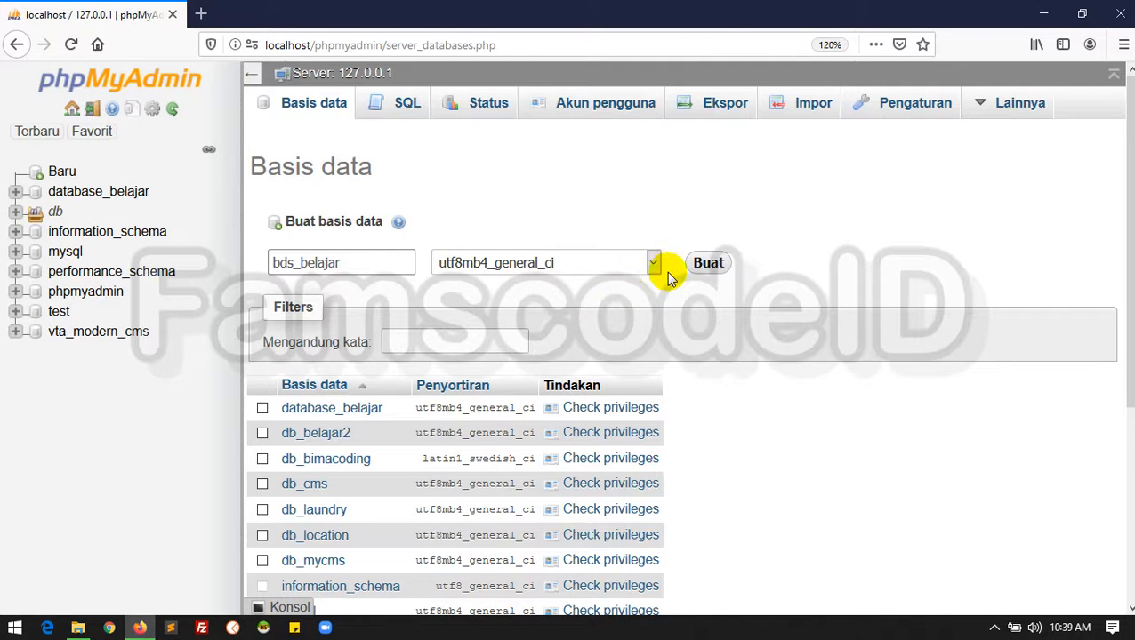
{"action": "left_click", "coordinate": [710, 272]}
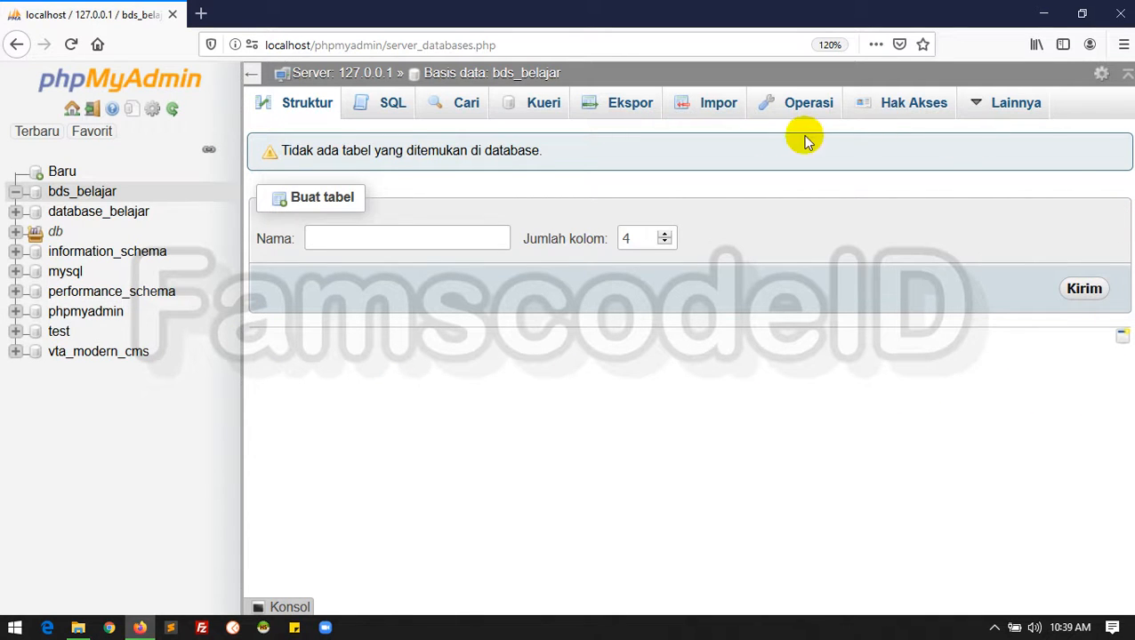
Step: Start a new table named tbl_siswa with 5 columns in the bds_belajar database
{"action": "left_click", "coordinate": [329, 241]}
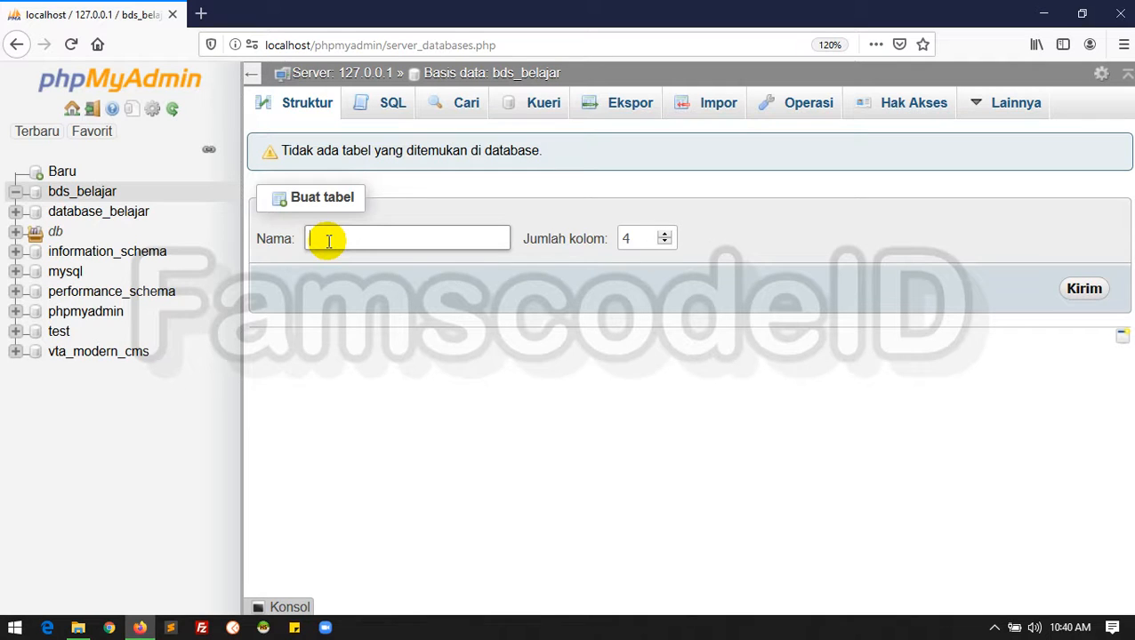
{"action": "type", "text": "tbl_siswa"}
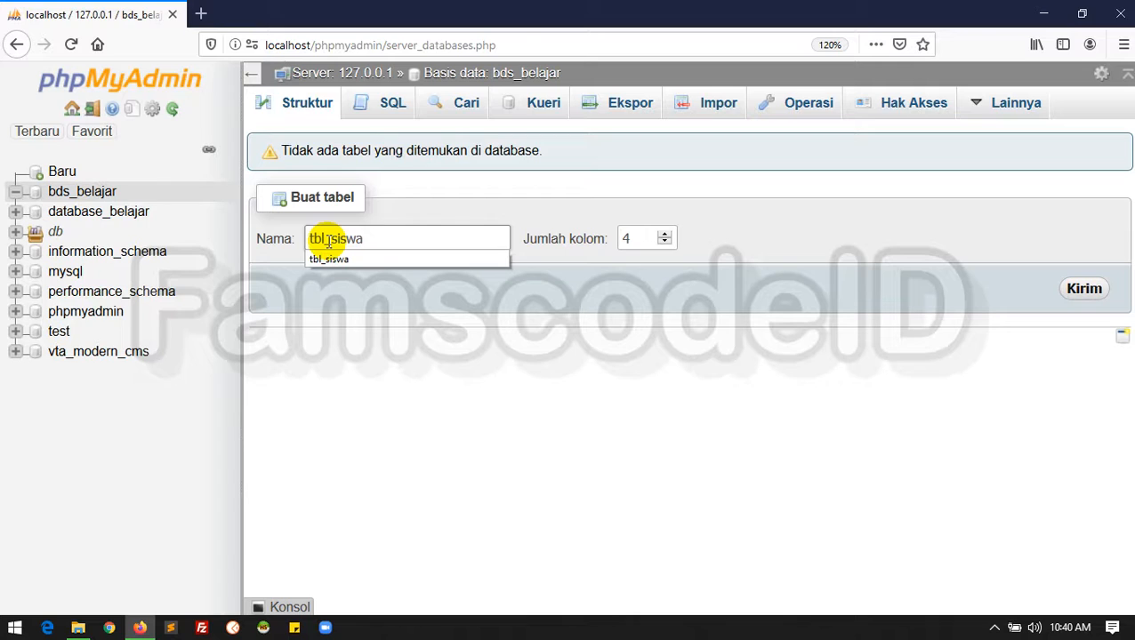
{"action": "left_click", "coordinate": [375, 241]}
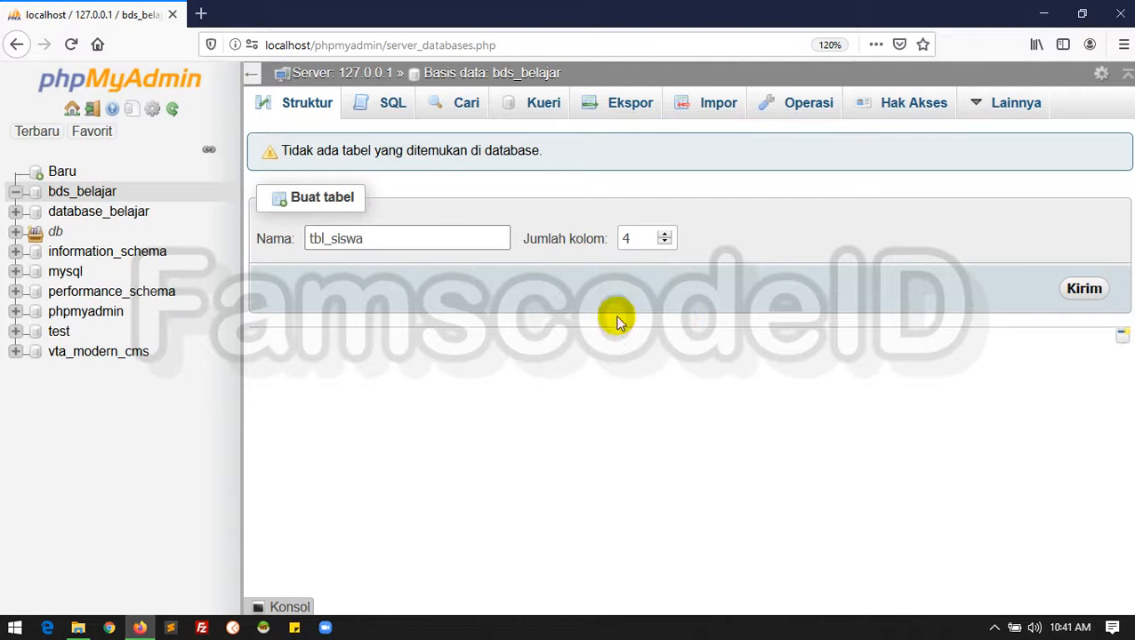
{"action": "double_click", "coordinate": [635, 234]}
{"action": "key", "text": "BackSpace"}
{"action": "type", "text": "5"}
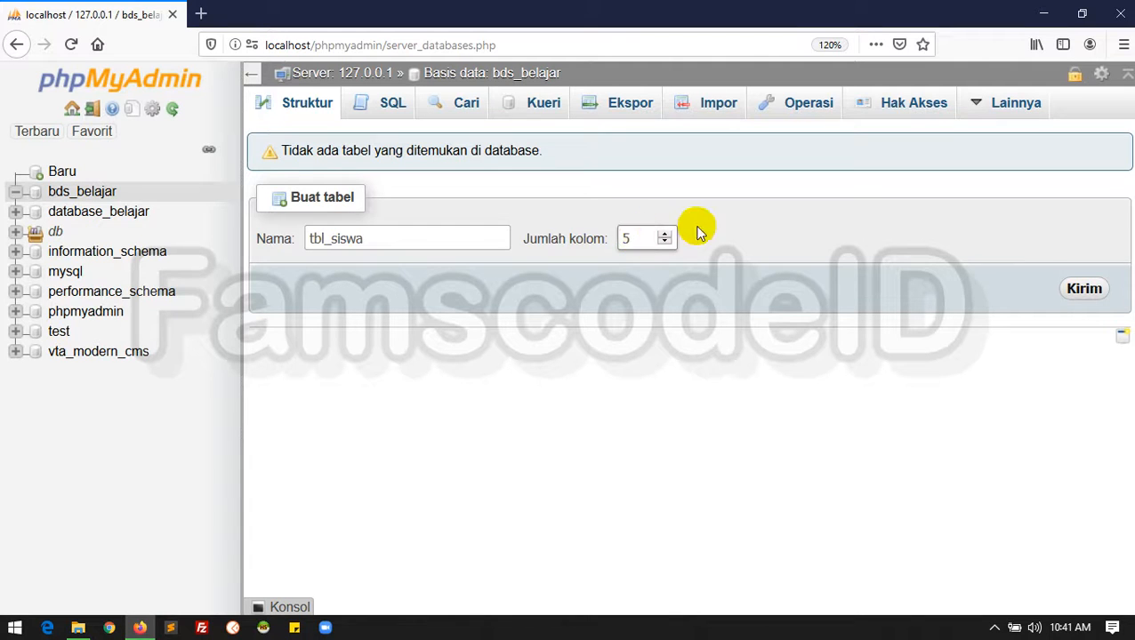
{"action": "left_click", "coordinate": [1081, 296]}
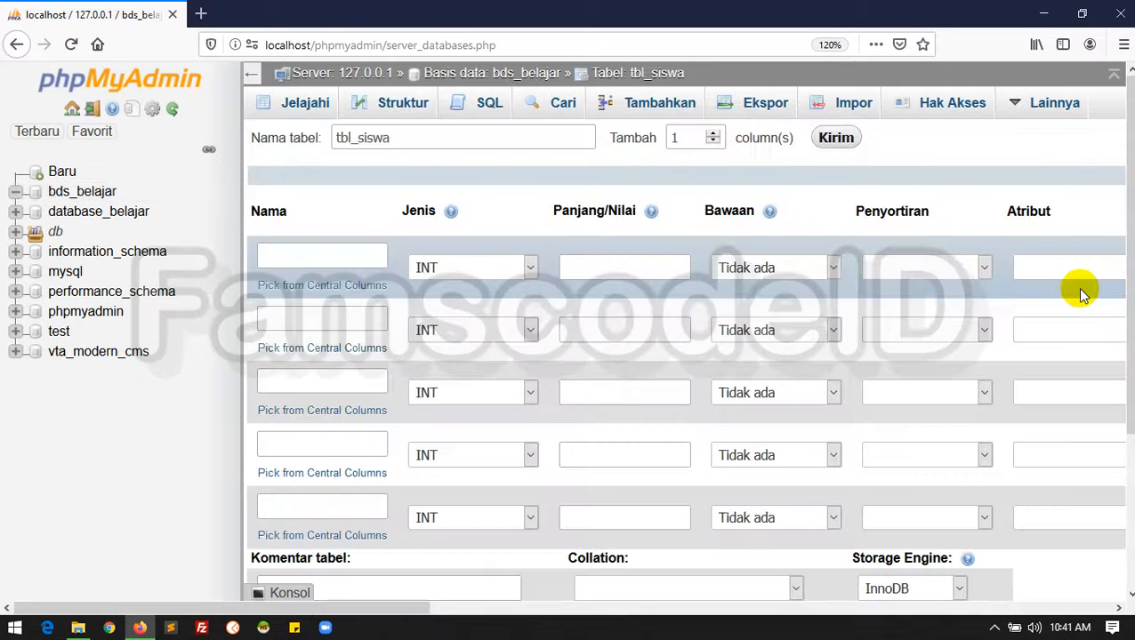
Step: Name the first two columns of tbl_siswa id and nama_siswa
{"action": "left_click", "coordinate": [277, 254]}
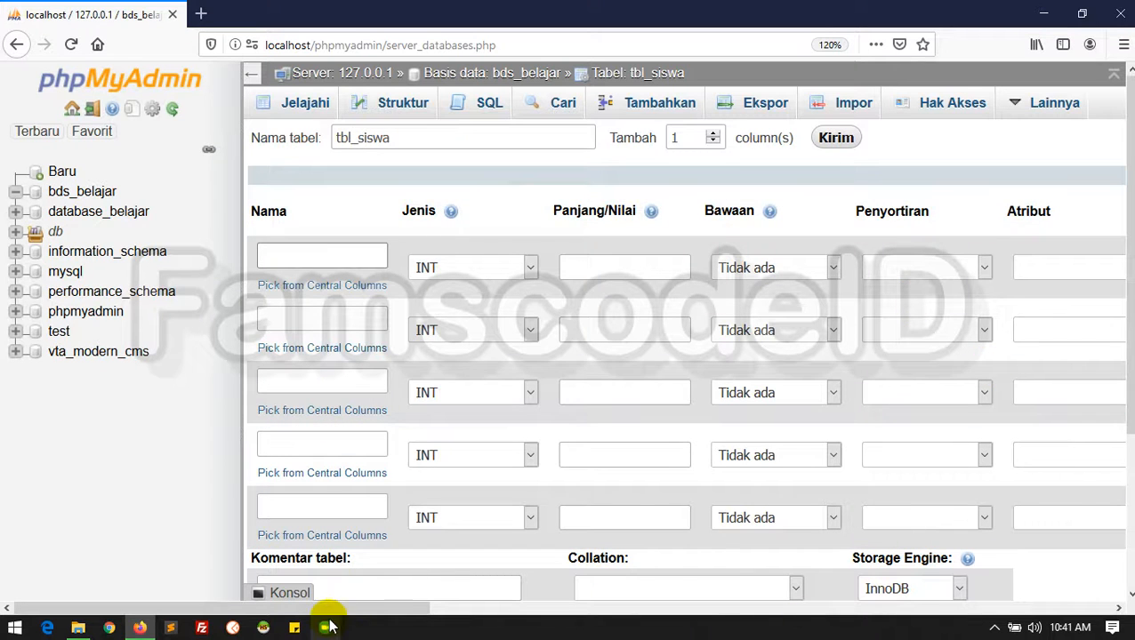
{"action": "left_click_drag", "start_coordinate": [347, 610], "coordinate": [584, 612]}
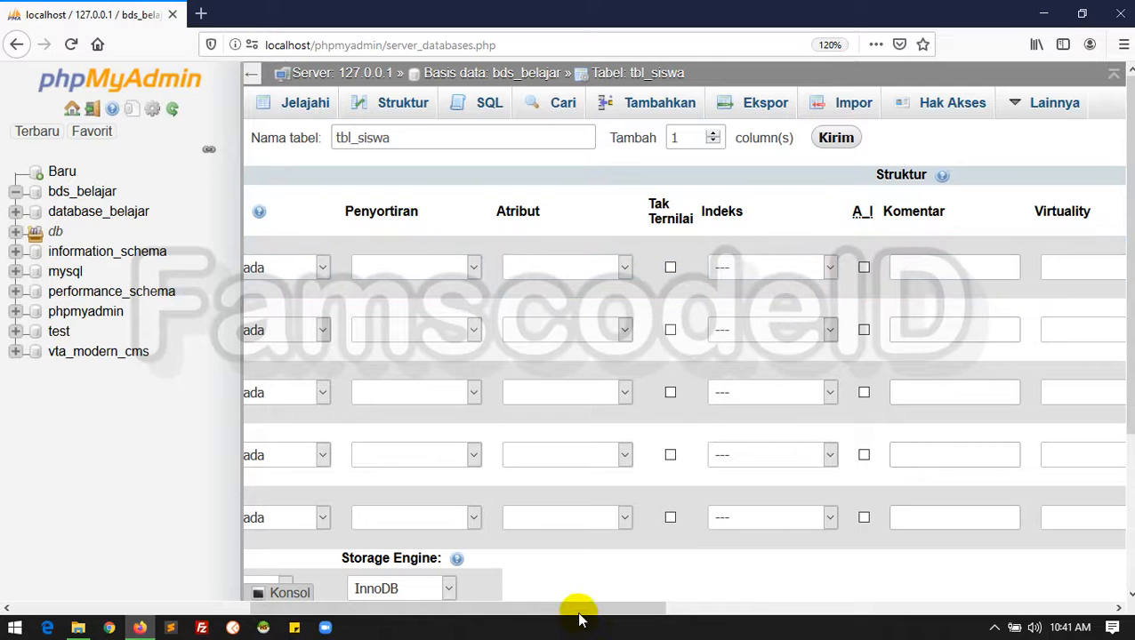
{"action": "left_click_drag", "start_coordinate": [578, 613], "coordinate": [222, 594]}
{"action": "left_click", "coordinate": [286, 249]}
{"action": "type", "text": "id"}
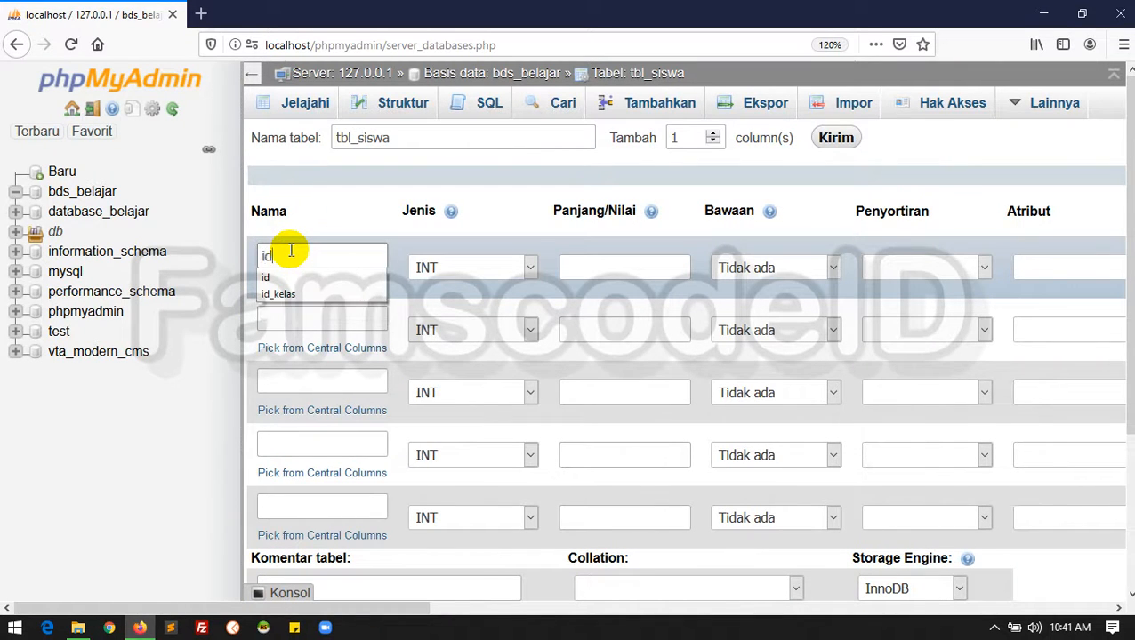
{"action": "left_click", "coordinate": [299, 322]}
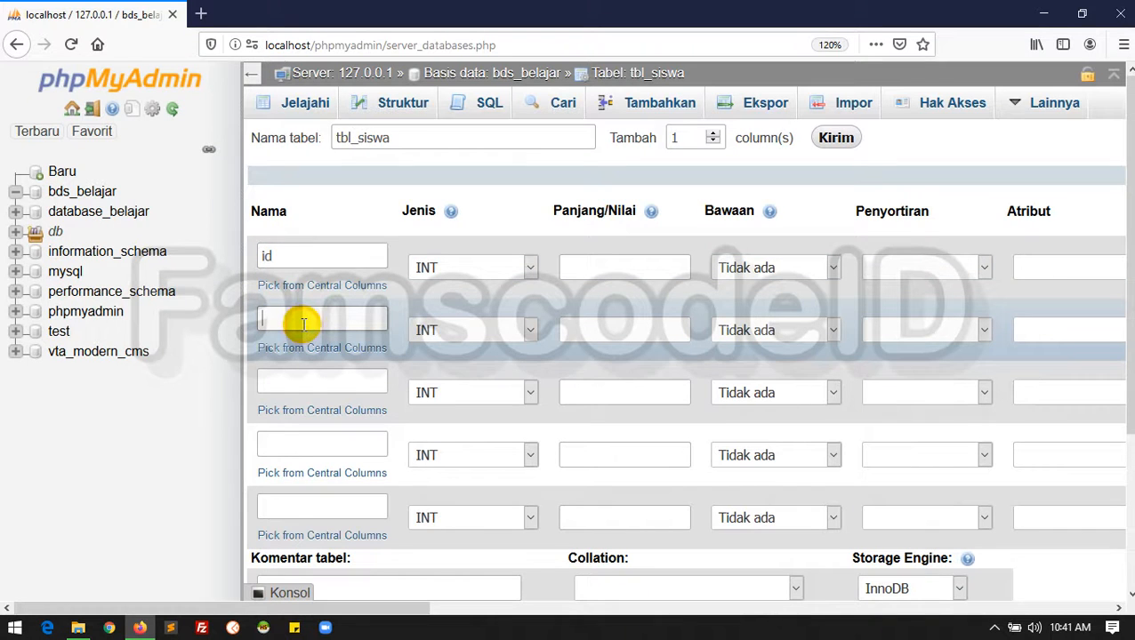
{"action": "type", "text": "nama"}
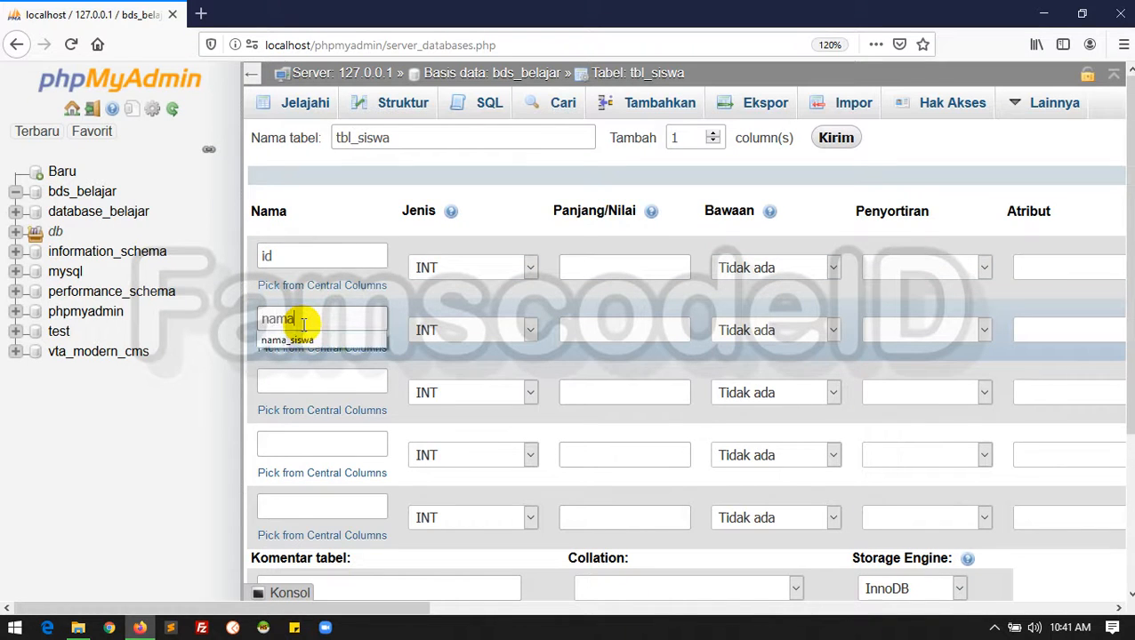
{"action": "type", "text": "_siswa"}
Step: Name the third, fourth and fifth columns nisn, alamat and kelas
{"action": "left_click", "coordinate": [309, 382]}
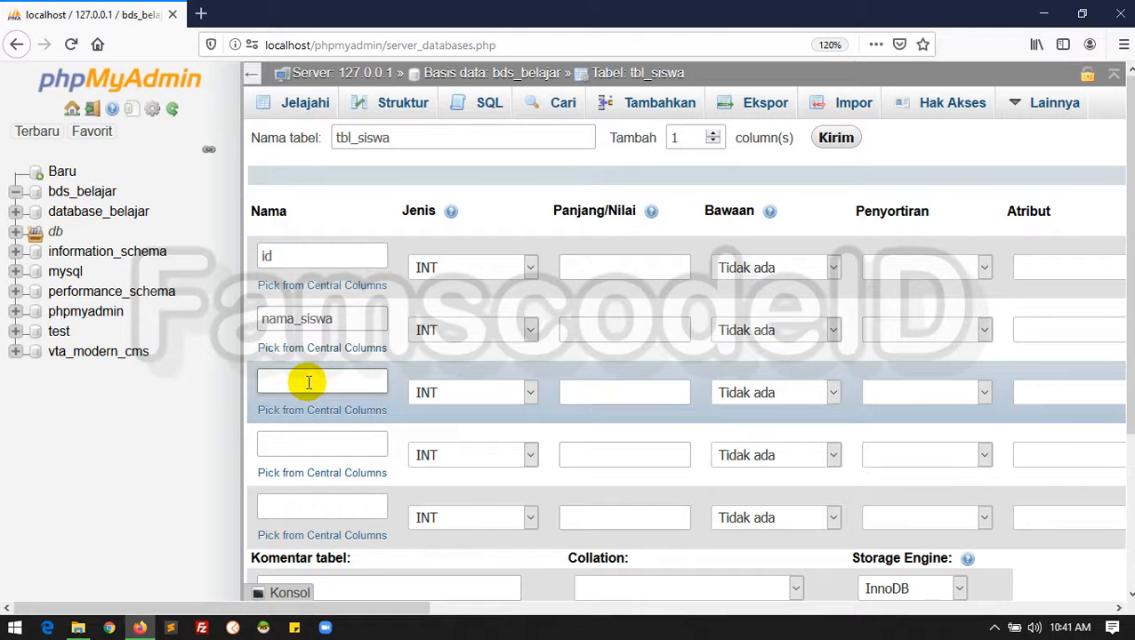
{"action": "type", "text": "nisn"}
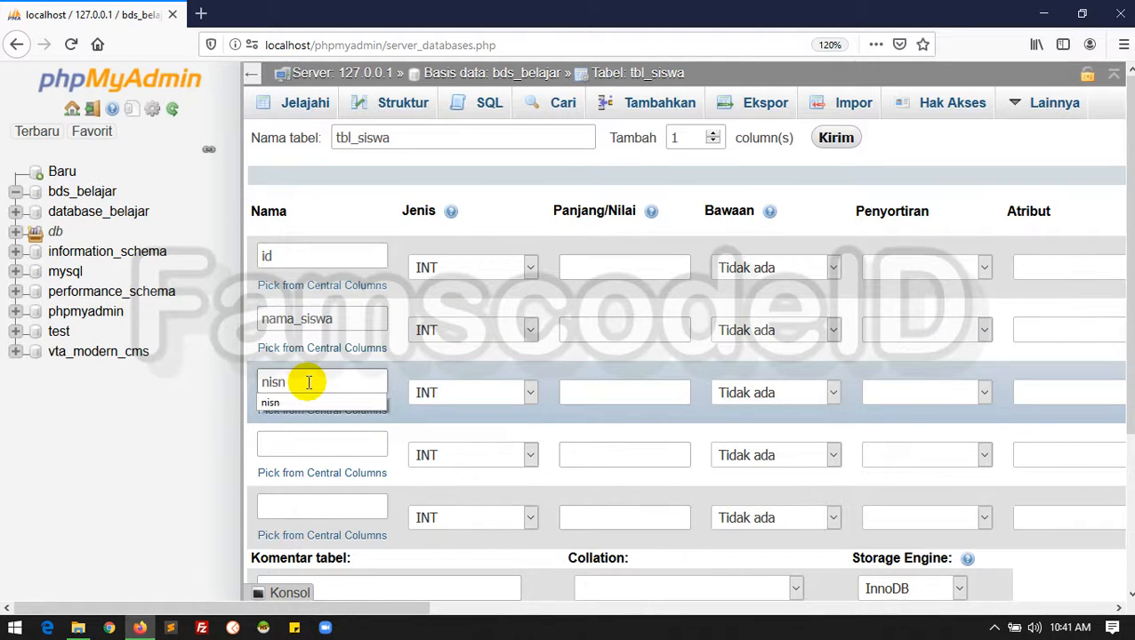
{"action": "left_click", "coordinate": [305, 440]}
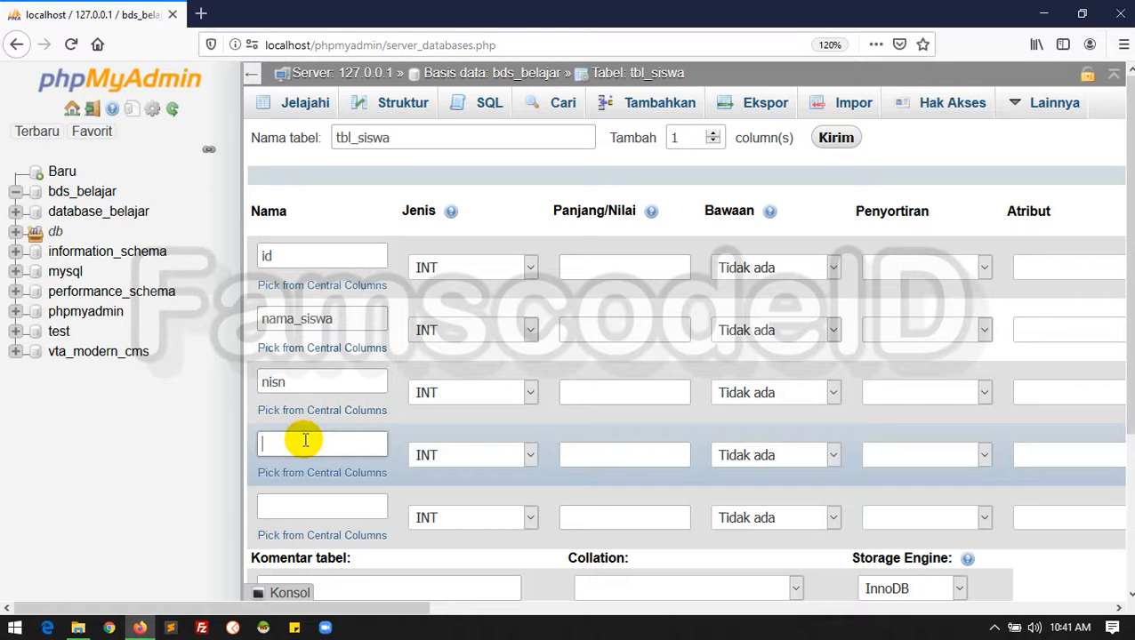
{"action": "type", "text": "alam"}
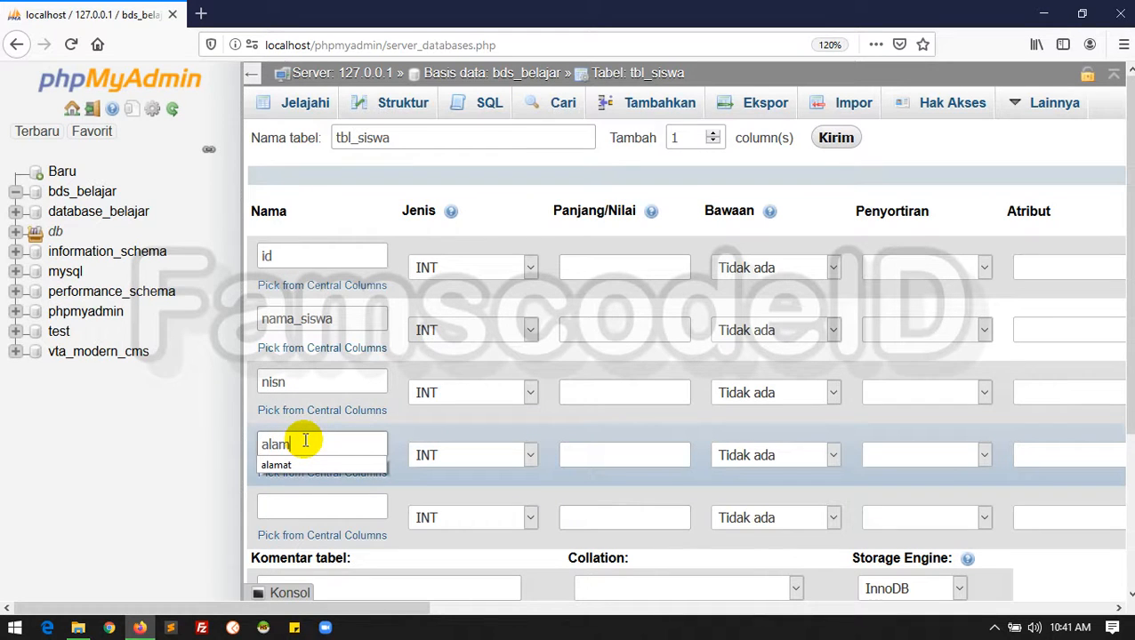
{"action": "type", "text": "at"}
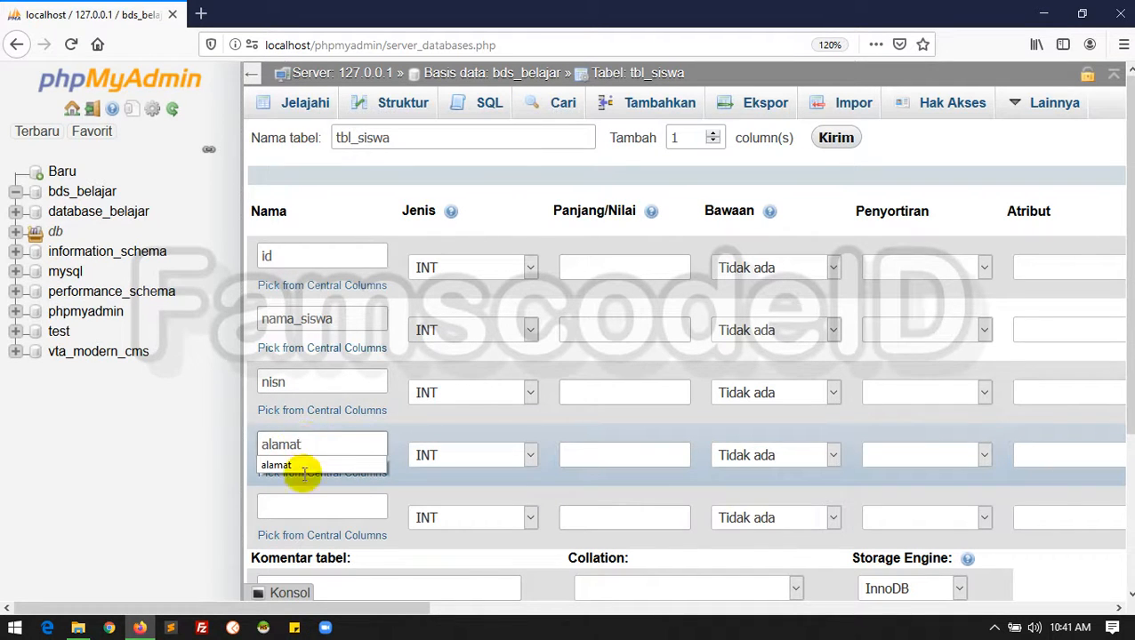
{"action": "left_click", "coordinate": [303, 506]}
{"action": "type", "text": "kelas"}
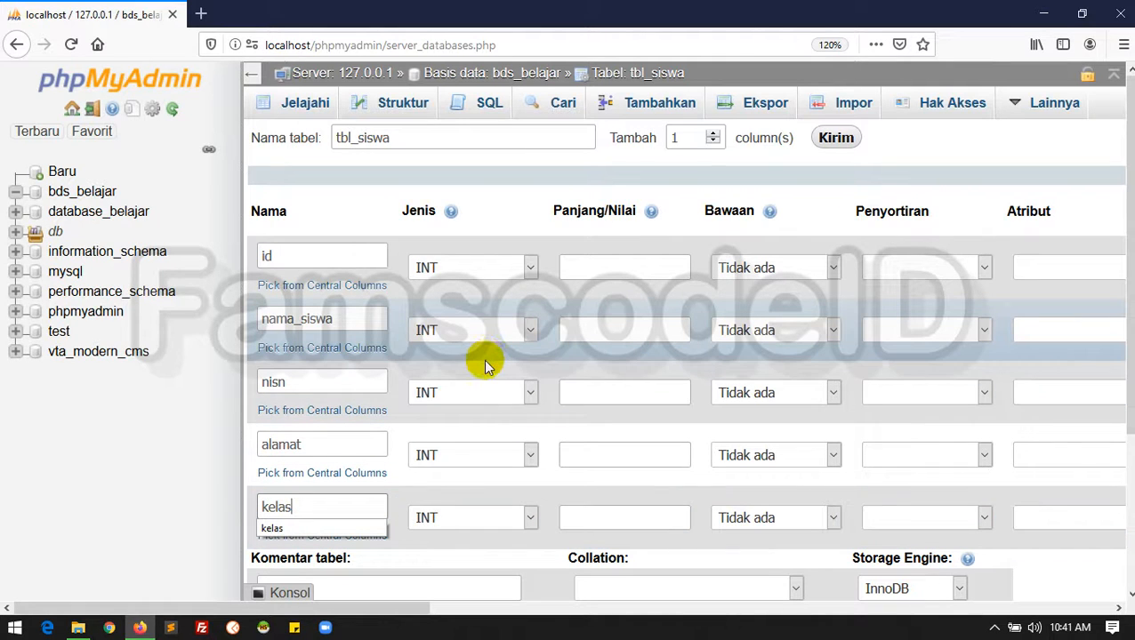
Step: Keep the id column as INT and set nama_siswa to VARCHAR with a length of 100
{"action": "left_click", "coordinate": [440, 269]}
{"action": "left_click", "coordinate": [436, 293]}
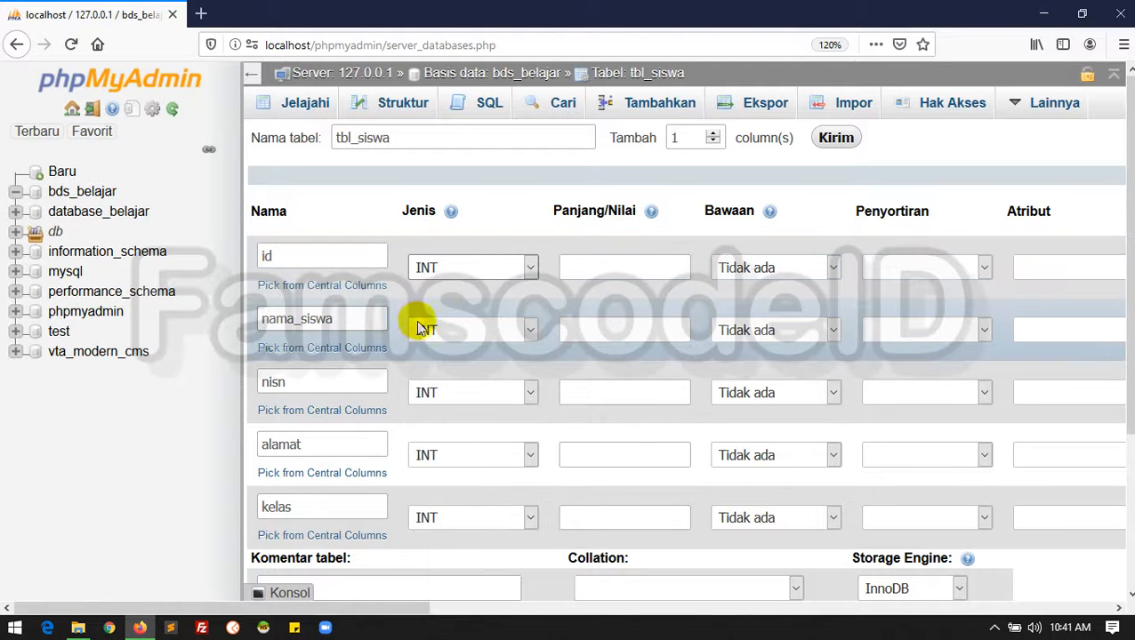
{"action": "left_click", "coordinate": [420, 328]}
{"action": "left_click", "coordinate": [442, 382]}
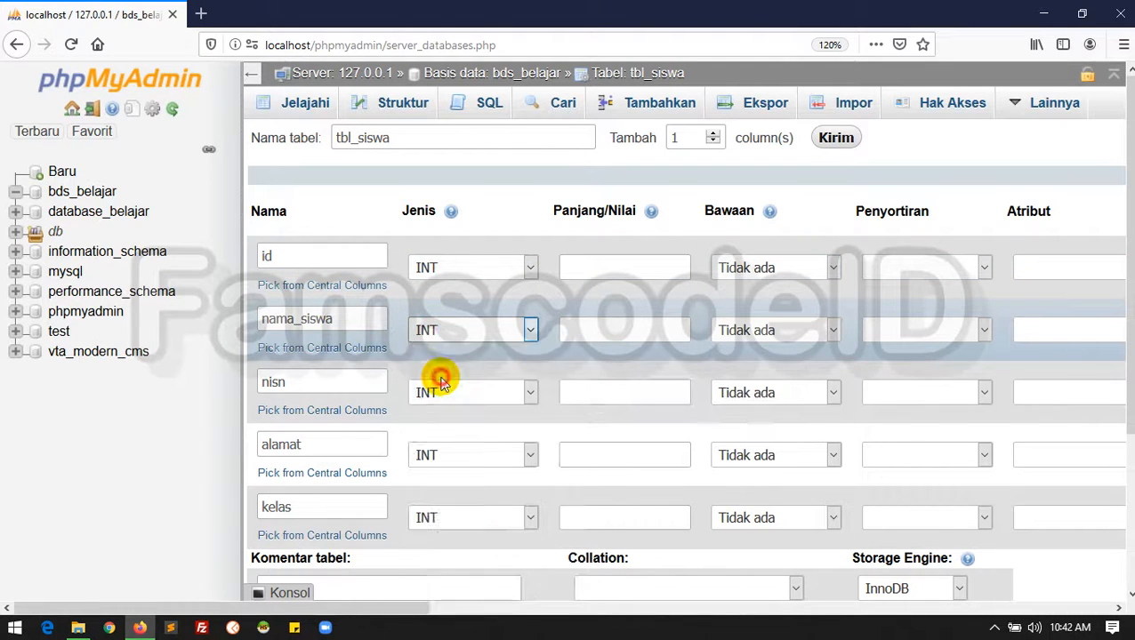
{"action": "left_click", "coordinate": [597, 327]}
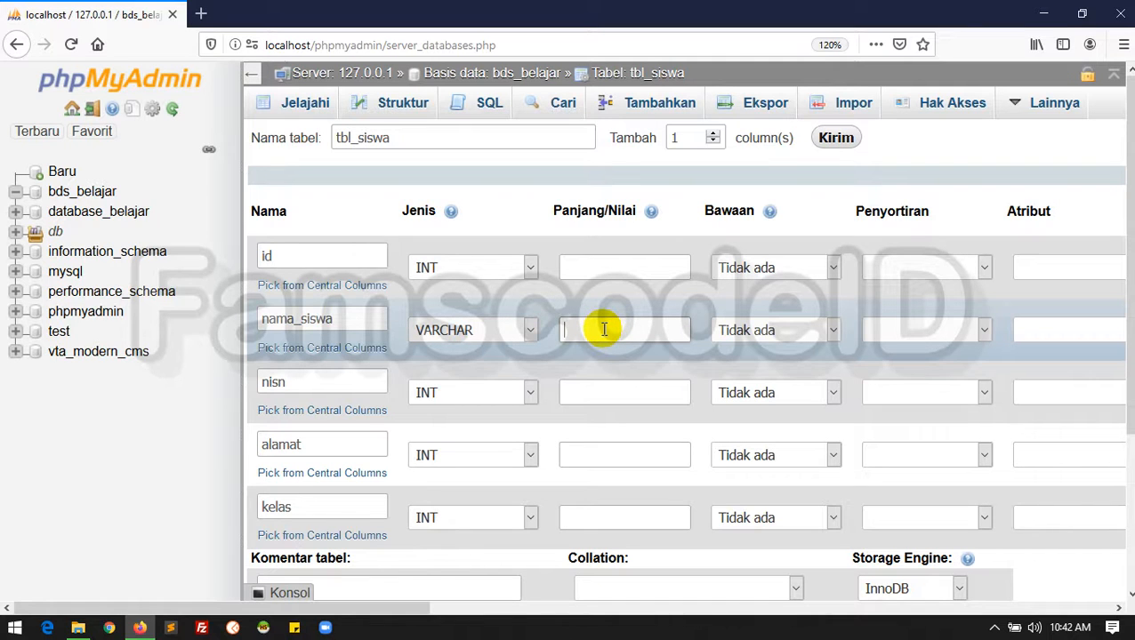
{"action": "type", "text": "100"}
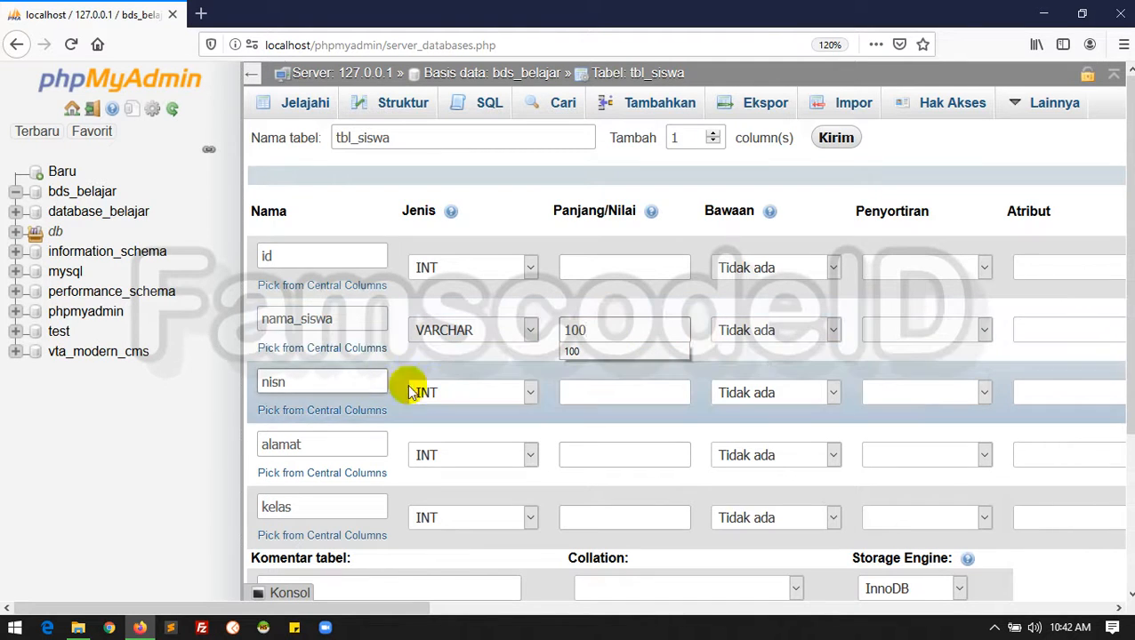
Step: Set the nisn column to type VARCHAR with a length of 16
{"action": "left_click", "coordinate": [446, 392]}
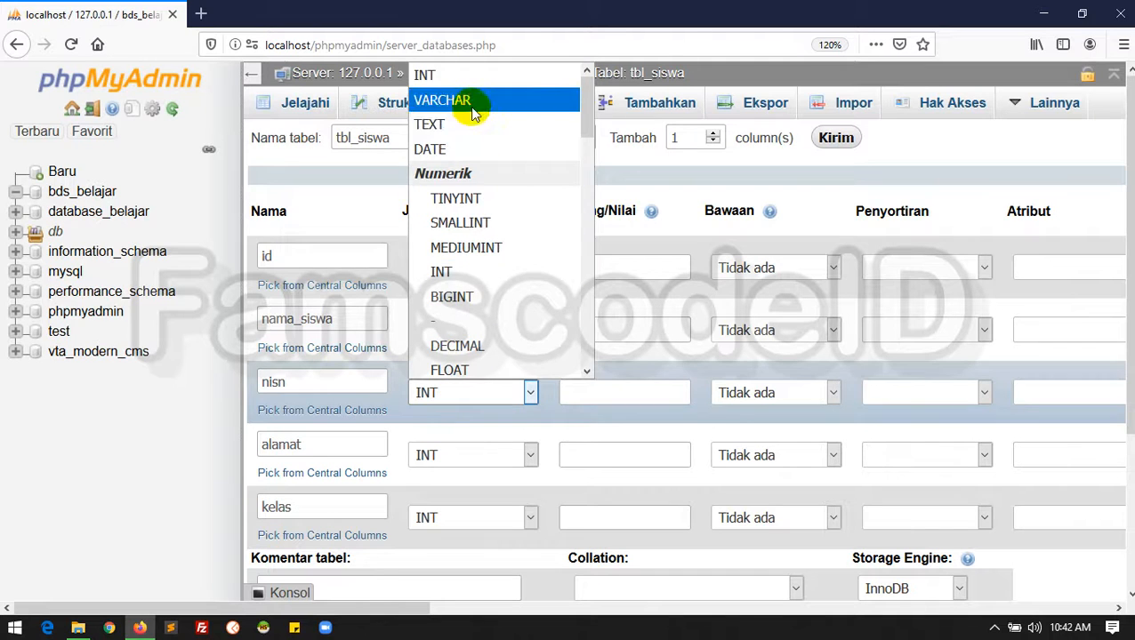
{"action": "left_click", "coordinate": [443, 101]}
{"action": "left_click", "coordinate": [586, 403]}
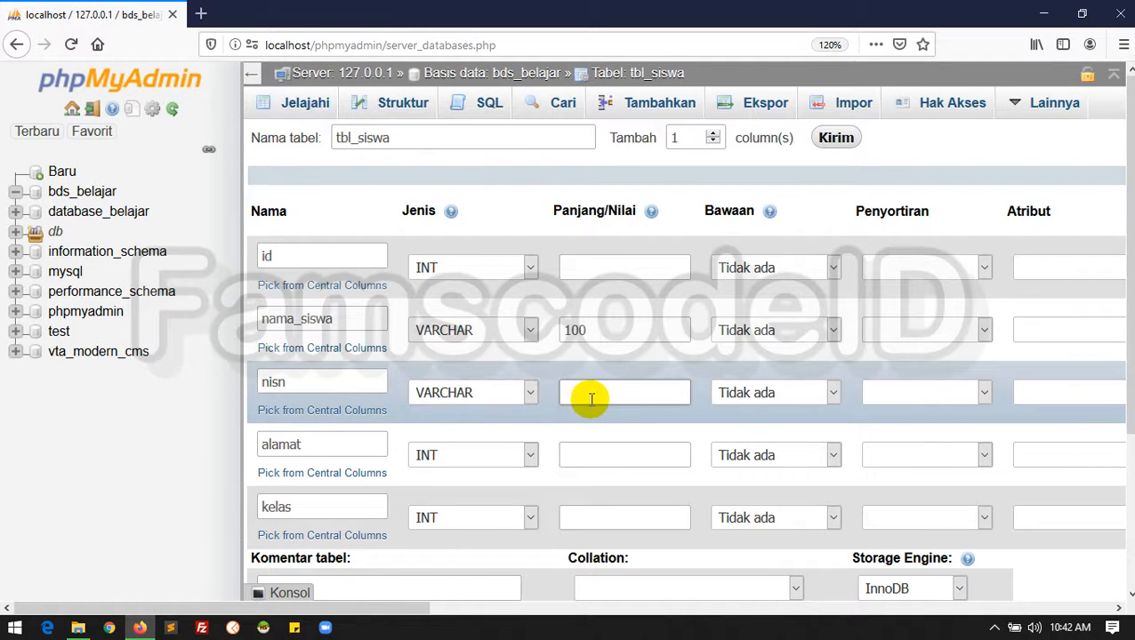
{"action": "type", "text": "16"}
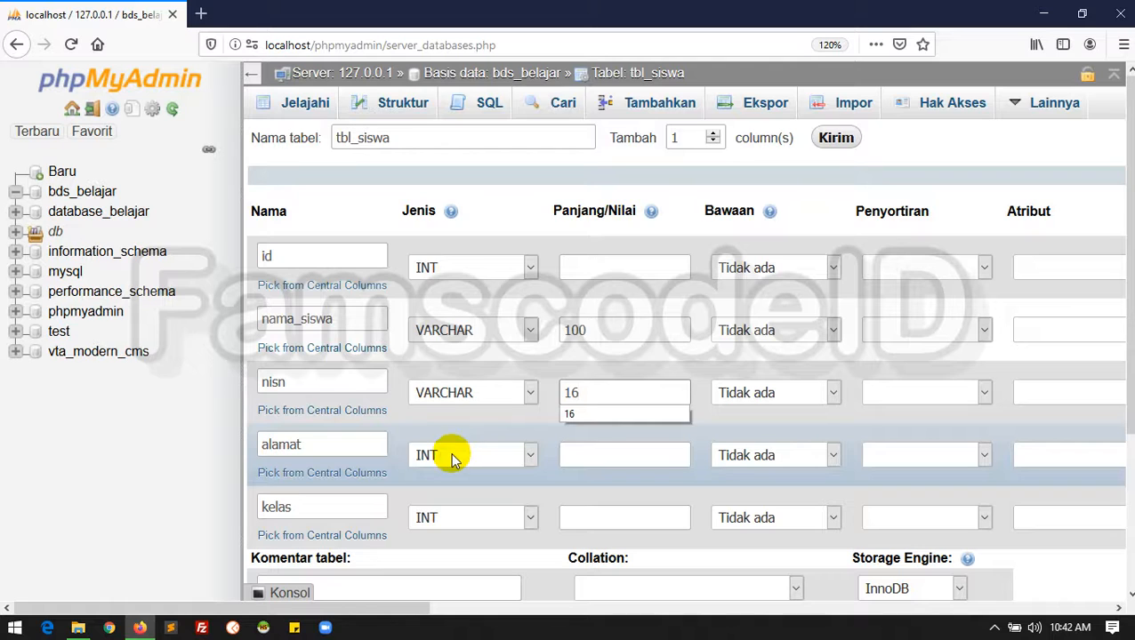
Step: Set the alamat column to TEXT and the kelas column to VARCHAR with a length of 50
{"action": "left_click", "coordinate": [451, 456]}
{"action": "left_click", "coordinate": [436, 124]}
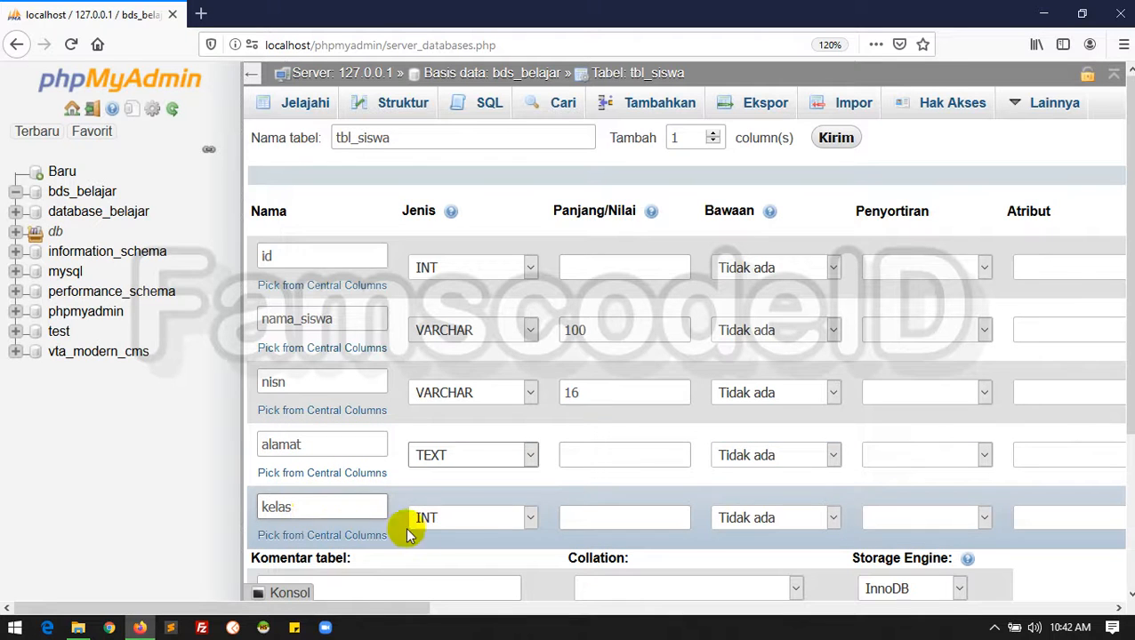
{"action": "left_click", "coordinate": [451, 523]}
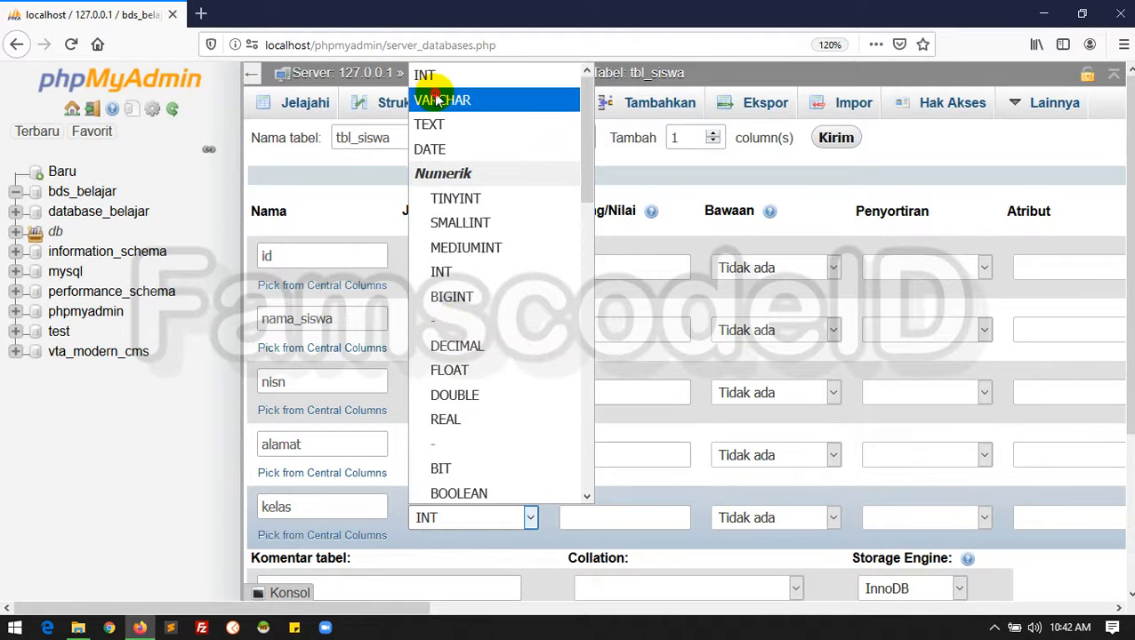
{"action": "left_click", "coordinate": [476, 100]}
{"action": "left_click", "coordinate": [611, 518]}
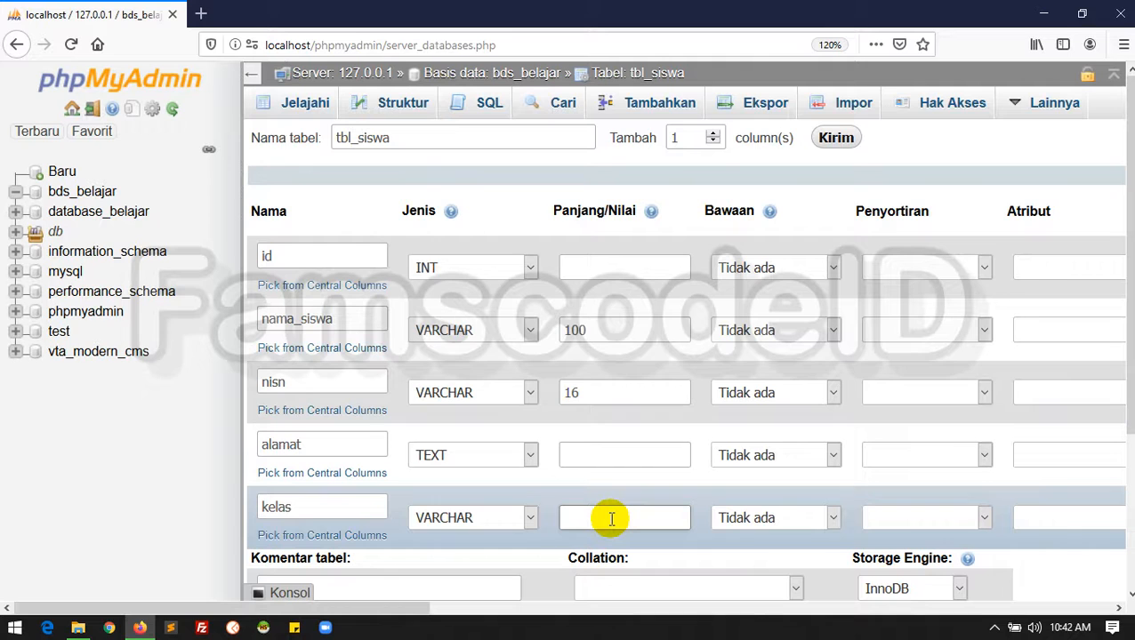
{"action": "type", "text": "50"}
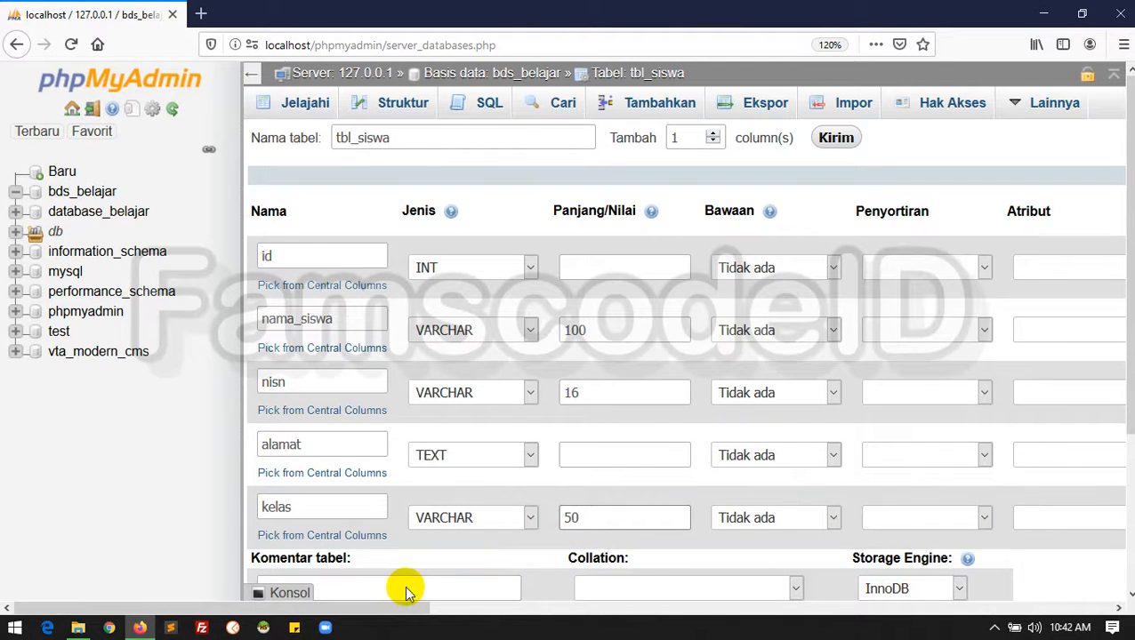
Step: Set the id column's length to 11 and make it auto-increment with a PRIMARY index
{"action": "left_click_drag", "start_coordinate": [383, 612], "coordinate": [307, 594]}
{"action": "left_click", "coordinate": [587, 272]}
{"action": "type", "text": "11"}
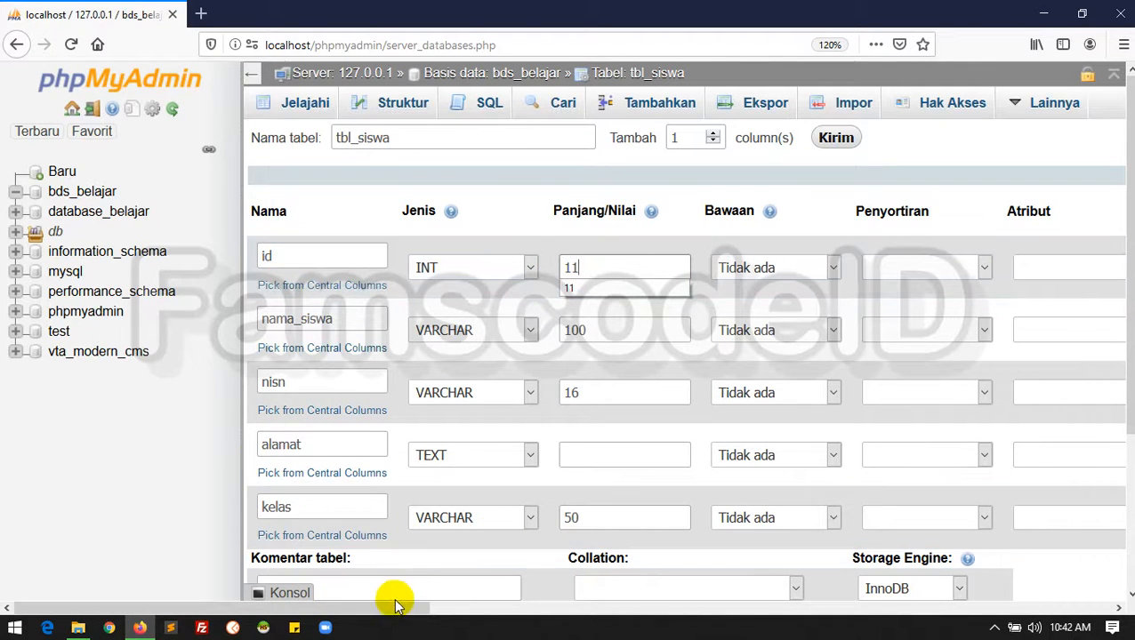
{"action": "left_click_drag", "start_coordinate": [392, 608], "coordinate": [717, 631]}
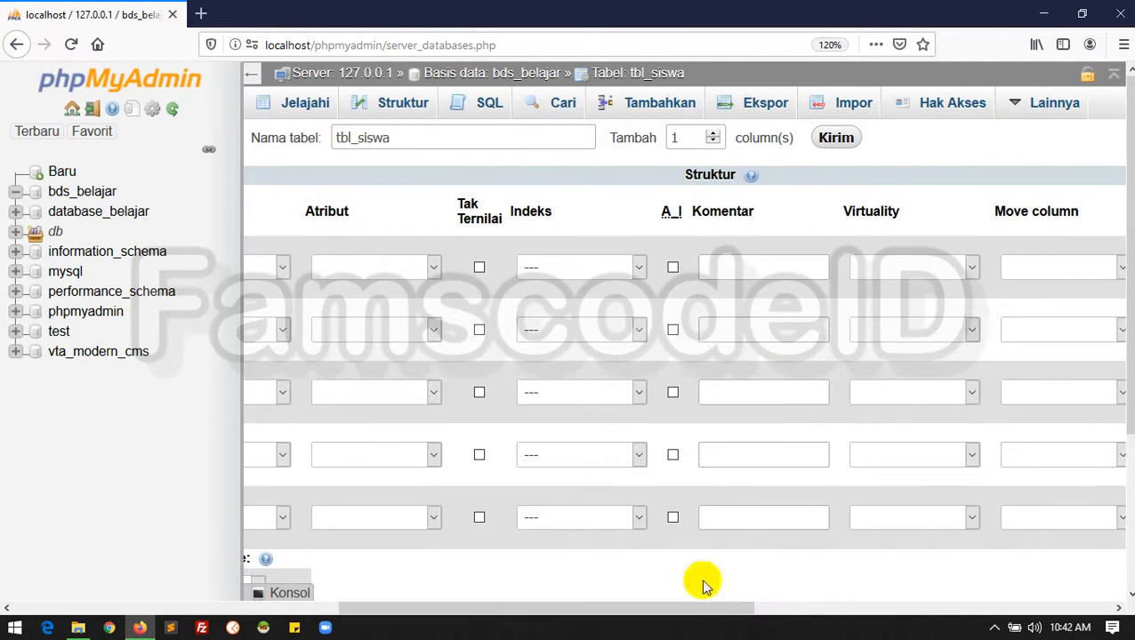
{"action": "left_click", "coordinate": [672, 268]}
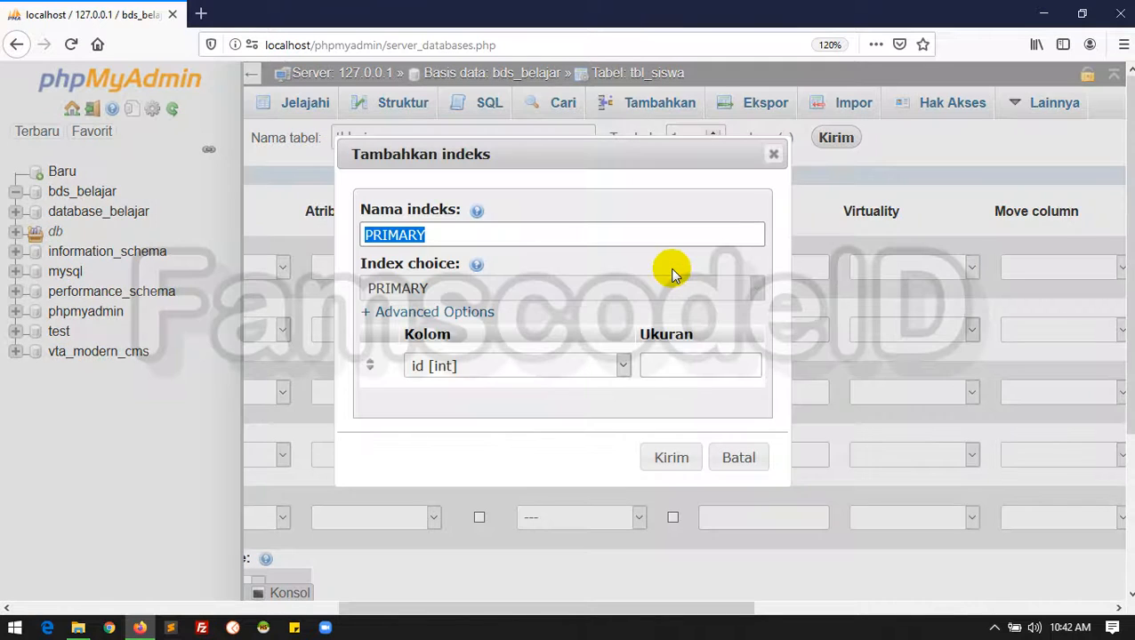
{"action": "left_click", "coordinate": [673, 459]}
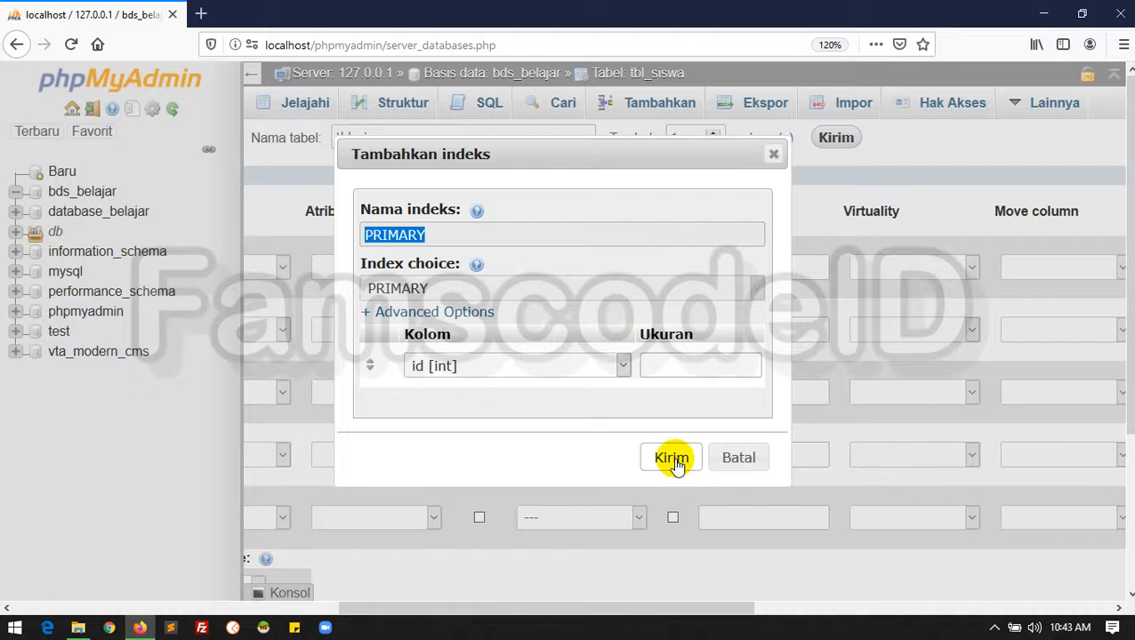
{"action": "left_click", "coordinate": [672, 459]}
Step: Save the tbl_siswa table definition and reduce the page zoom to 110% to view its structure
{"action": "left_click_drag", "start_coordinate": [659, 610], "coordinate": [551, 617]}
{"action": "left_click_drag", "start_coordinate": [423, 612], "coordinate": [286, 611]}
{"action": "scroll", "coordinate": [489, 578], "scroll_direction": "down", "scroll_amount": 2}
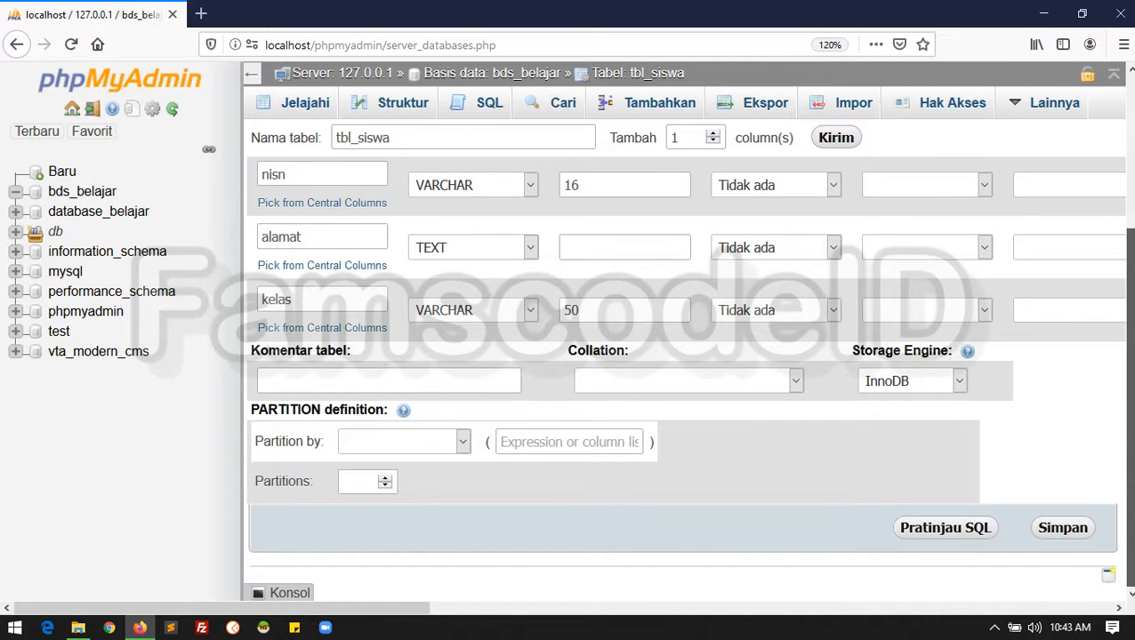
{"action": "left_click_drag", "start_coordinate": [389, 610], "coordinate": [406, 609]}
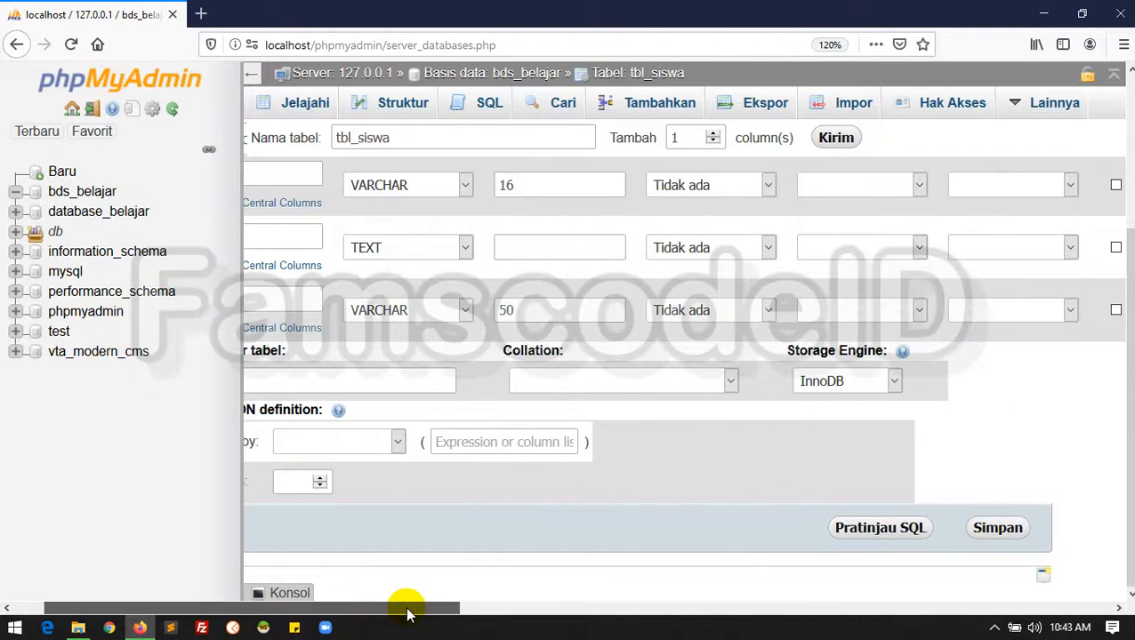
{"action": "left_click", "coordinate": [1000, 529]}
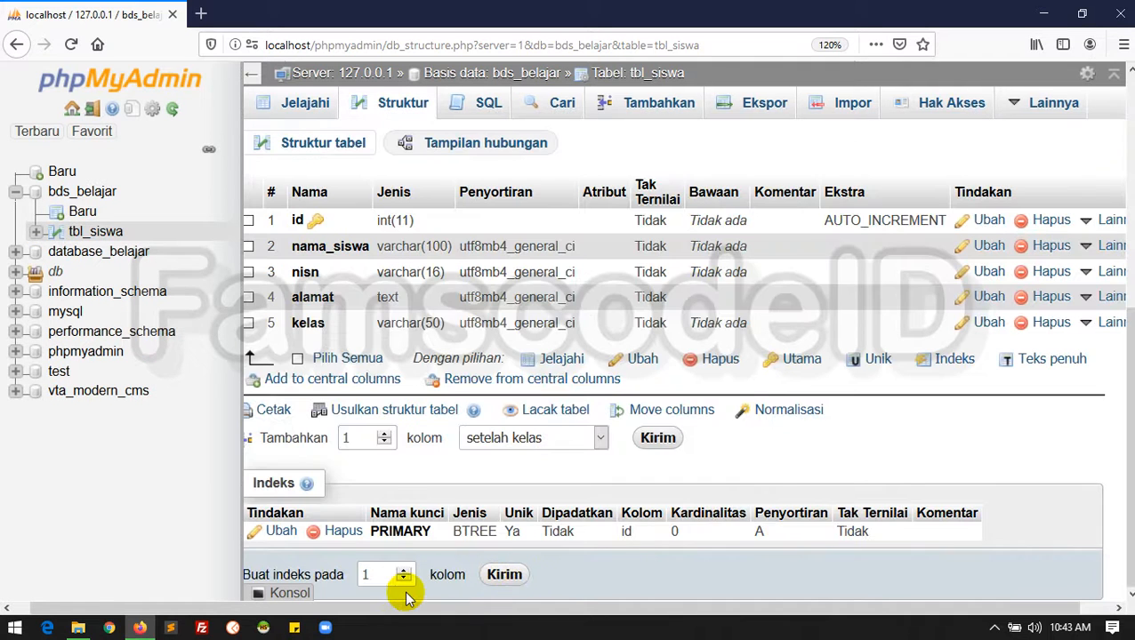
{"action": "key", "text": "ctrl+minus"}
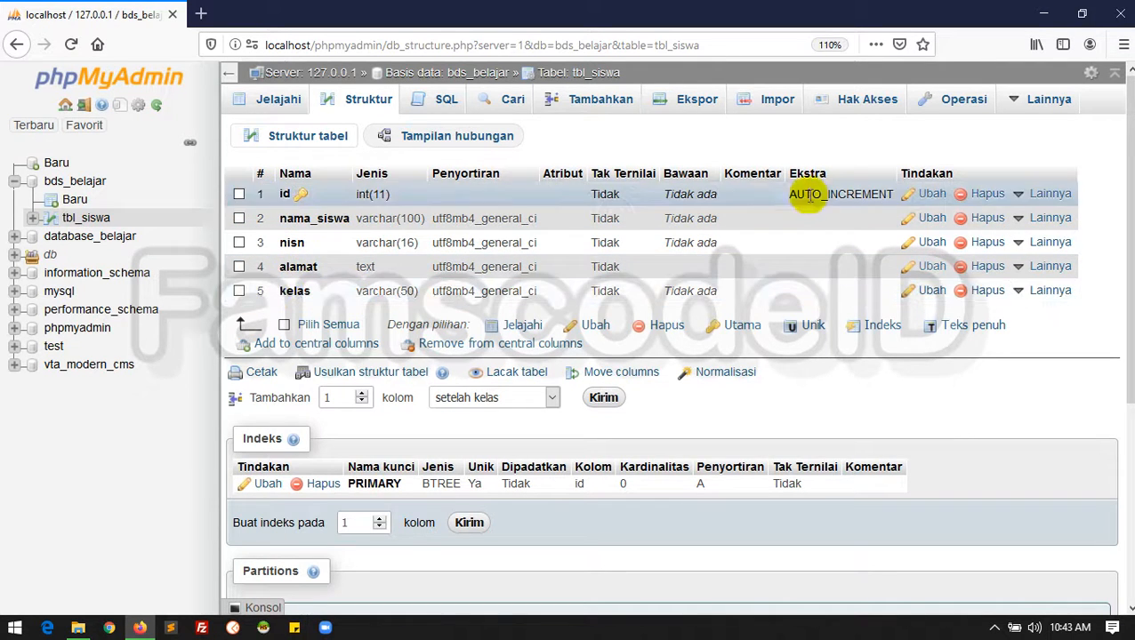
{"action": "left_click", "coordinate": [747, 156]}
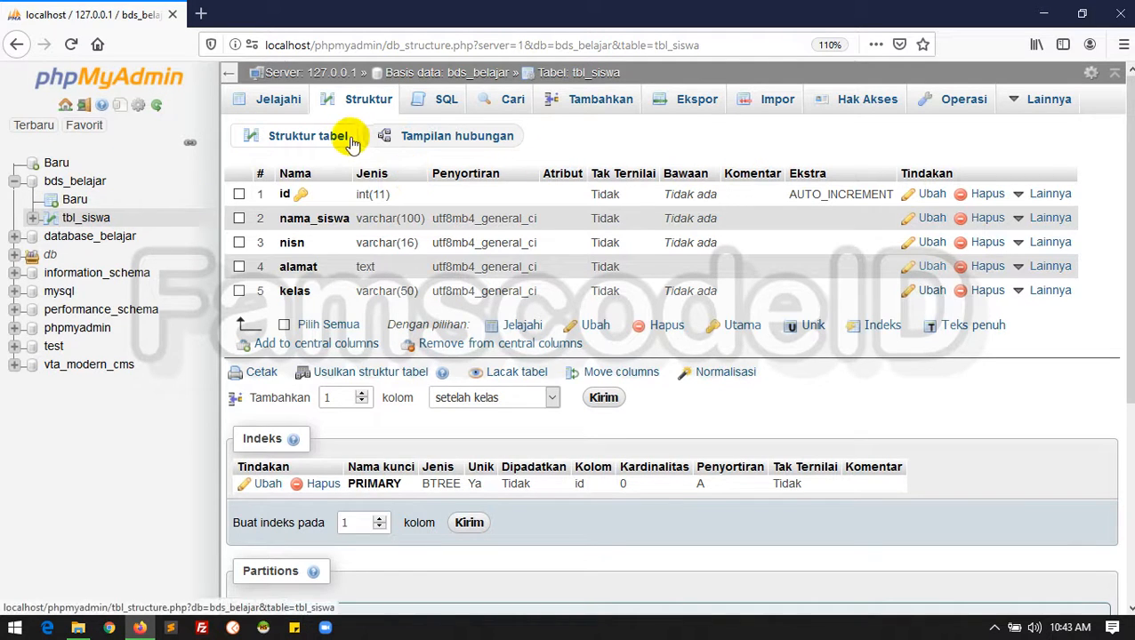
Step: Start a new tbl_siswa record and enter the student's name, nisn number and address, leaving id empty
{"action": "left_click", "coordinate": [599, 104]}
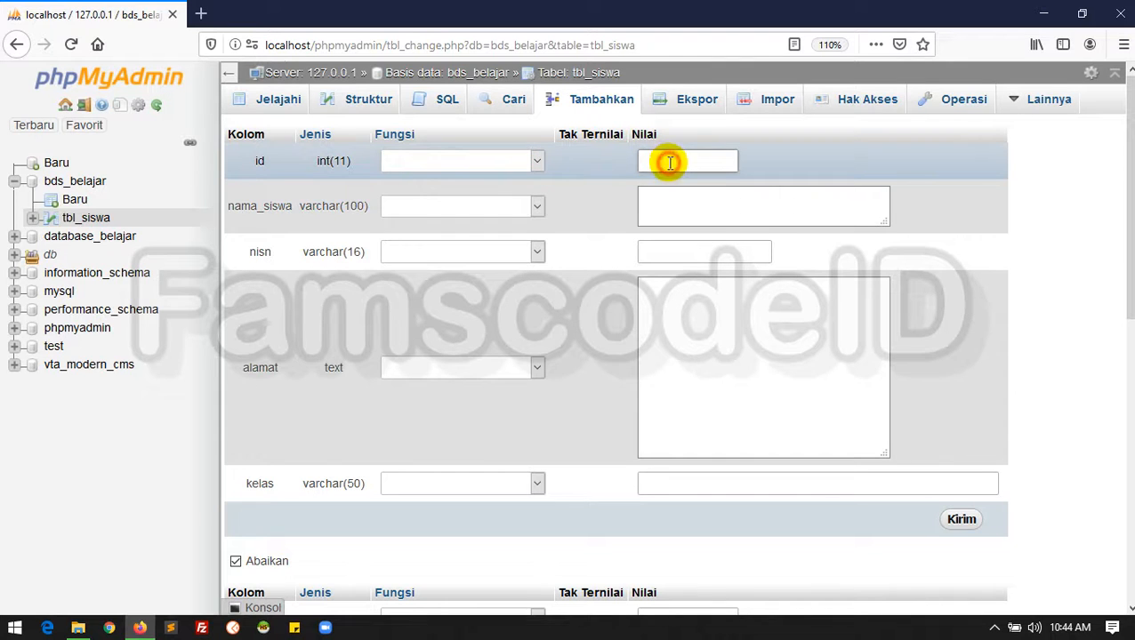
{"action": "left_click", "coordinate": [666, 199]}
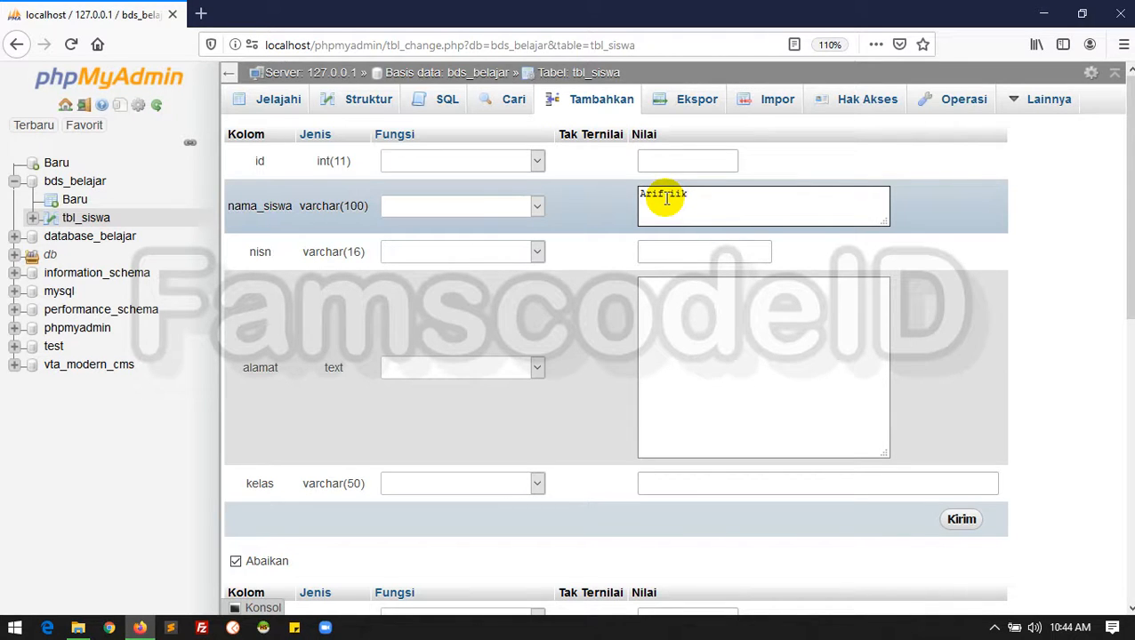
{"action": "left_click", "coordinate": [679, 250]}
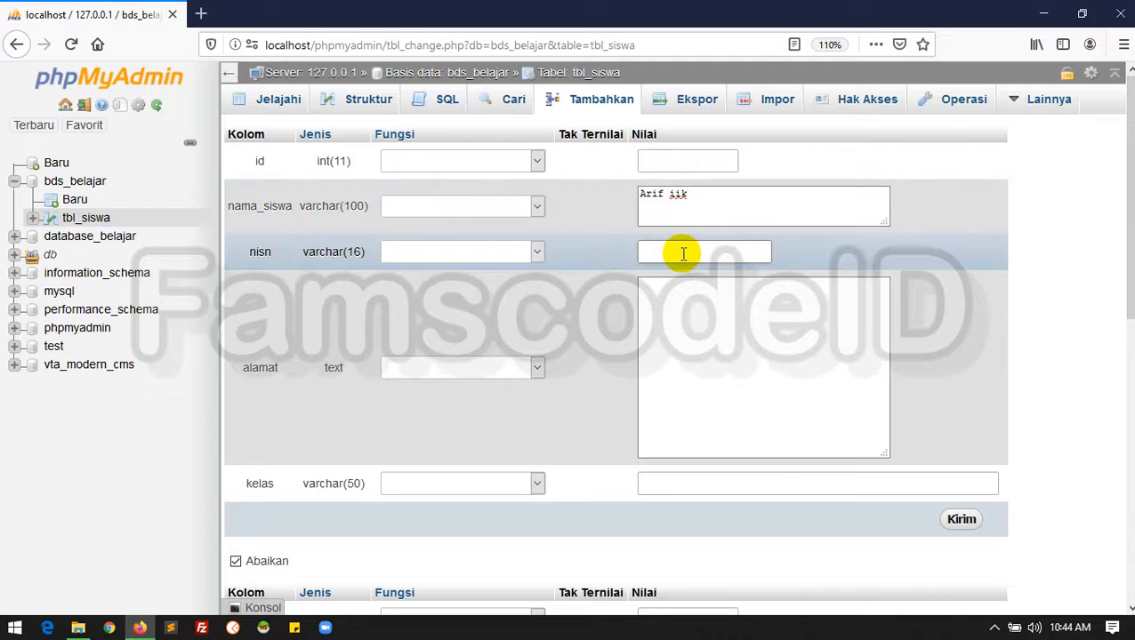
{"action": "type", "text": "123456789"}
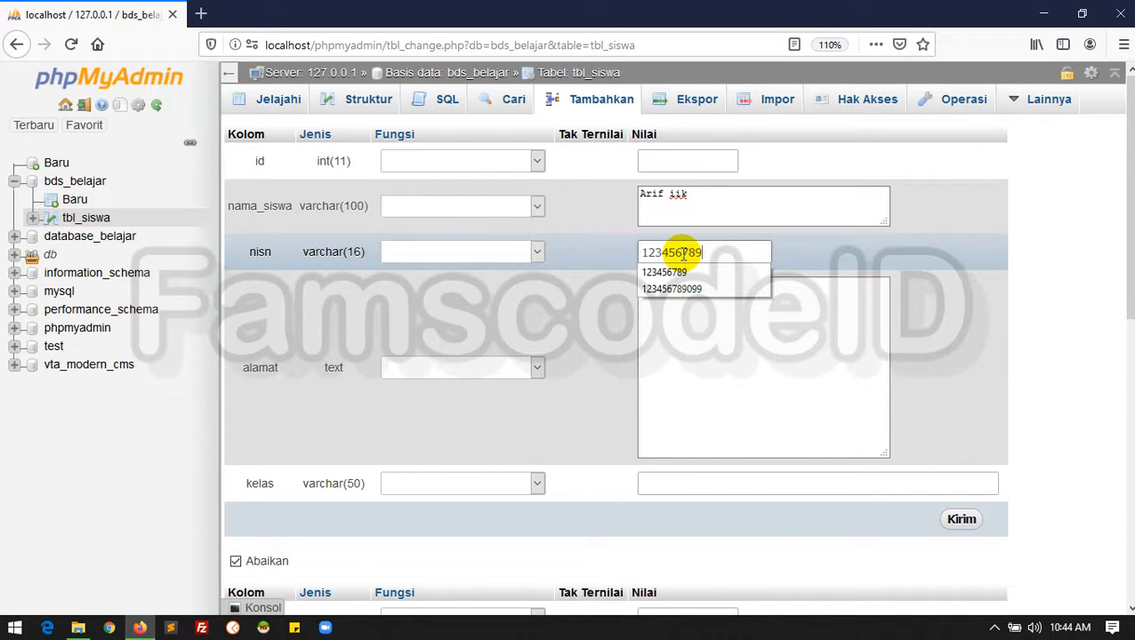
{"action": "left_click", "coordinate": [722, 360]}
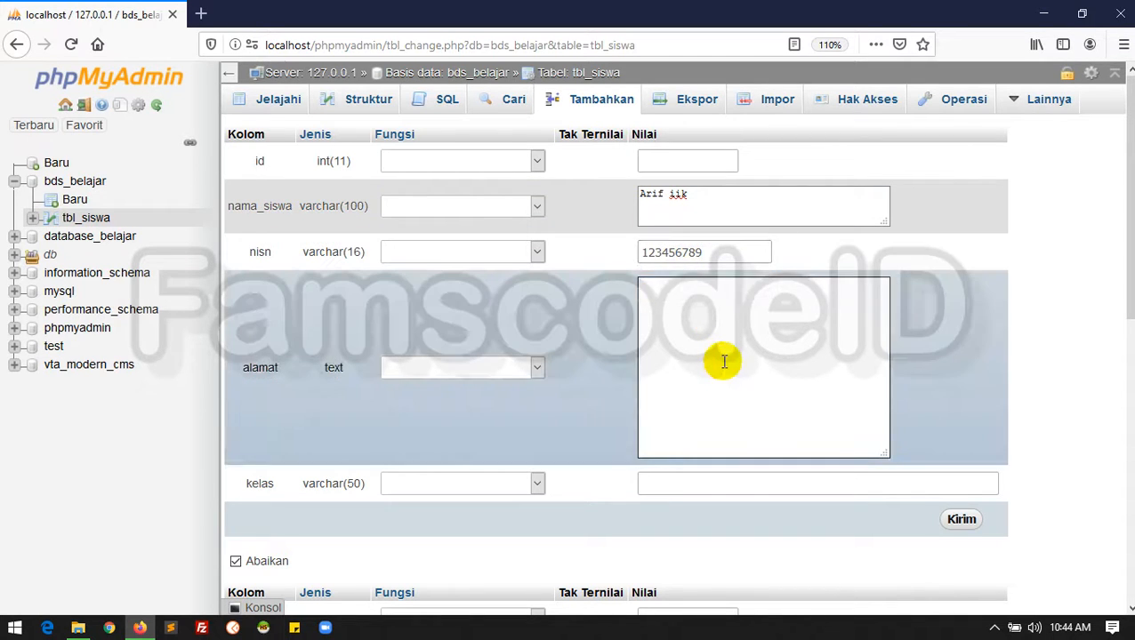
Step: Set kelas to Kelas 7 B and submit the new student record
{"action": "left_click", "coordinate": [709, 489]}
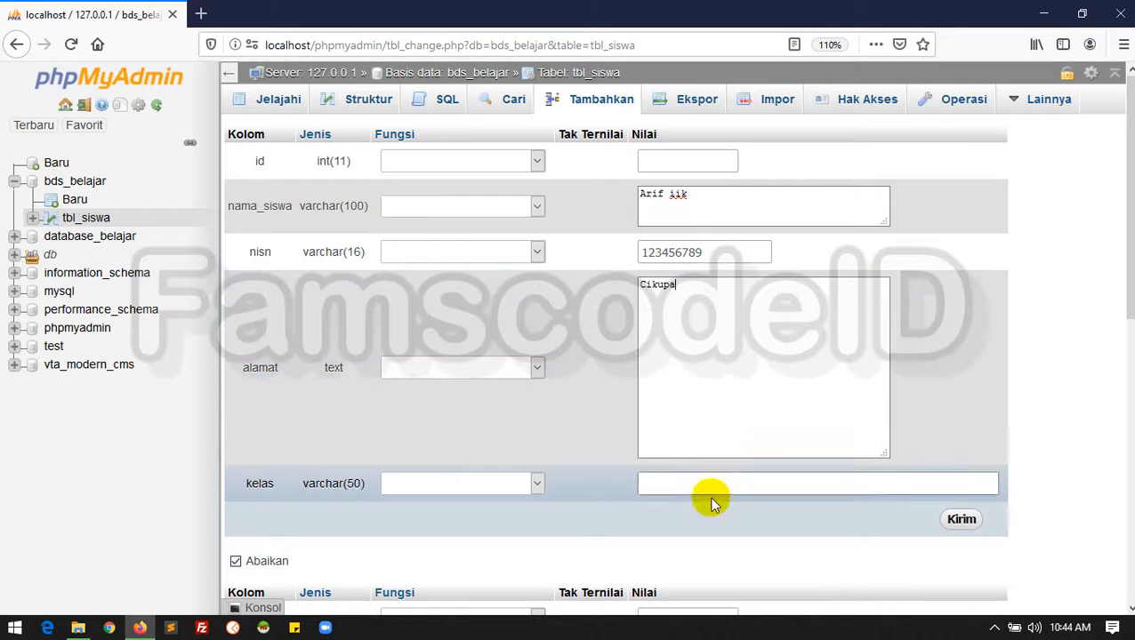
{"action": "type", "text": "Kel"}
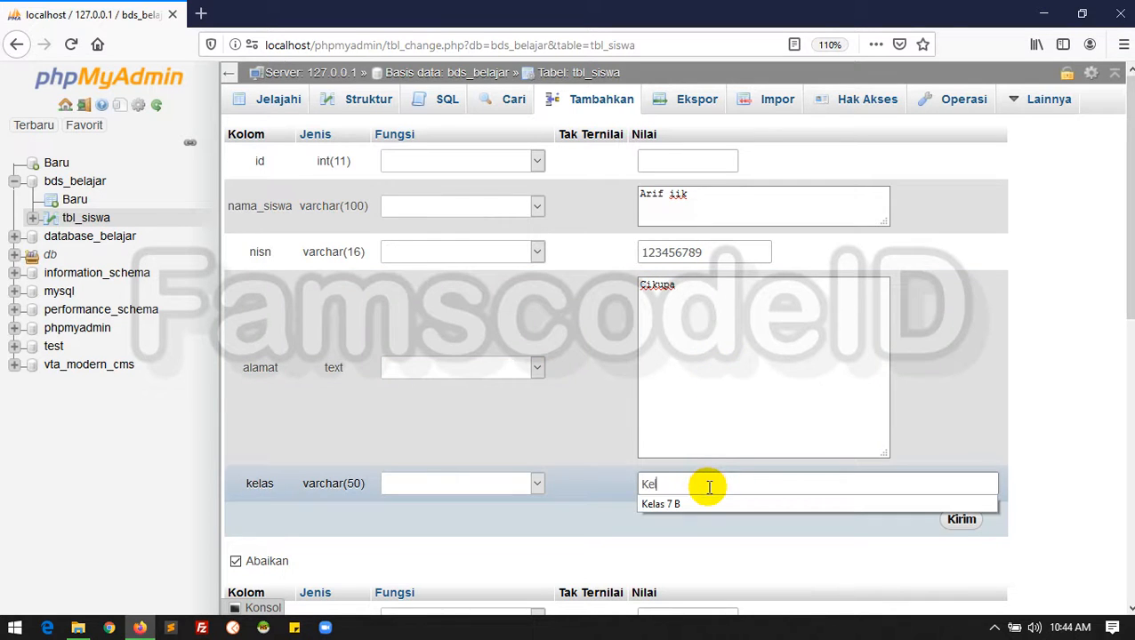
{"action": "type", "text": "as &"}
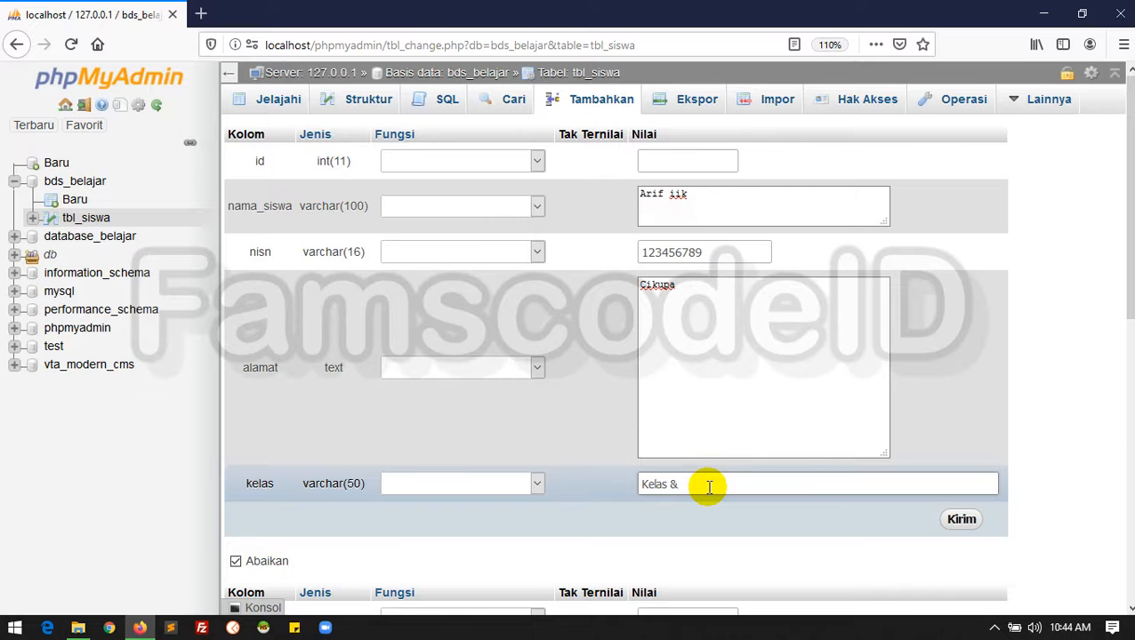
{"action": "type", "text": " B"}
{"action": "key", "text": "BackSpace"}
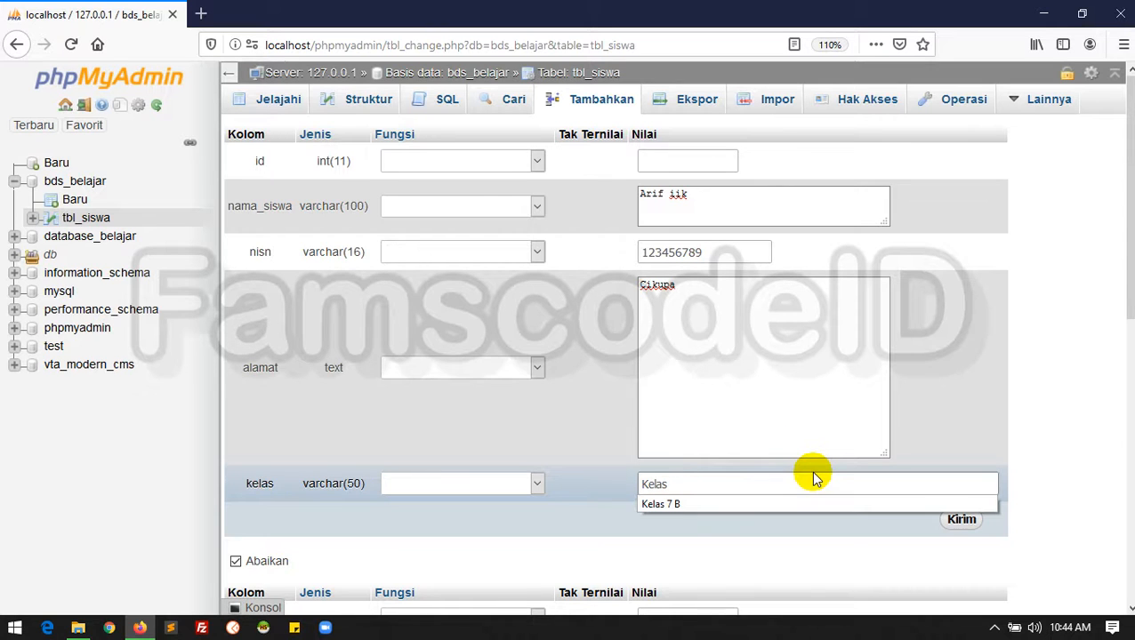
{"action": "left_click", "coordinate": [703, 503]}
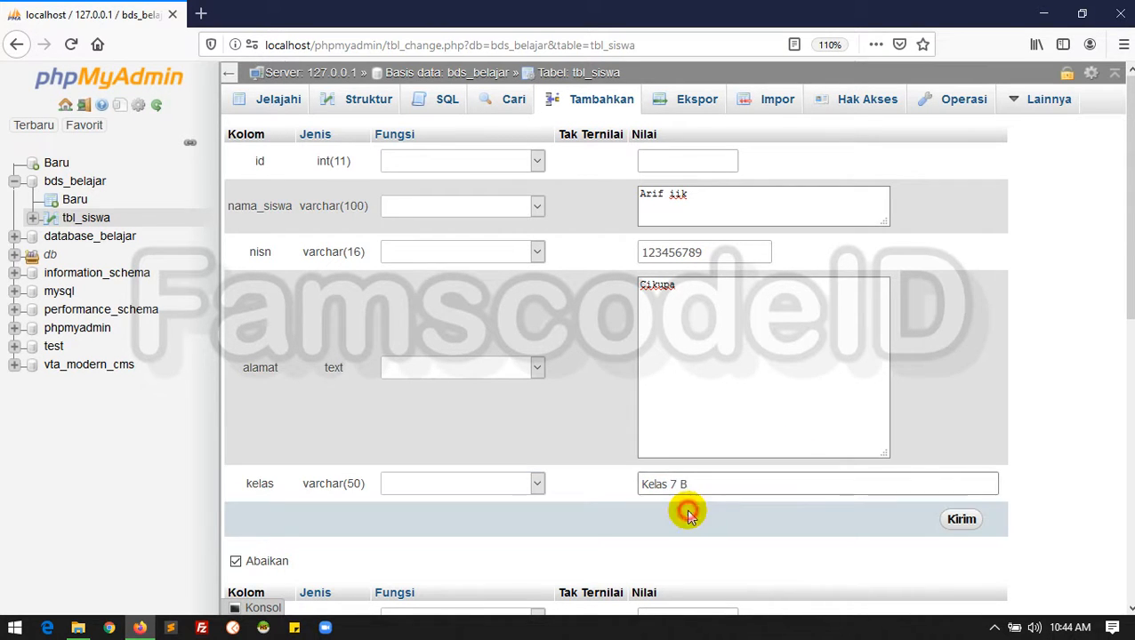
{"action": "left_click", "coordinate": [963, 521]}
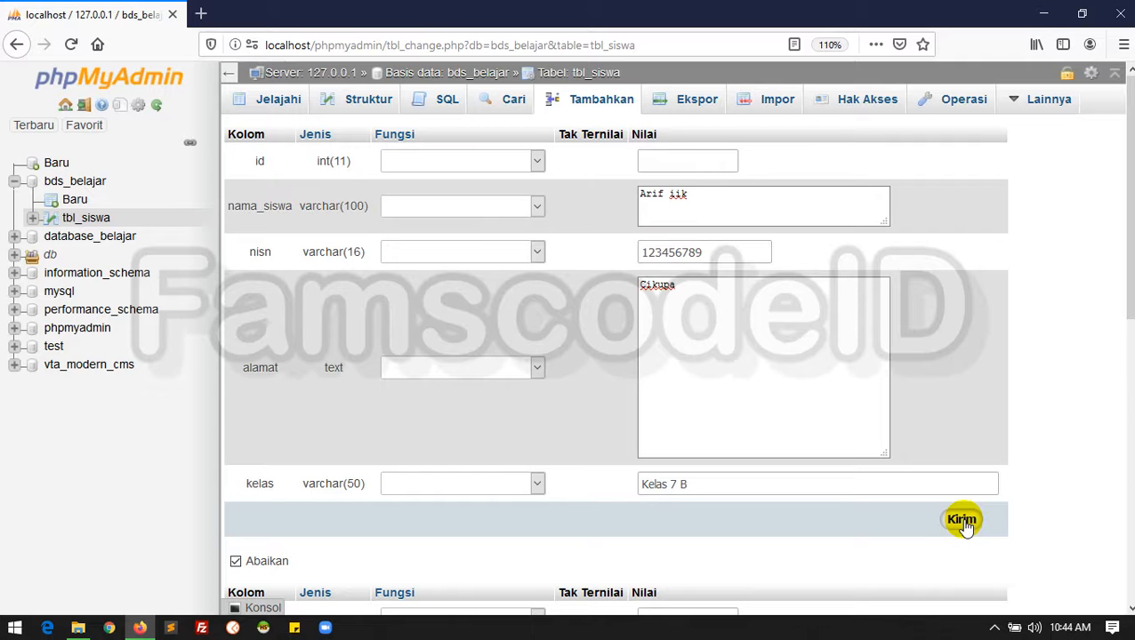
{"action": "left_click", "coordinate": [963, 522]}
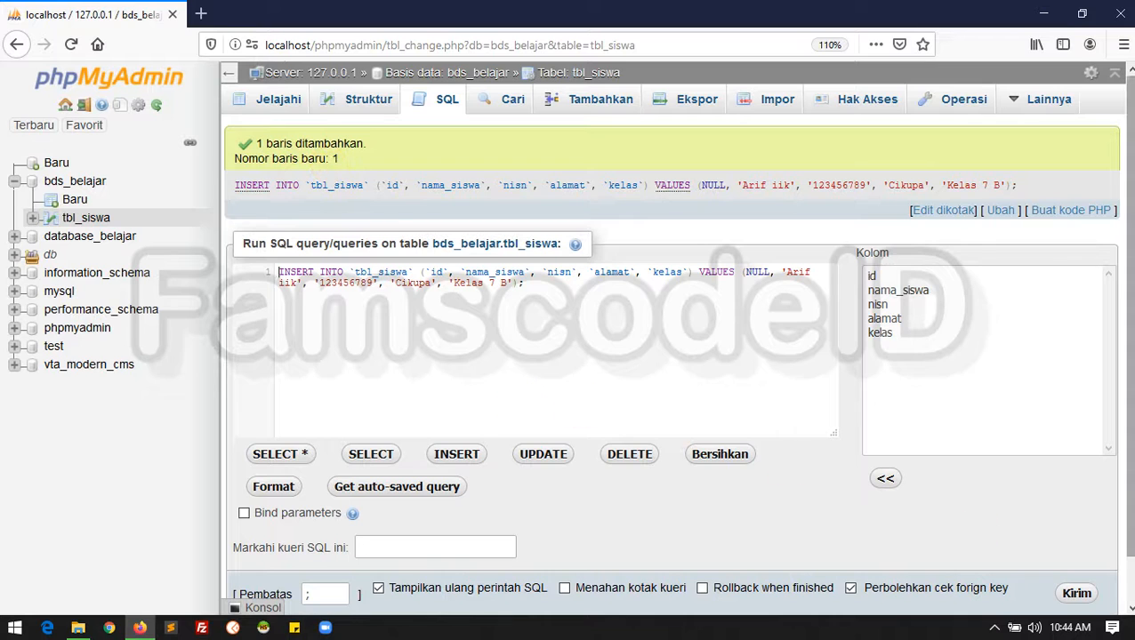
Step: Browse the rows of the tbl_siswa table
{"action": "scroll", "coordinate": [676, 356], "scroll_direction": "down", "scroll_amount": 1}
{"action": "scroll", "coordinate": [676, 356], "scroll_direction": "up", "scroll_amount": 1}
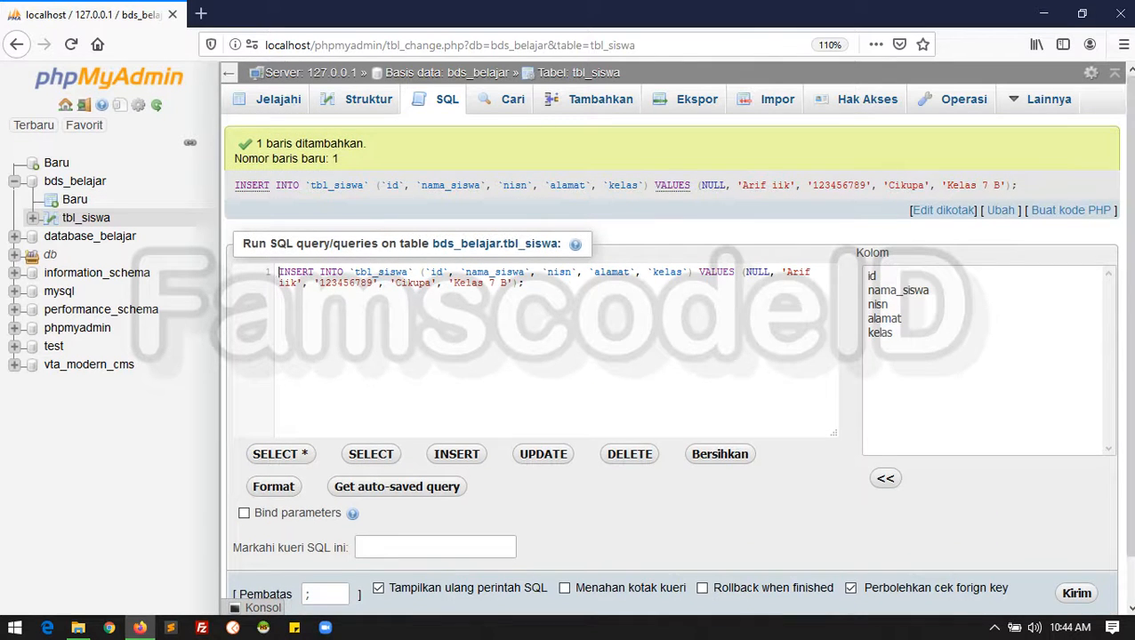
{"action": "left_click", "coordinate": [86, 225]}
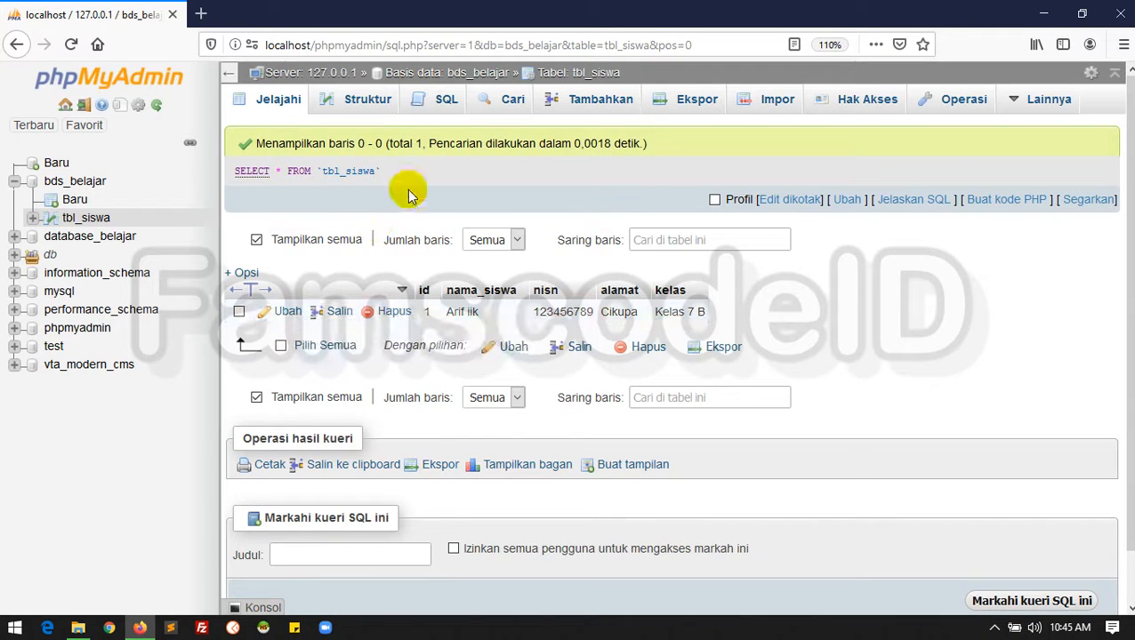
Step: Replace the default SQL query for tbl_siswa with the beginning of a new statement, INSERT INTO tbl_siswa
{"action": "left_click", "coordinate": [446, 104]}
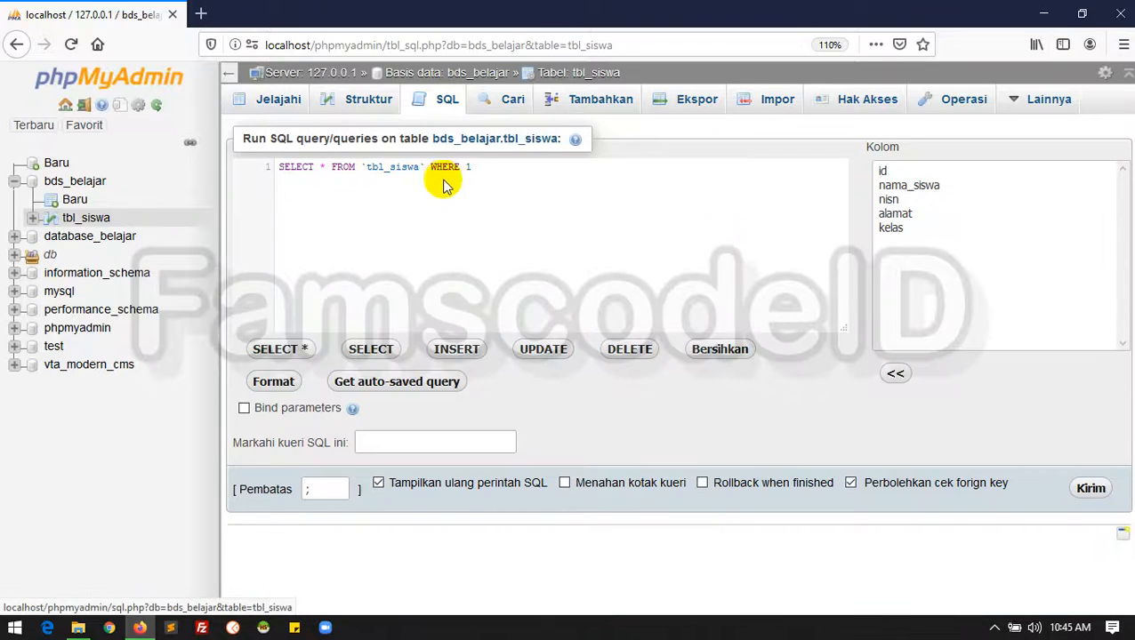
{"action": "left_click", "coordinate": [483, 169]}
{"action": "key", "text": "ctrl+a"}
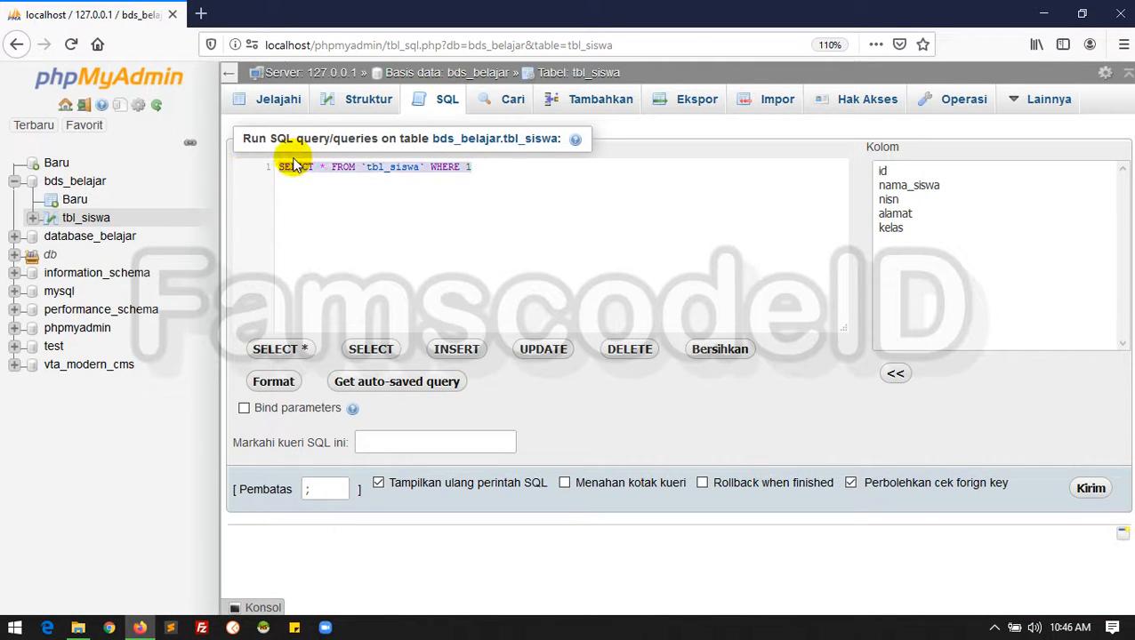
{"action": "key", "text": "BackSpace"}
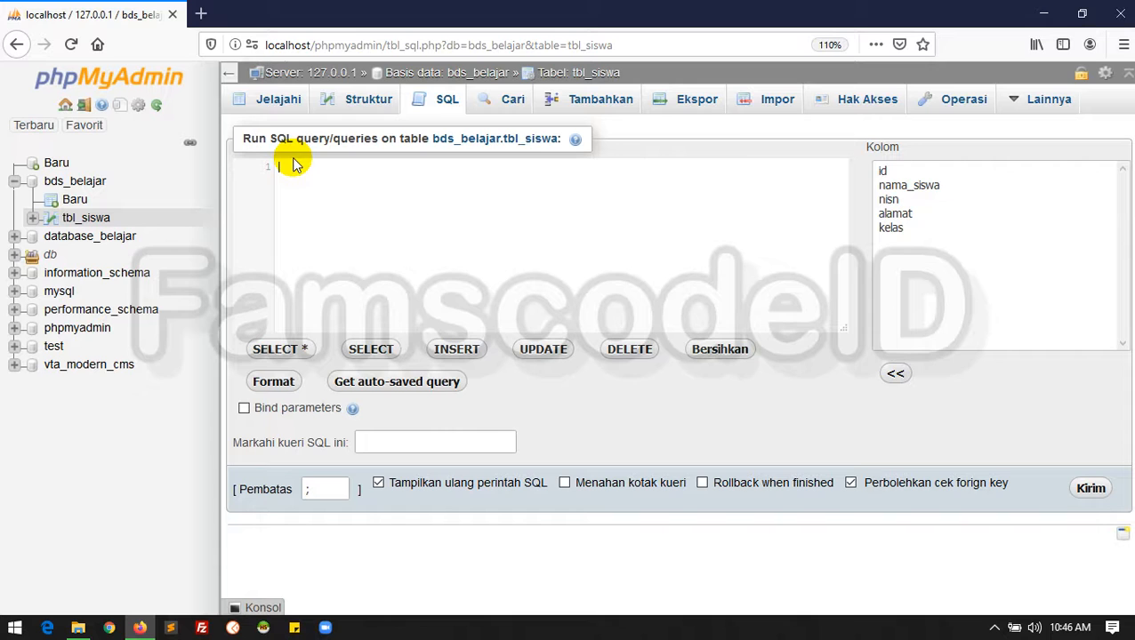
{"action": "type", "text": "INSERT int"}
{"action": "key", "text": "BackSpace"}
{"action": "key", "text": "BackSpace"}
{"action": "key", "text": "BackSpace"}
{"action": "type", "text": "IN"}
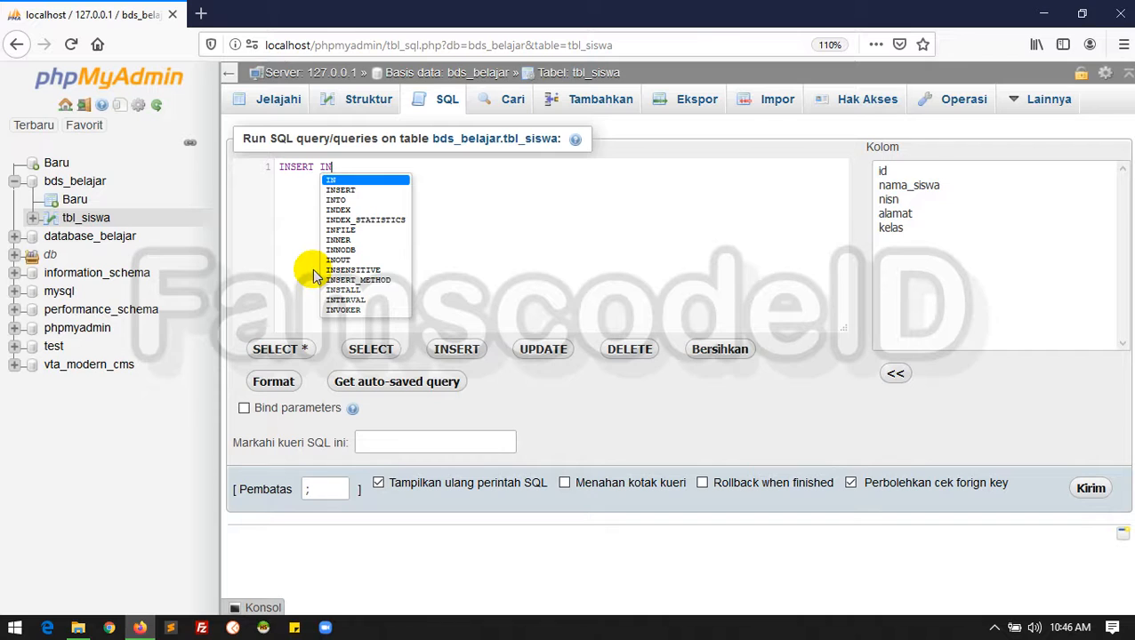
{"action": "type", "text": "TO tbl_"}
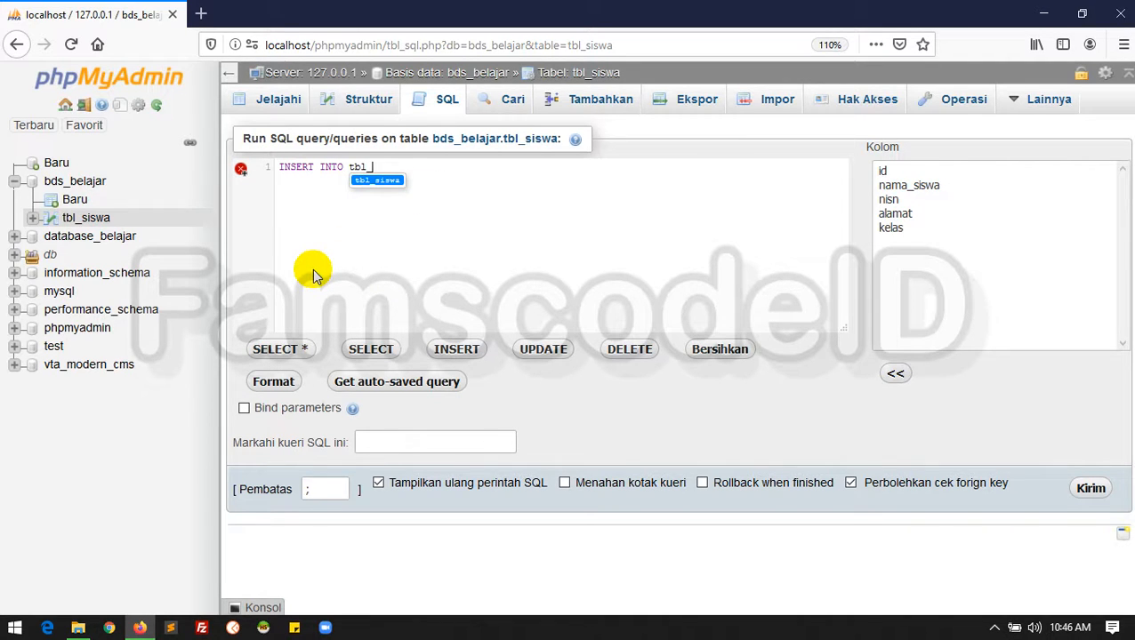
{"action": "key", "text": "Return"}
Step: Extend the INSERT statement with the column list (id,nama_siswa,nisn,alamat,kelas) and the VALUES keyword
{"action": "type", "text": "("}
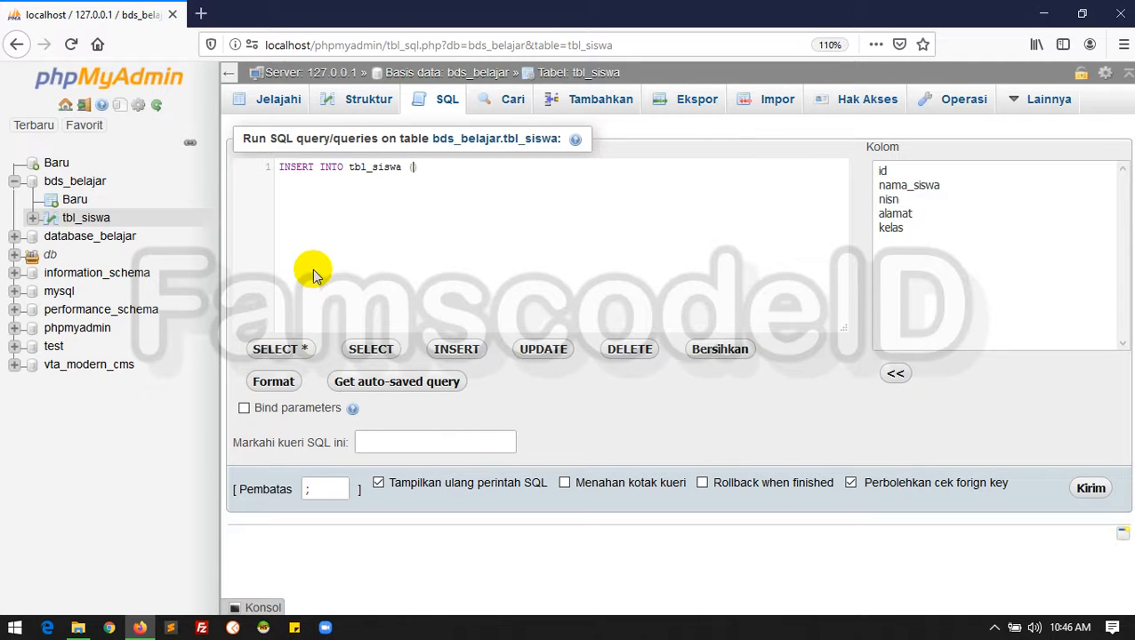
{"action": "type", "text": "id"}
{"action": "type", "text": "nama_siswa,nisn"}
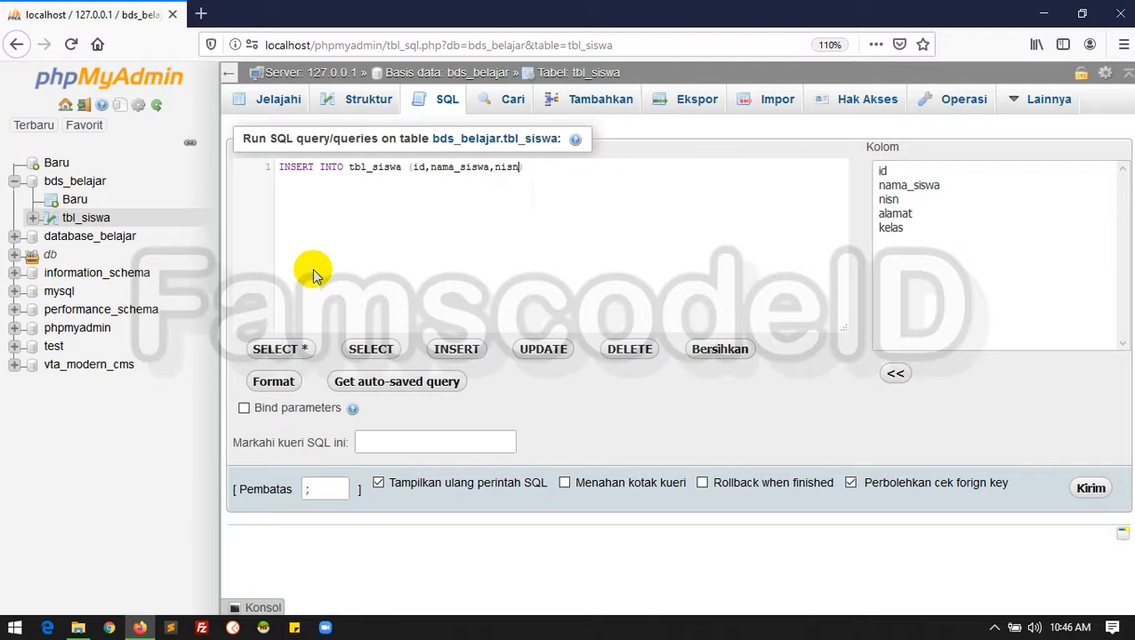
{"action": "type", "text": ",alamat,kelas) VA"}
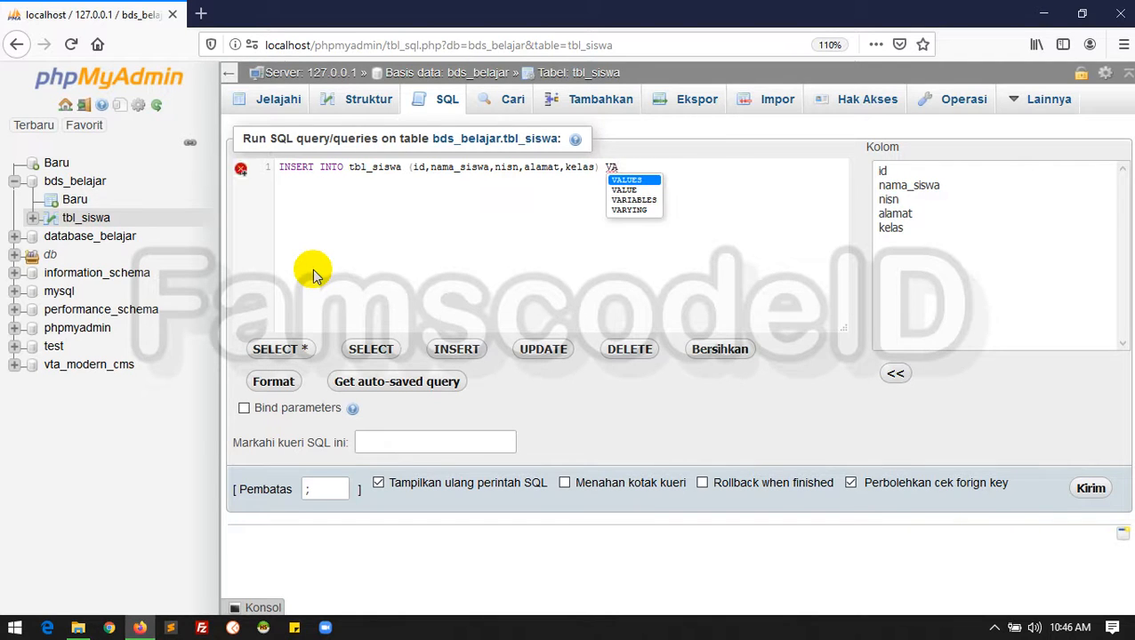
{"action": "key", "text": "Return"}
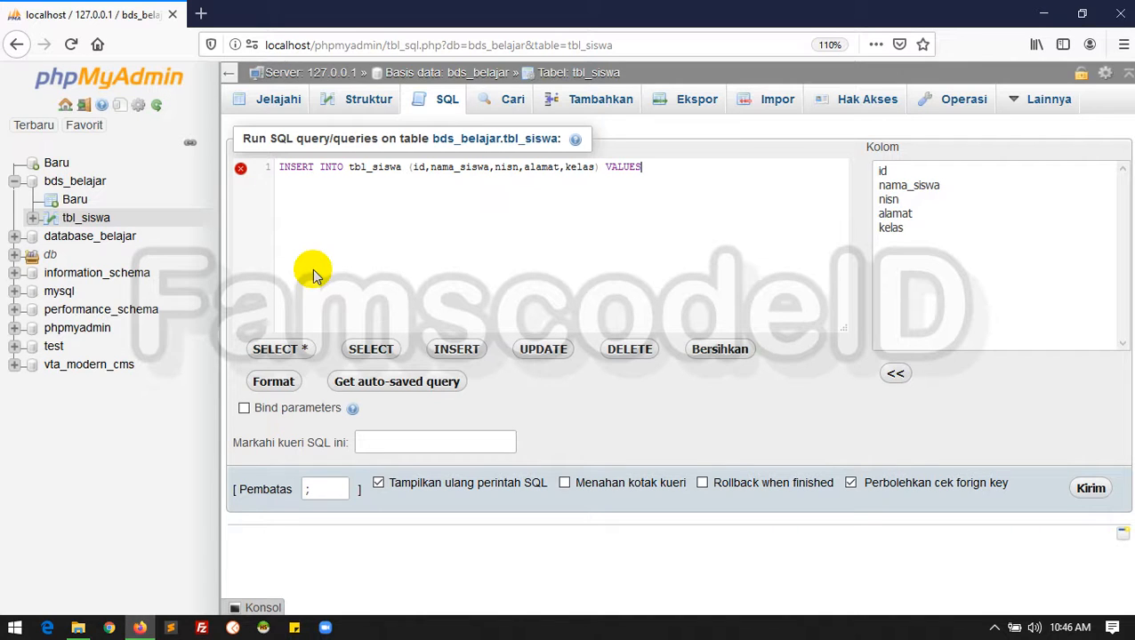
Step: Add a parenthesised value list after VALUES with an empty string for id, the second student's name and the nisn number
{"action": "key", "text": "Left"}
{"action": "key", "text": "Left"}
{"action": "key", "text": "Left"}
{"action": "key", "text": "Left"}
{"action": "key", "text": "Left"}
{"action": "key", "text": "Left"}
{"action": "key", "text": "Left"}
{"action": "key", "text": "Left"}
{"action": "key", "text": "Left"}
{"action": "key", "text": "Left"}
{"action": "key", "text": "Left"}
{"action": "type", "text": "("}
{"action": "type", "text": ")"}
{"action": "type", "text": "'',"}
{"action": "type", "text": "''"}
{"action": "type", "text": "Ahma"}
{"action": "type", "text": "d"}
{"action": "type", "text": "'"}
{"action": "type", "text": ",'"}
{"action": "key", "text": "Left"}
{"action": "type", "text": "12345'"}
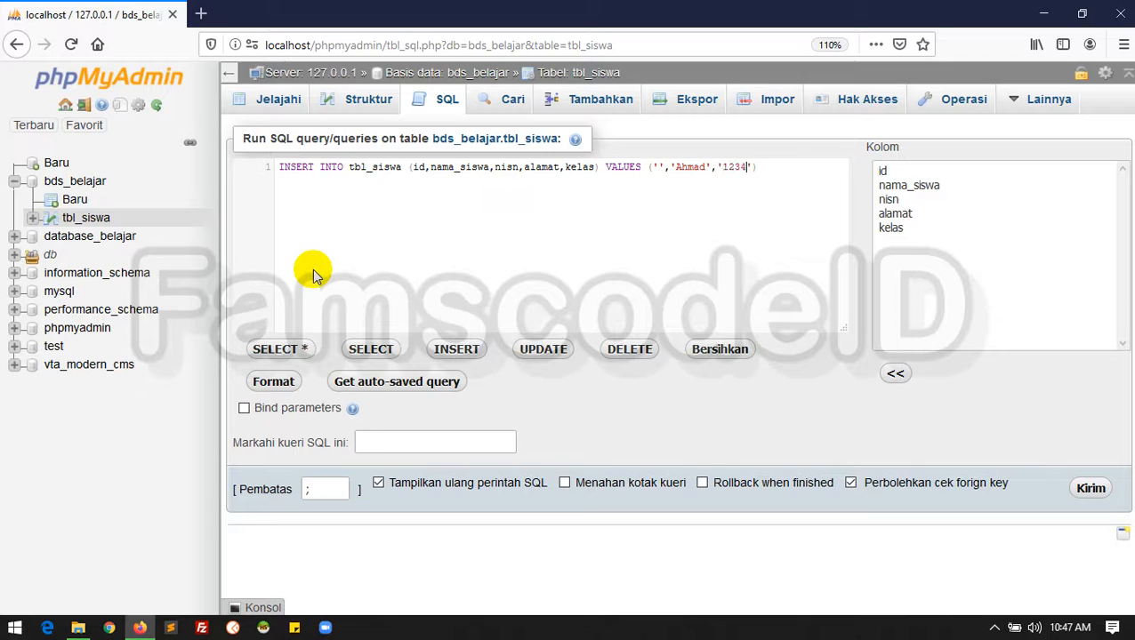
Step: Complete the value list with the student's address for alamat and 'KELAS 8 B' for kelas
{"action": "type", "text": ",'Bandung',''"}
{"action": "key", "text": "Left"}
{"action": "type", "text": "KELAS "}
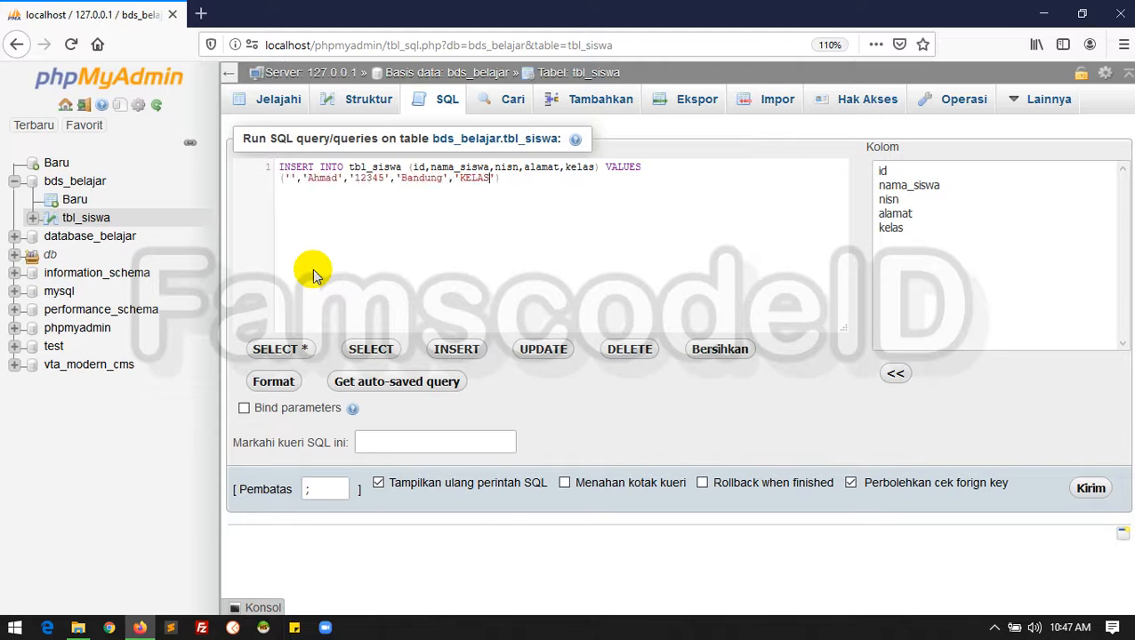
{"action": "type", "text": "X"}
{"action": "key", "text": "BackSpace"}
{"action": "type", "text": "8 B"}
{"action": "left_click", "coordinate": [538, 180]}
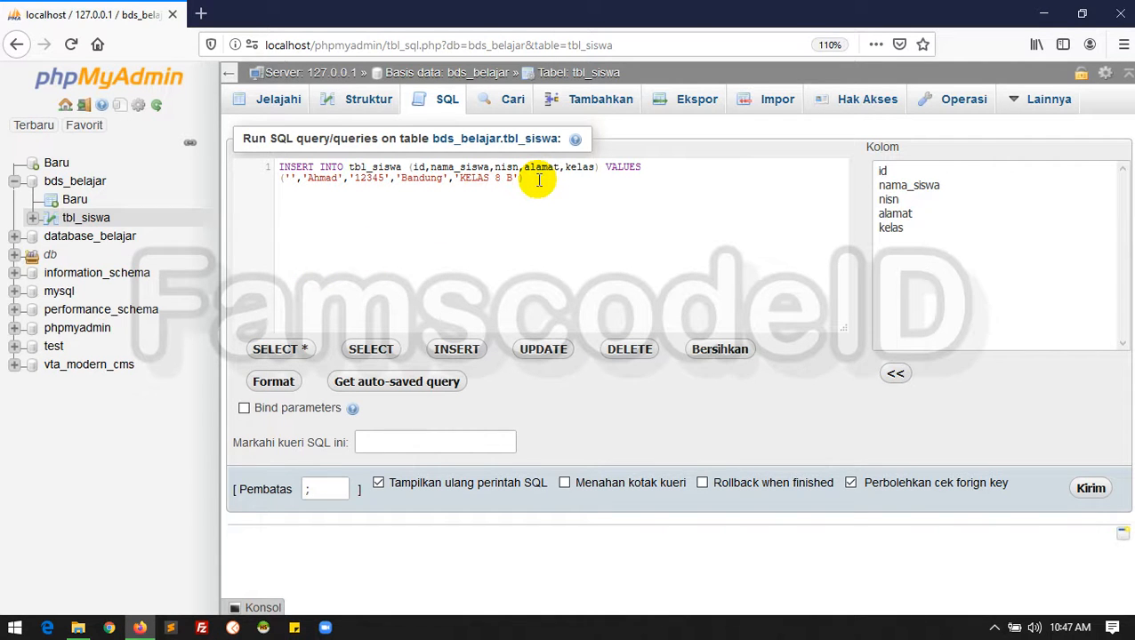
Step: Run the INSERT query and browse the rows of tbl_siswa
{"action": "key", "text": "ctrl+plus"}
{"action": "key", "text": "ctrl+plus"}
{"action": "key", "text": "ctrl+plus"}
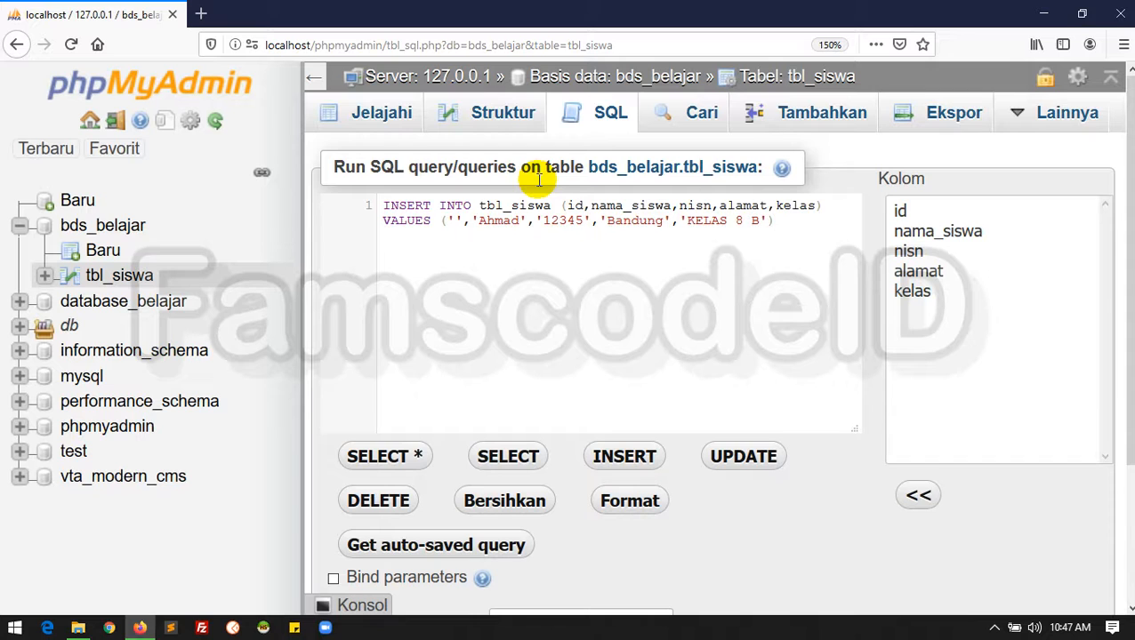
{"action": "key", "text": "ctrl+minus"}
{"action": "key", "text": "ctrl+minus"}
{"action": "key", "text": "ctrl+minus"}
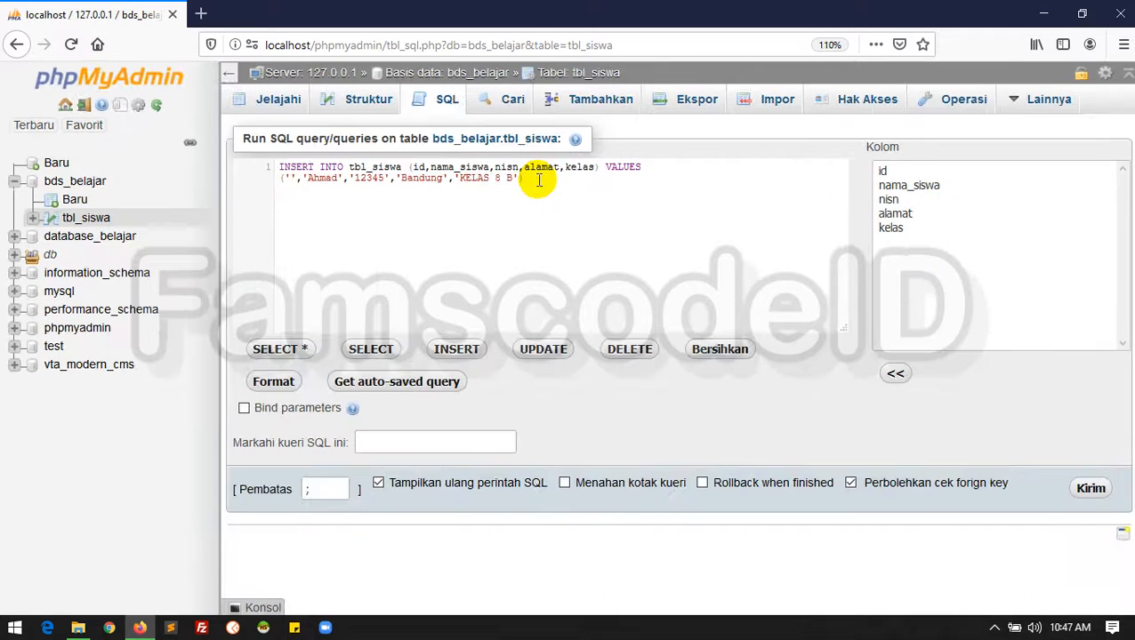
{"action": "left_click", "coordinate": [1092, 489]}
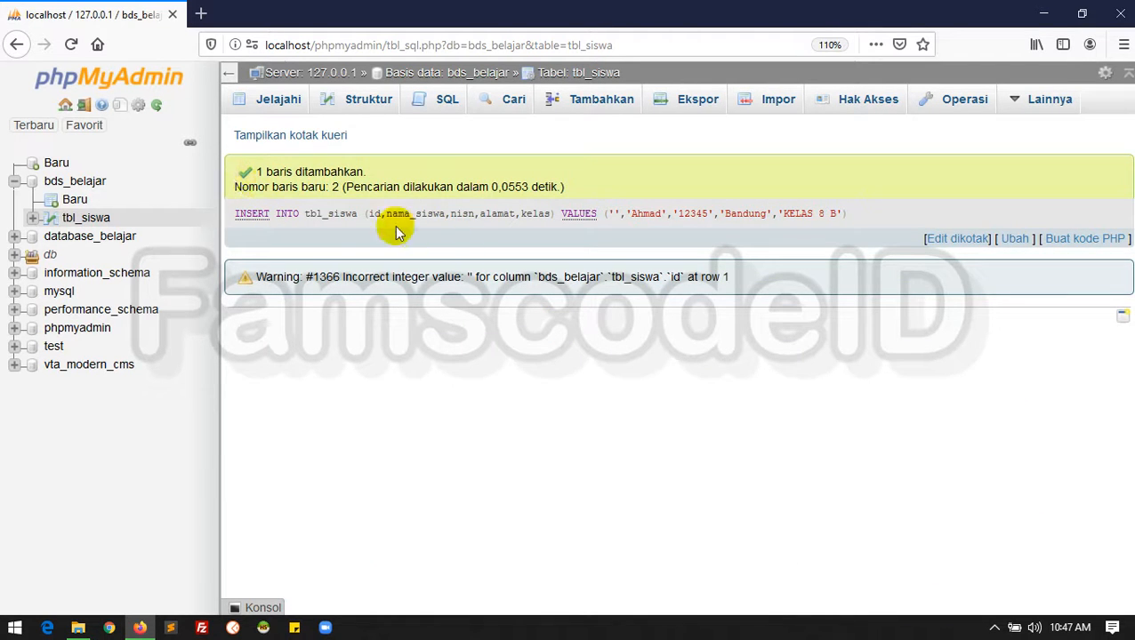
{"action": "left_click", "coordinate": [73, 221]}
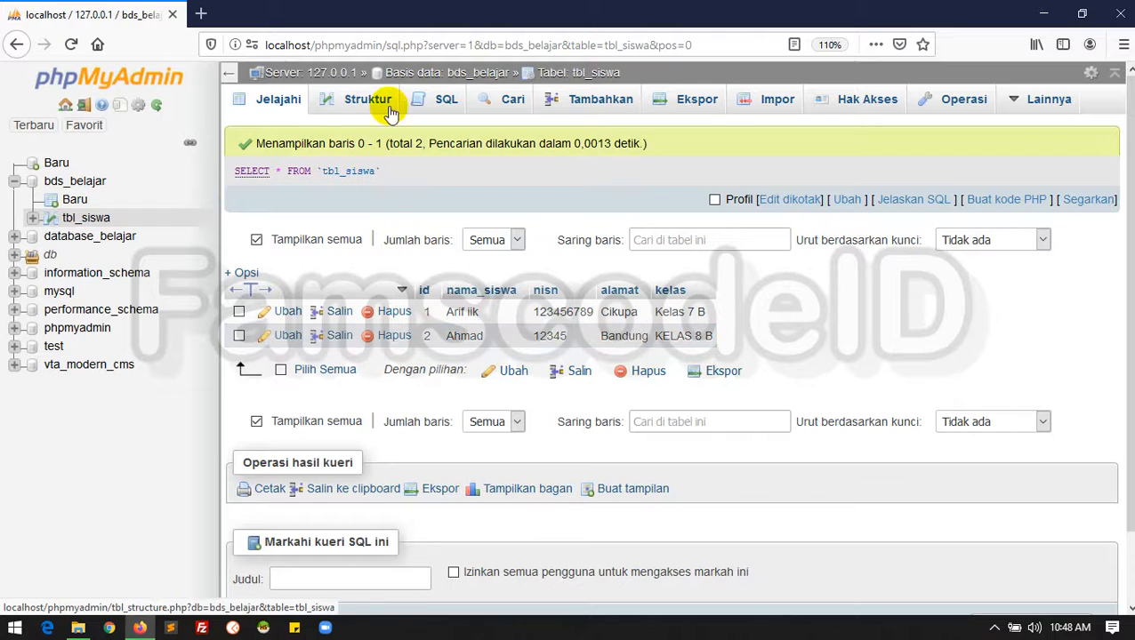
Step: Open the SQL query editor for tbl_siswa and replace the default query with UPDATE tbl_siswa SET
{"action": "left_click", "coordinate": [446, 102]}
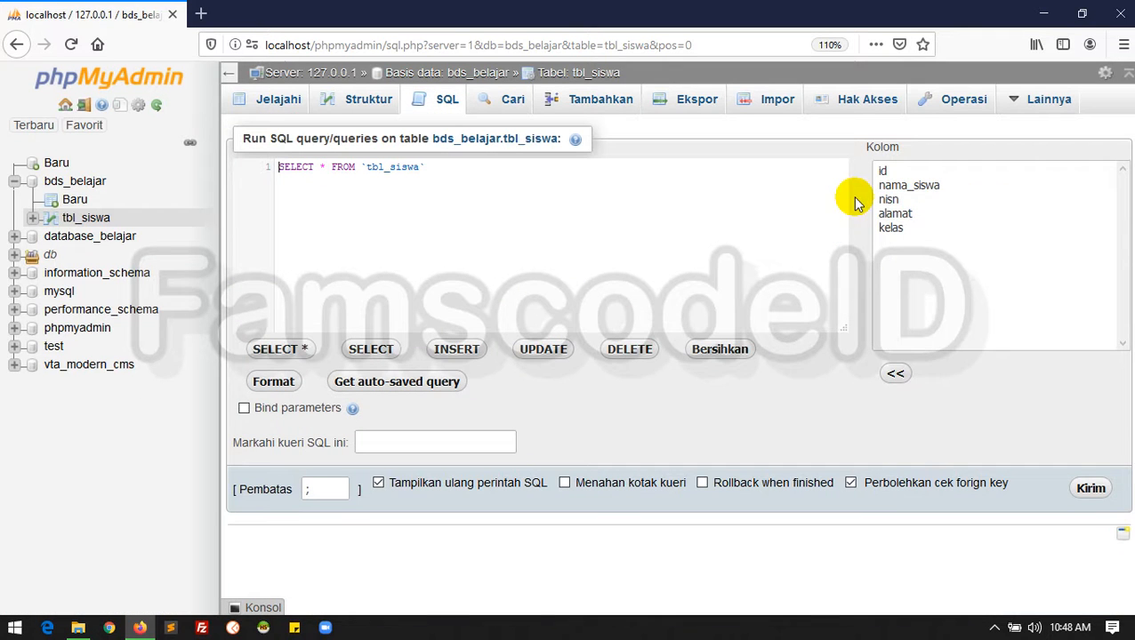
{"action": "left_click_drag", "start_coordinate": [418, 169], "coordinate": [223, 172]}
{"action": "key", "text": "BackSpace"}
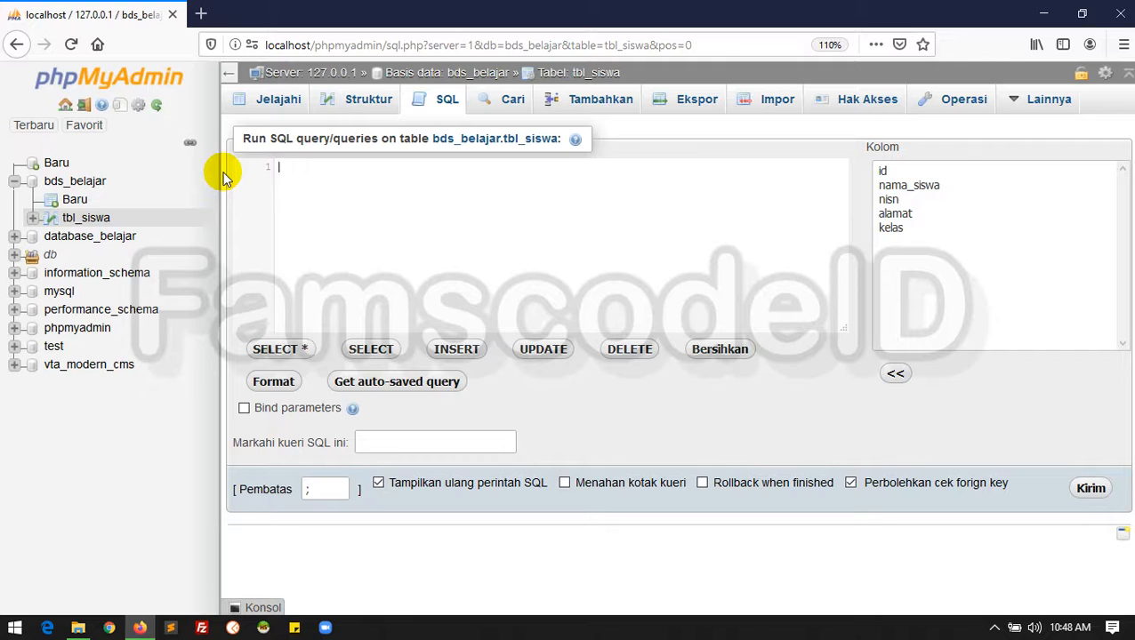
{"action": "type", "text": "sosaa"}
{"action": "key", "text": "BackSpace"}
{"action": "key", "text": "BackSpace"}
{"action": "key", "text": "BackSpace"}
{"action": "key", "text": "BackSpace"}
{"action": "type", "text": "PDATE tb"}
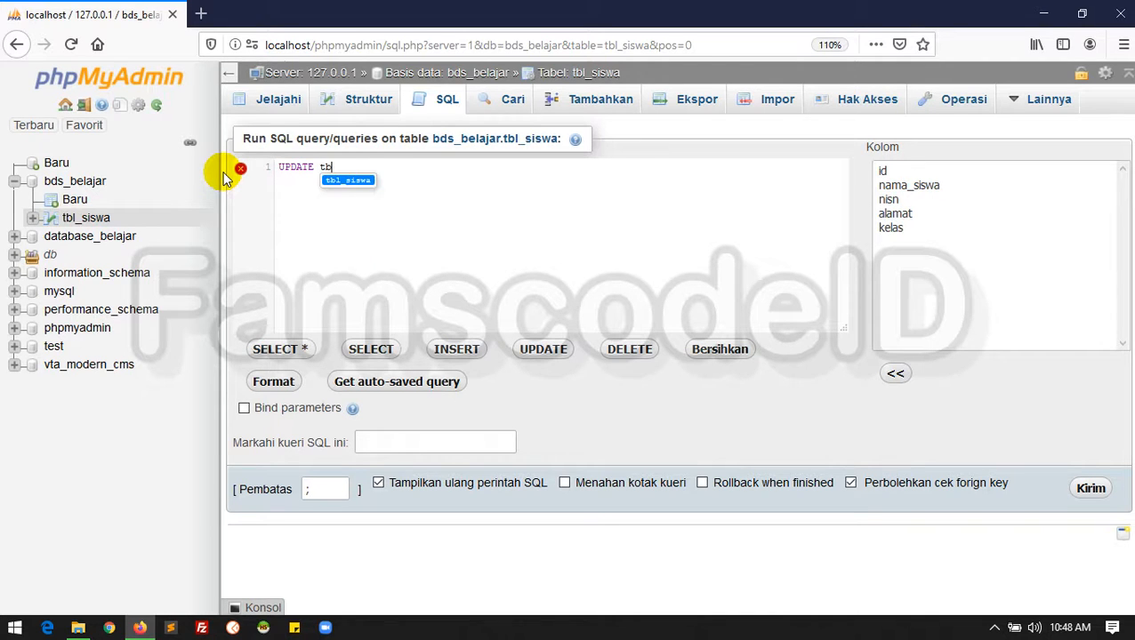
{"action": "type", "text": "l_siswa SET "}
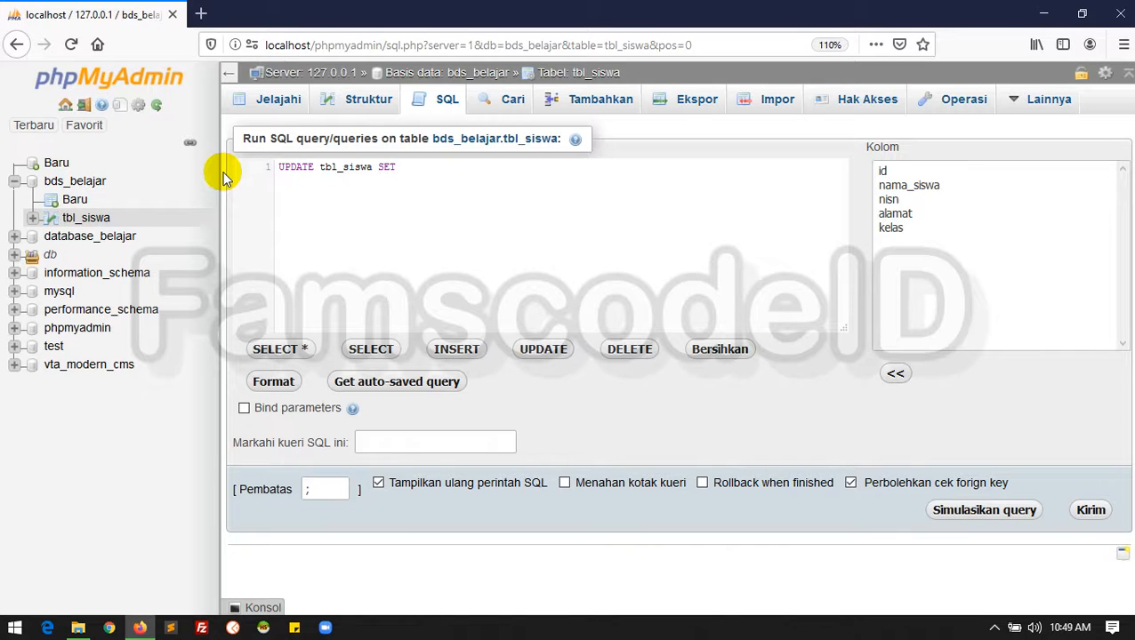
Step: Complete the UPDATE statement so nama_siswa gets the student's new name, with the condition WHERE id = 2
{"action": "type", "text": "nama"}
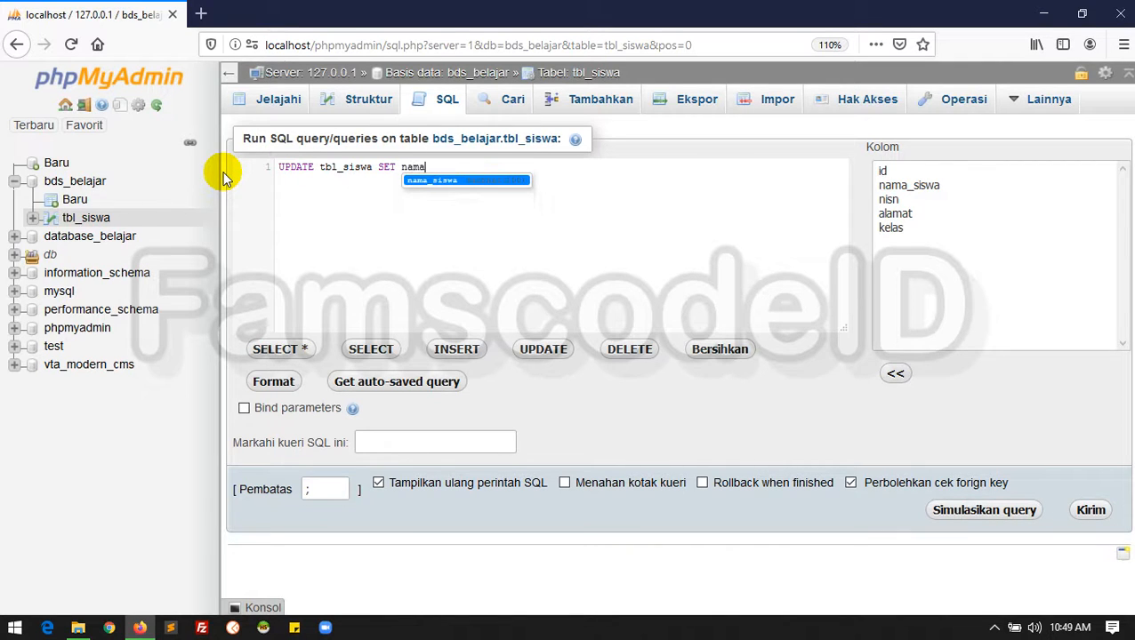
{"action": "type", "text": "_siswa = ''"}
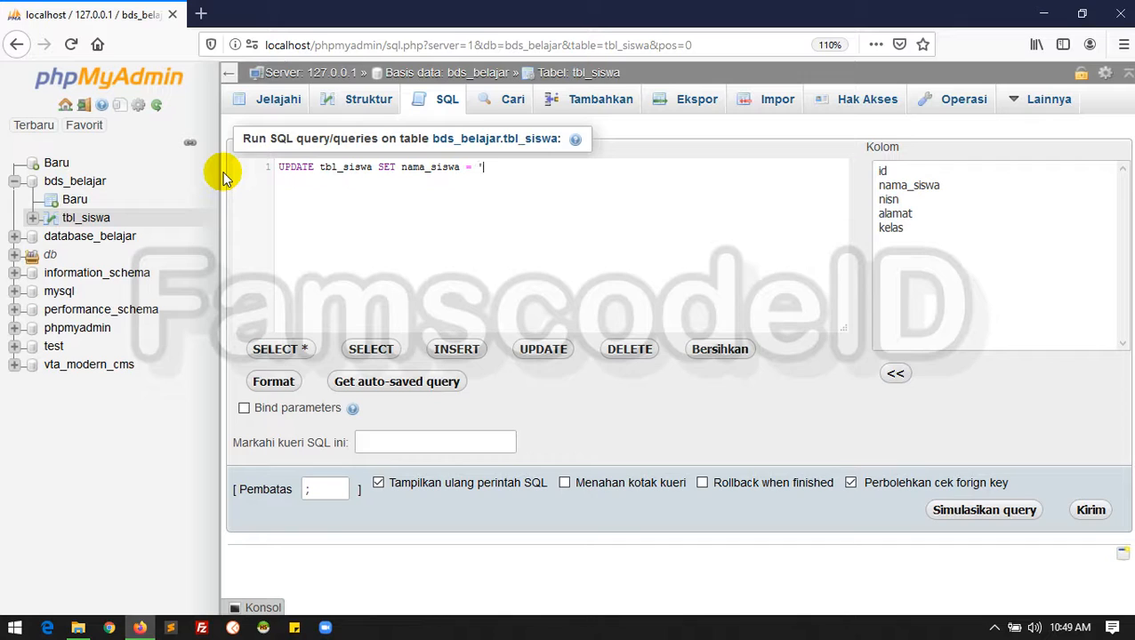
{"action": "key", "text": "Left"}
{"action": "type", "text": "Ahmad"}
{"action": "key", "text": "BackSpace"}
{"action": "key", "text": "Right"}
{"action": "key", "text": "BackSpace"}
{"action": "key", "text": "BackSpace"}
{"action": "key", "text": "BackSpace"}
{"action": "key", "text": "BackSpace"}
{"action": "key", "text": "BackSpace"}
{"action": "type", "text": "Anjani' WH"}
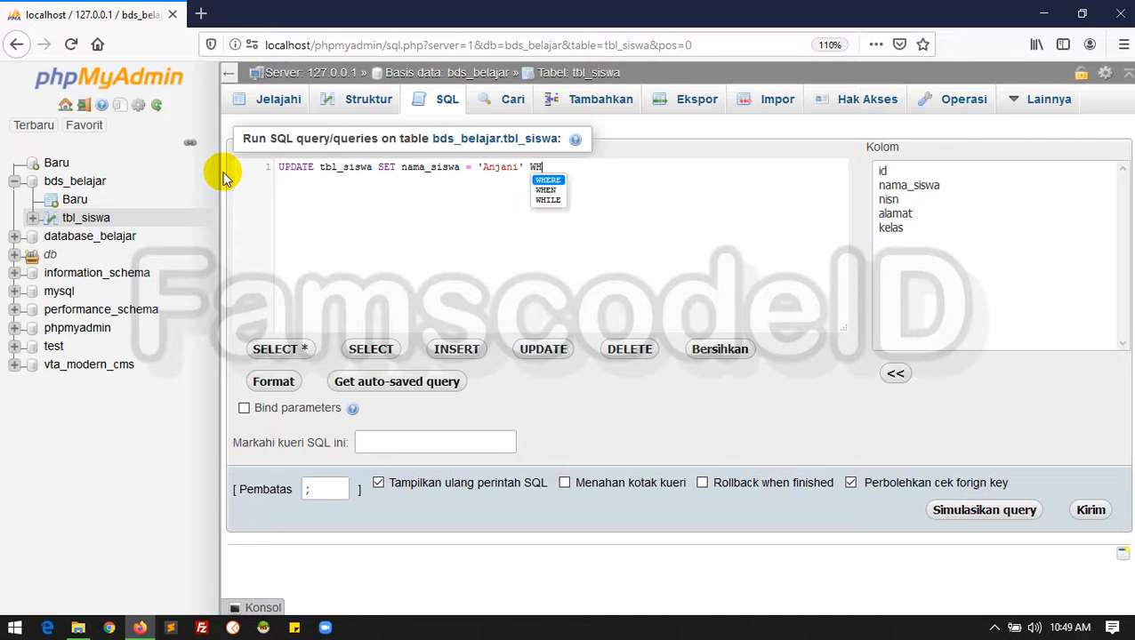
{"action": "type", "text": "ERE id"}
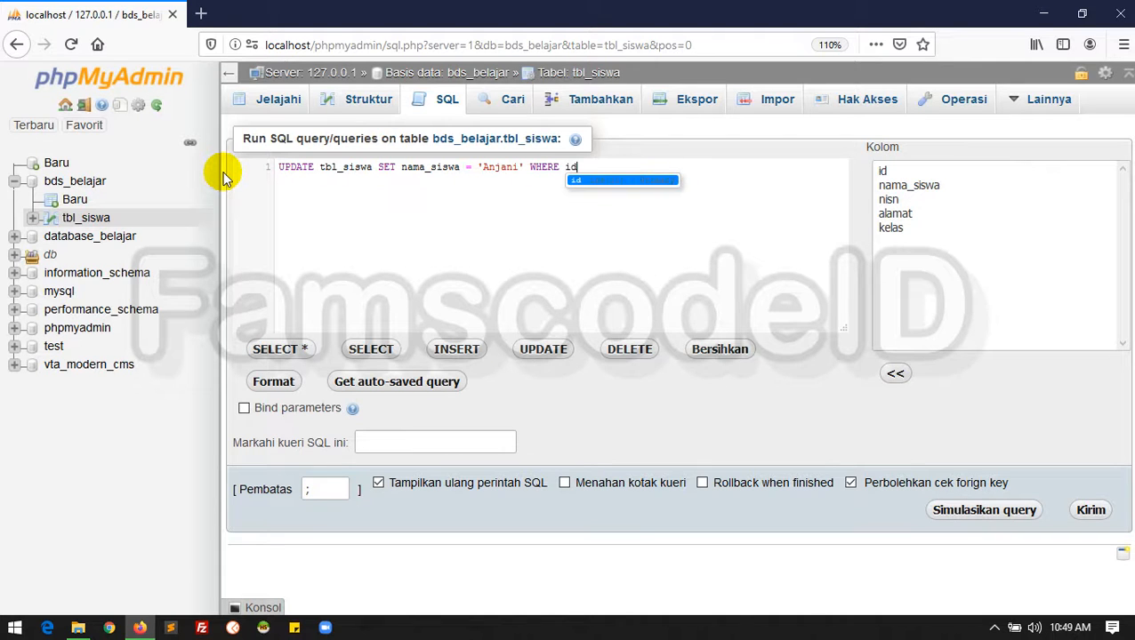
{"action": "type", "text": " = 2"}
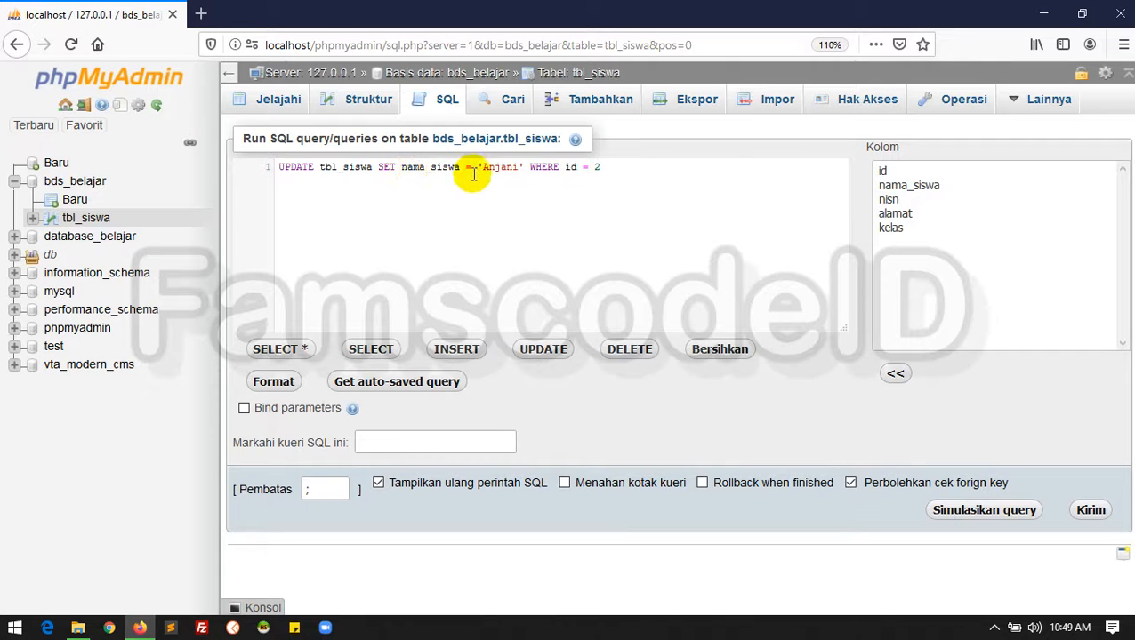
Step: Run the UPDATE query and browse the rows of tbl_siswa
{"action": "left_click_drag", "start_coordinate": [615, 168], "coordinate": [275, 167]}
{"action": "left_click", "coordinate": [353, 201]}
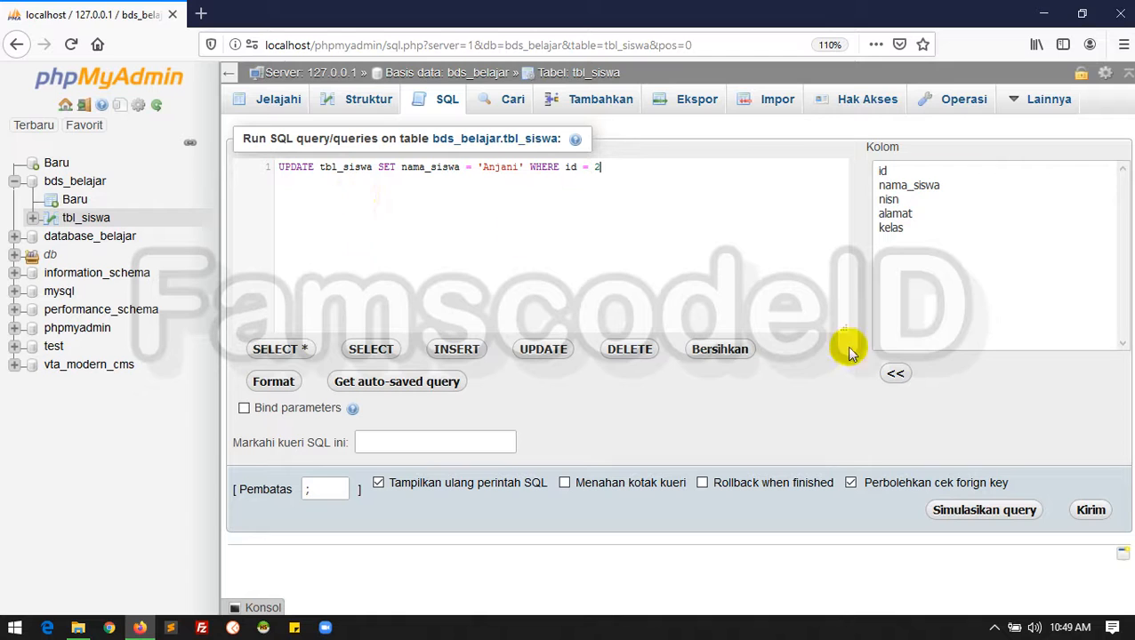
{"action": "left_click", "coordinate": [1091, 511]}
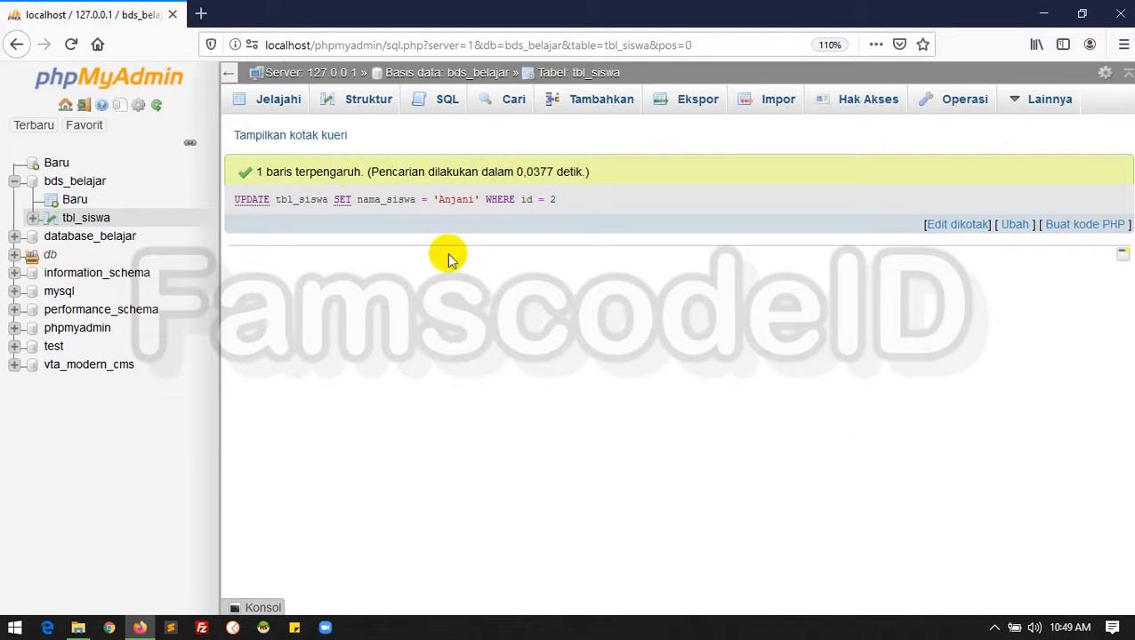
{"action": "left_click", "coordinate": [77, 220]}
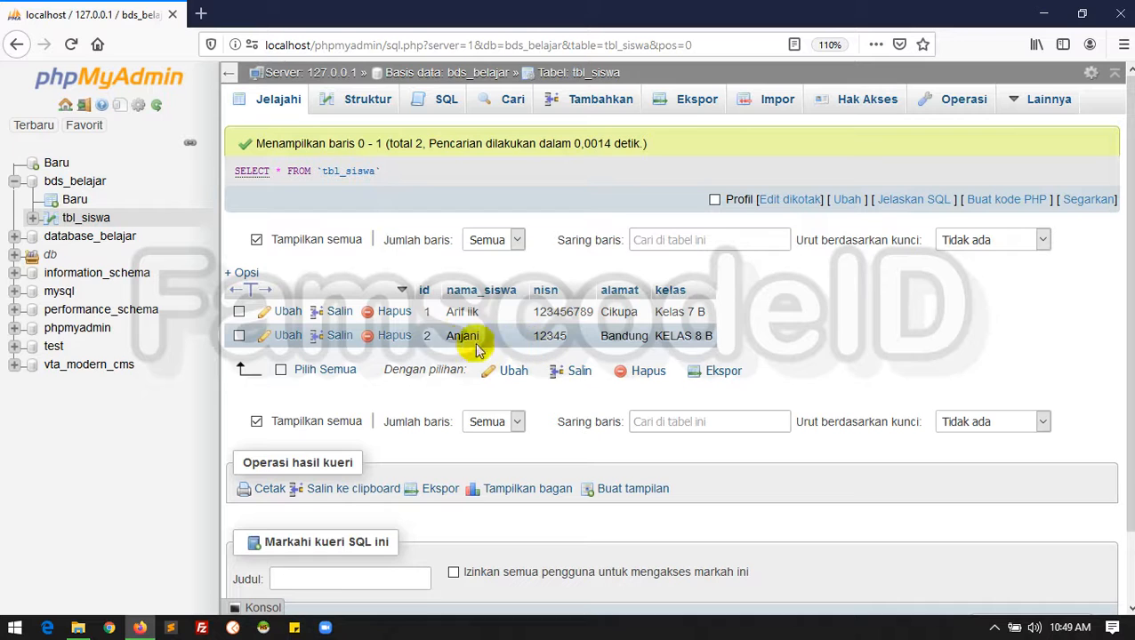
Step: Open the displayed query for editing and replace its text with SELECT *
{"action": "left_click", "coordinate": [849, 203]}
{"action": "left_click_drag", "start_coordinate": [440, 169], "coordinate": [266, 169]}
{"action": "key", "text": "BackSpace"}
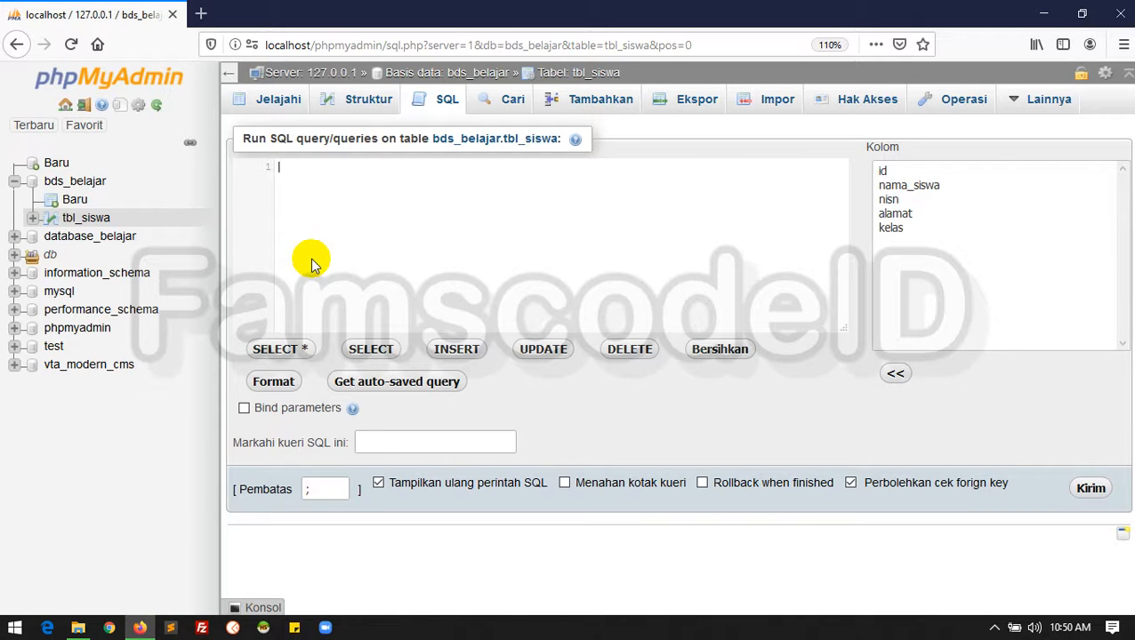
{"action": "type", "text": "S"}
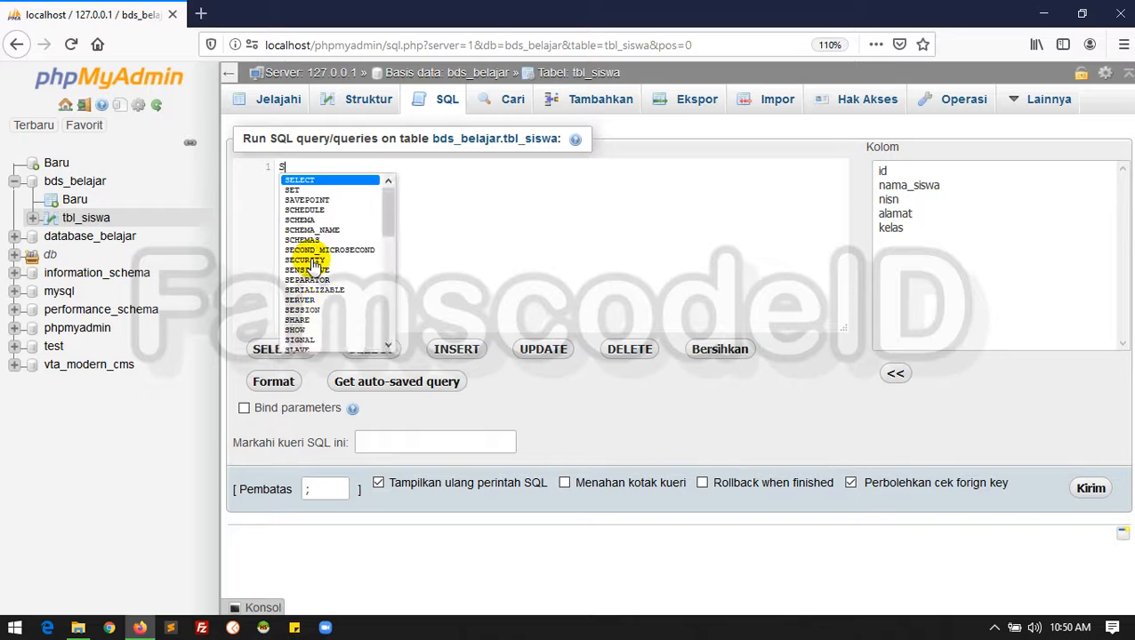
{"action": "type", "text": "ELECT *"}
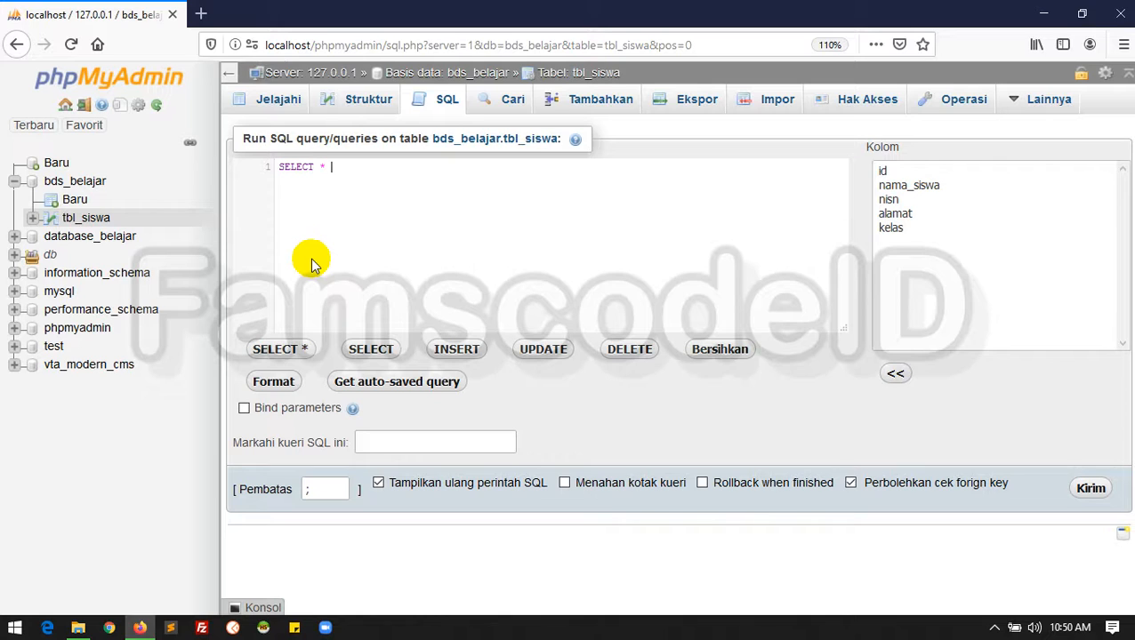
Step: Complete the SELECT query with FROM tbl_siswa WHERE id = 1 and run it
{"action": "type", "text": "FROM tbl"}
{"action": "key", "text": "Return"}
{"action": "type", "text": "WHERE"}
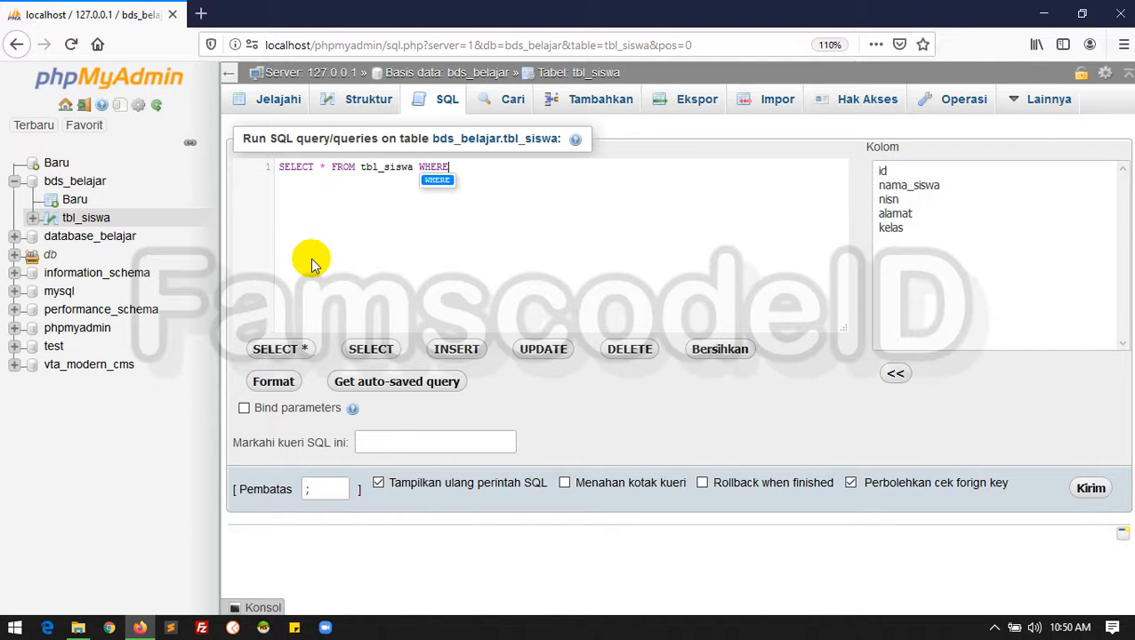
{"action": "type", "text": " id ="}
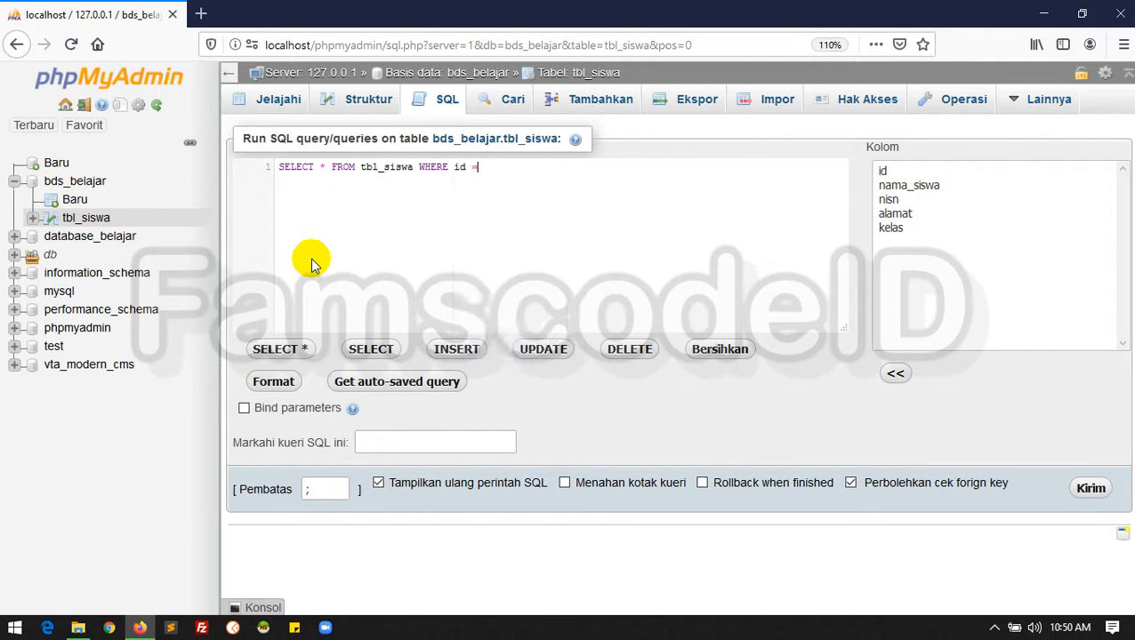
{"action": "type", "text": " 1"}
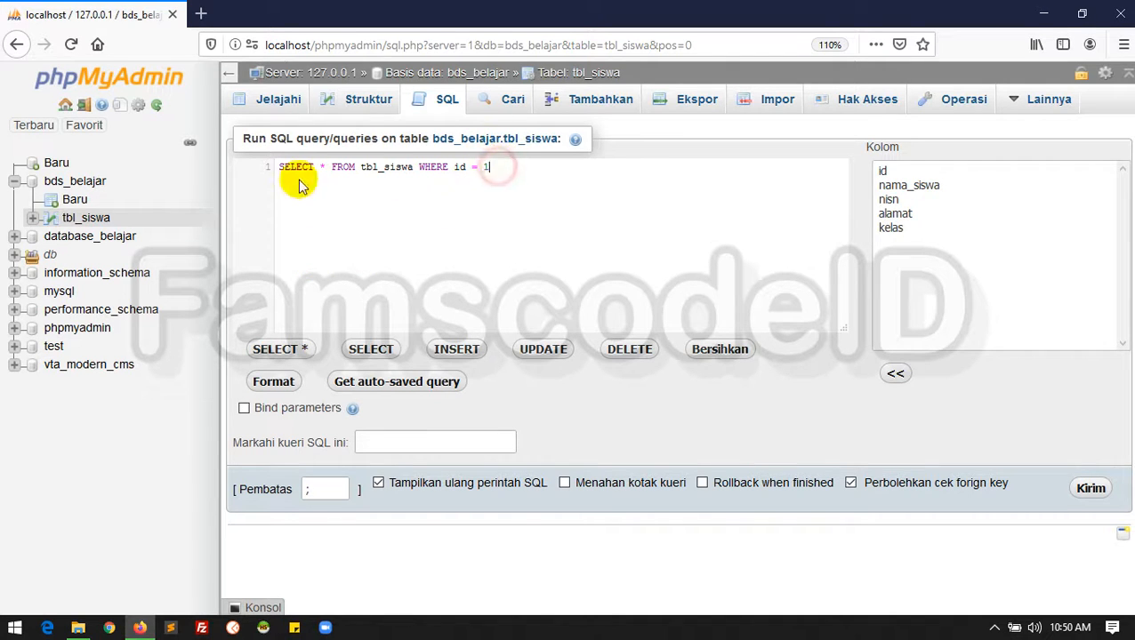
{"action": "left_click_drag", "start_coordinate": [299, 182], "coordinate": [279, 169]}
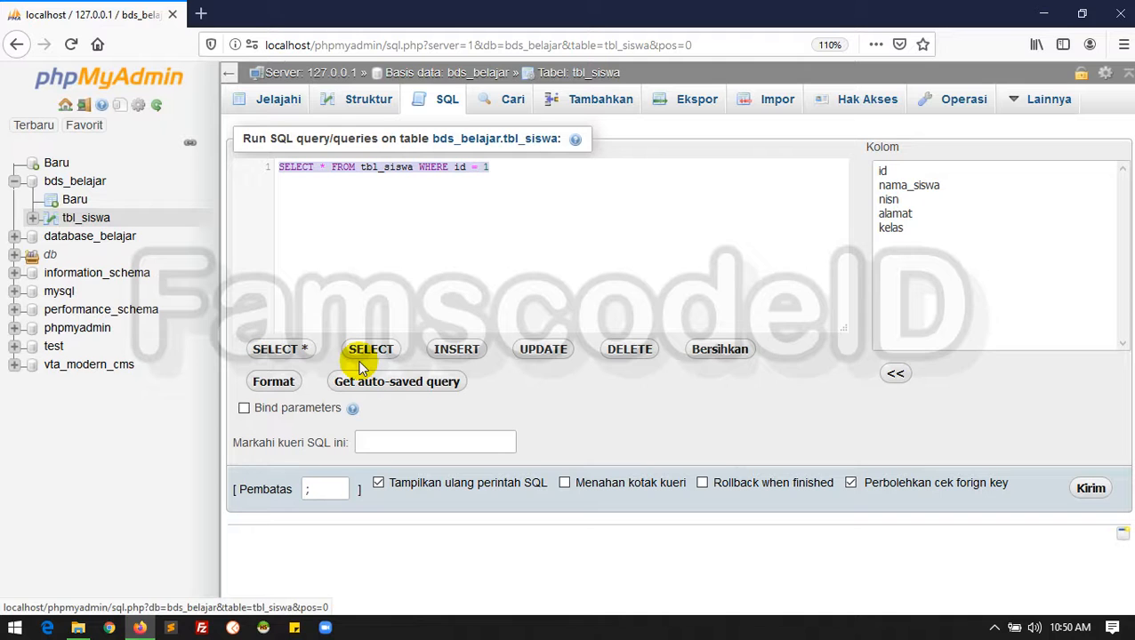
{"action": "left_click", "coordinate": [1090, 491]}
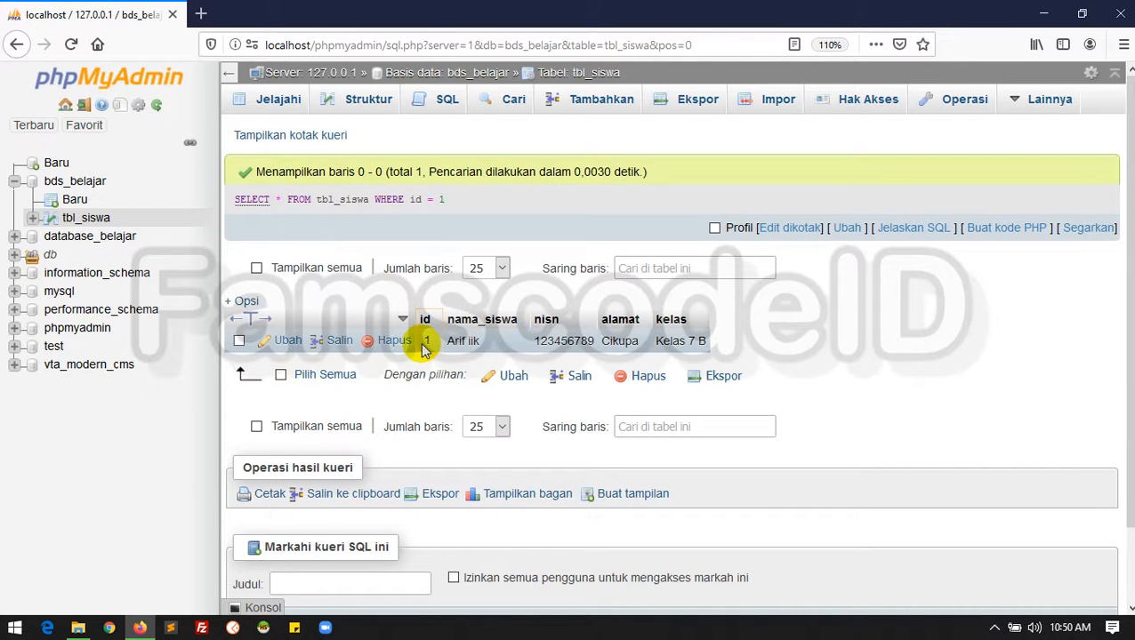
Step: Extend the query's WHERE clause with an AND condition matching nisn to the first student's number, and run it
{"action": "left_click", "coordinate": [848, 231]}
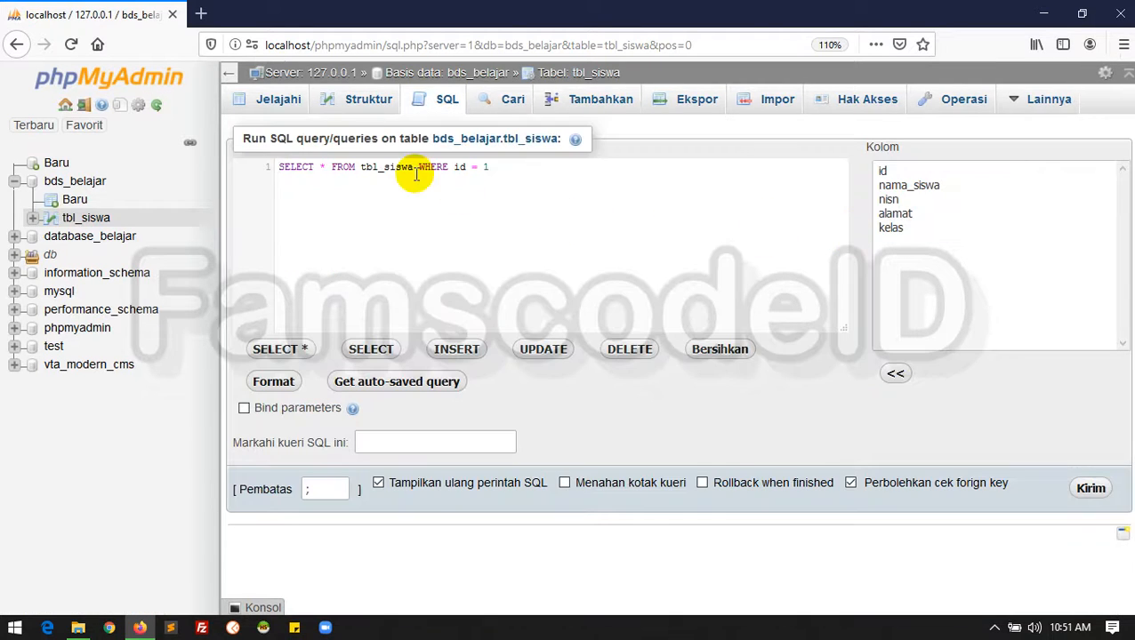
{"action": "left_click", "coordinate": [499, 164]}
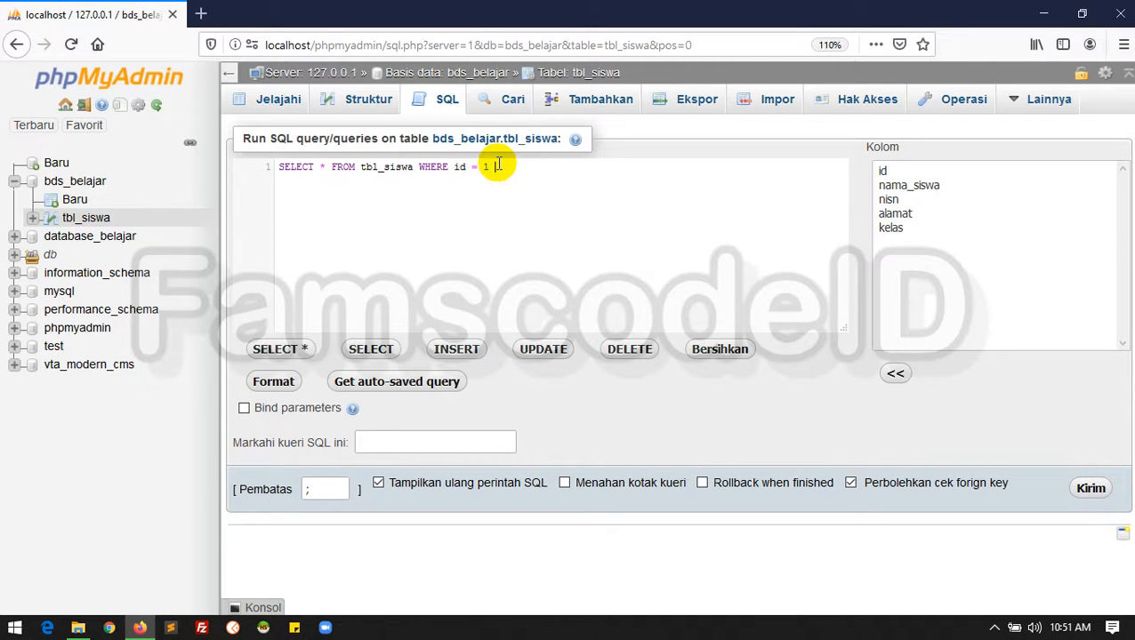
{"action": "type", "text": "AND ni"}
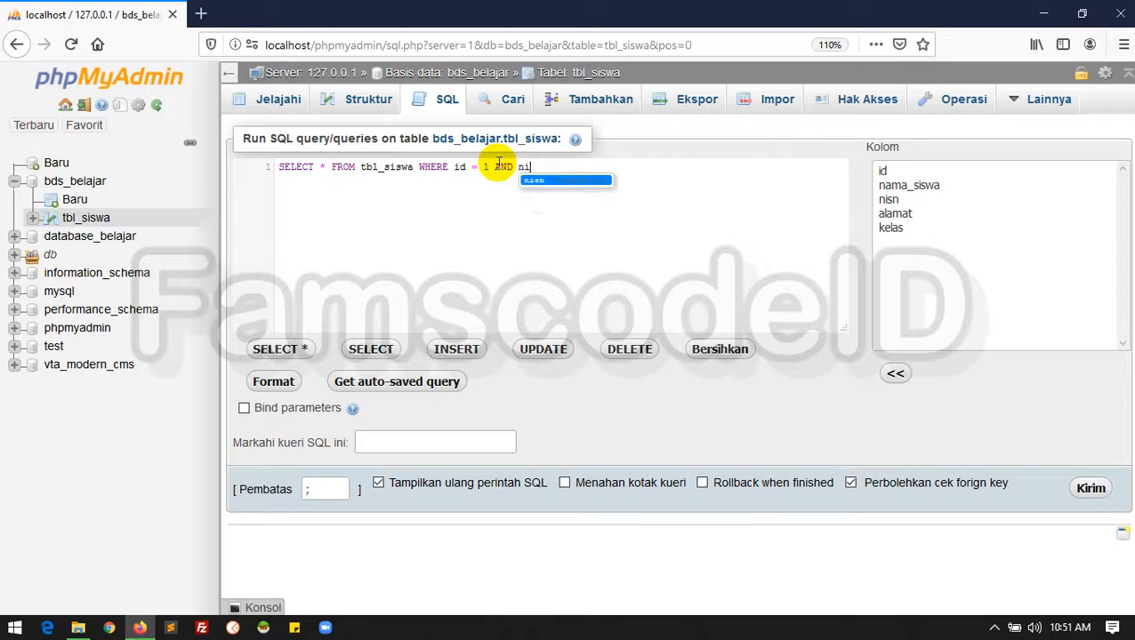
{"action": "type", "text": "sn = '"}
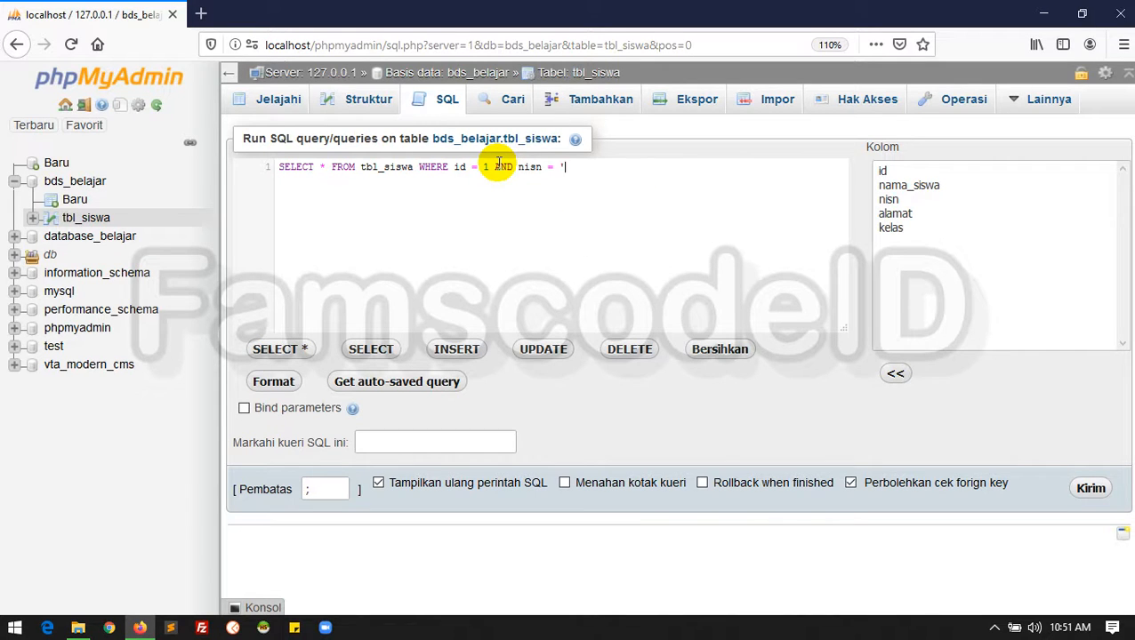
{"action": "type", "text": "123456789"}
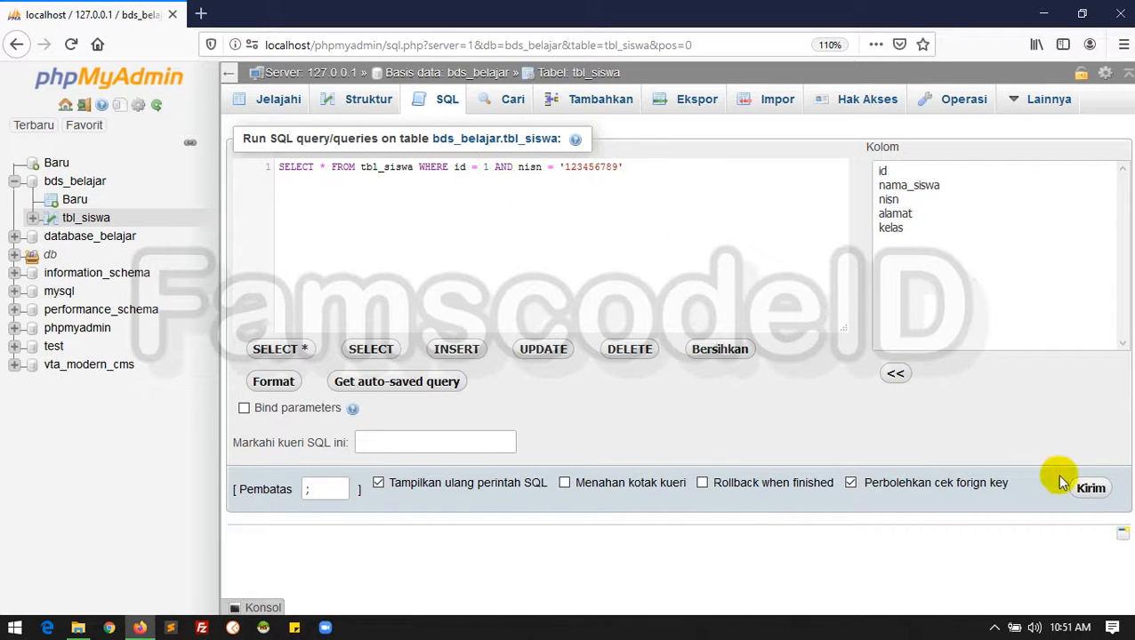
{"action": "left_click", "coordinate": [1088, 490]}
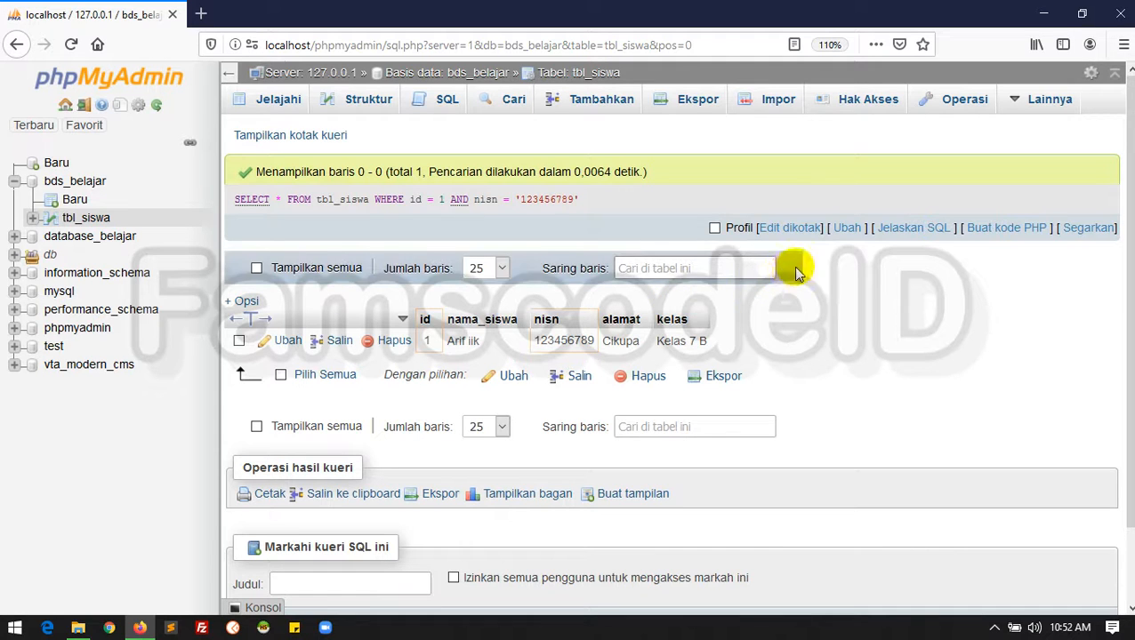
Step: Edit the query's condition to WHERE id = 3 OR id = 2 and run it
{"action": "left_click", "coordinate": [845, 230]}
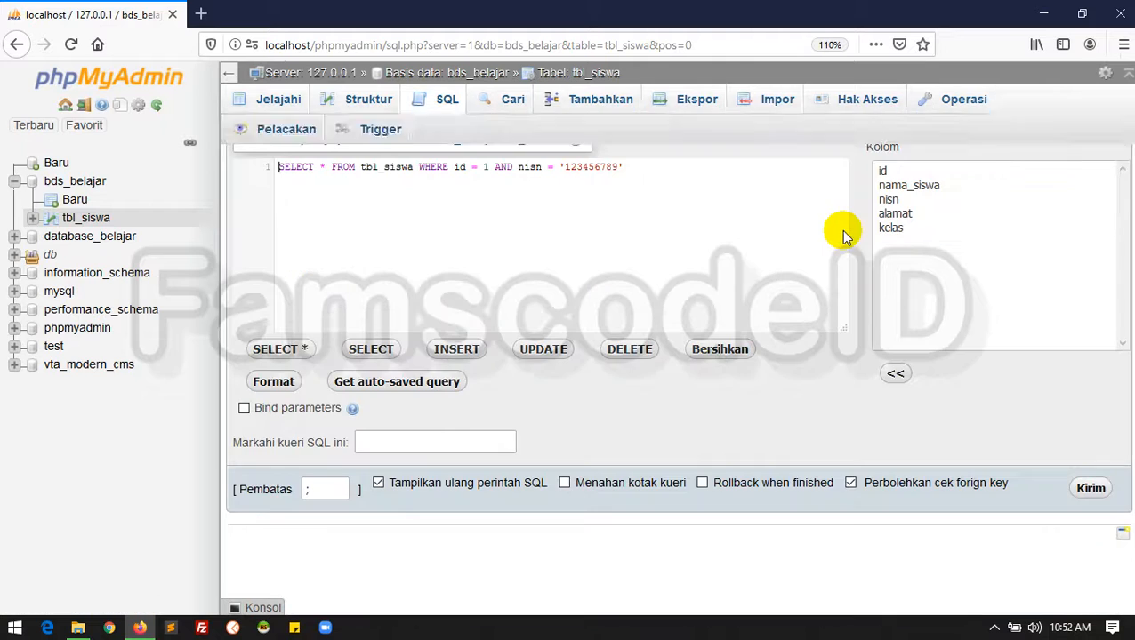
{"action": "left_click", "coordinate": [491, 169]}
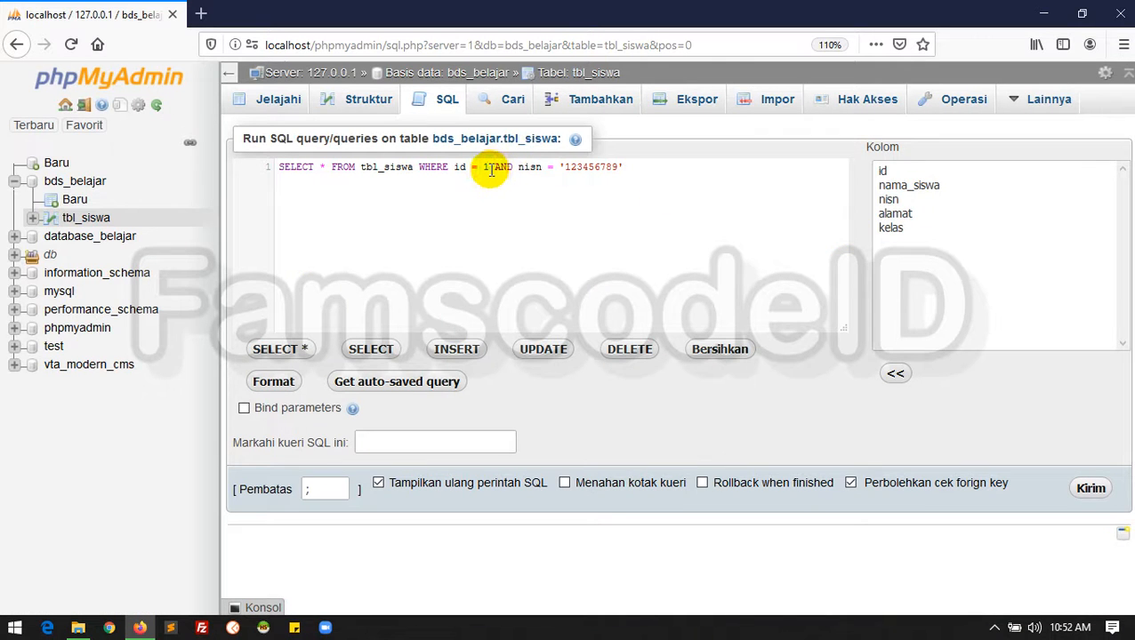
{"action": "key", "text": "BackSpace"}
{"action": "type", "text": "3"}
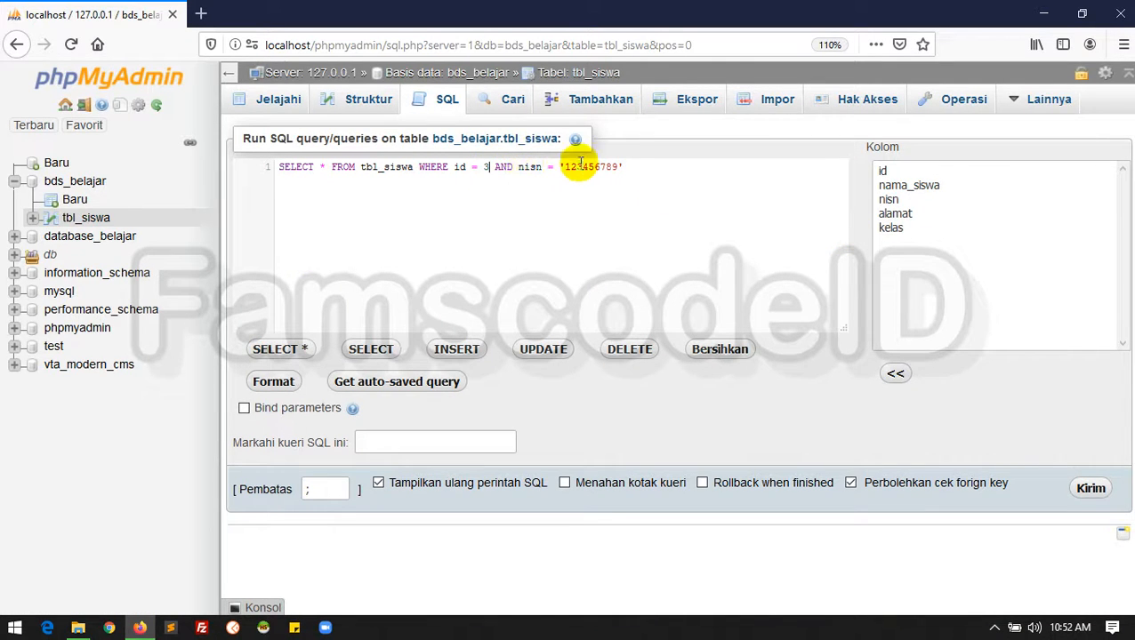
{"action": "left_click_drag", "start_coordinate": [633, 166], "coordinate": [496, 167]}
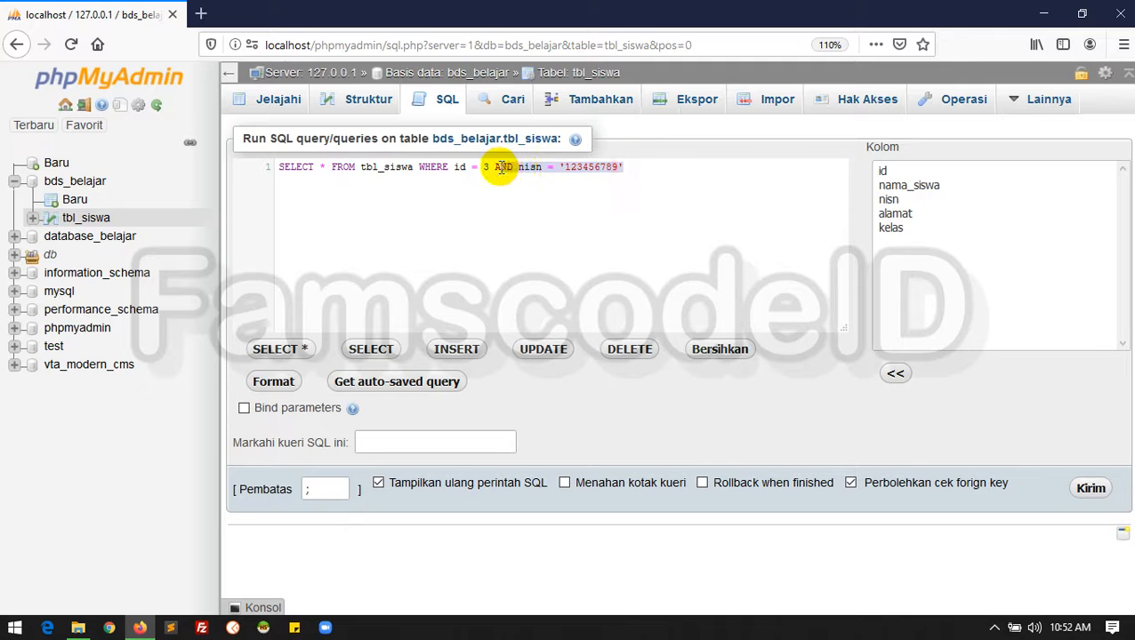
{"action": "key", "text": "BackSpace"}
{"action": "type", "text": "OR "}
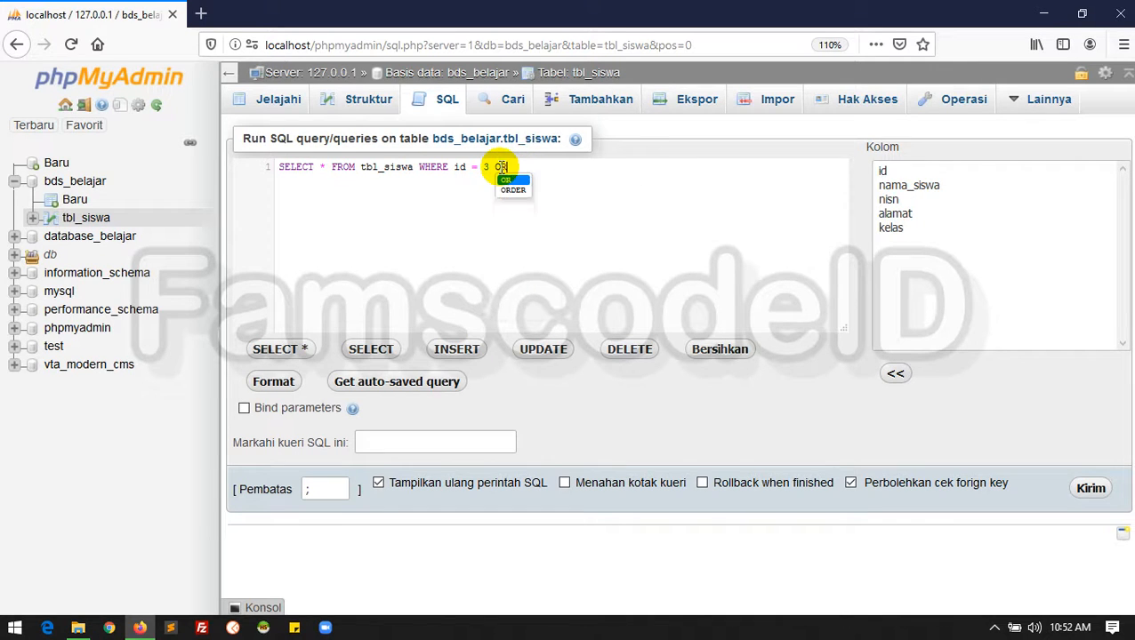
{"action": "type", "text": "id"}
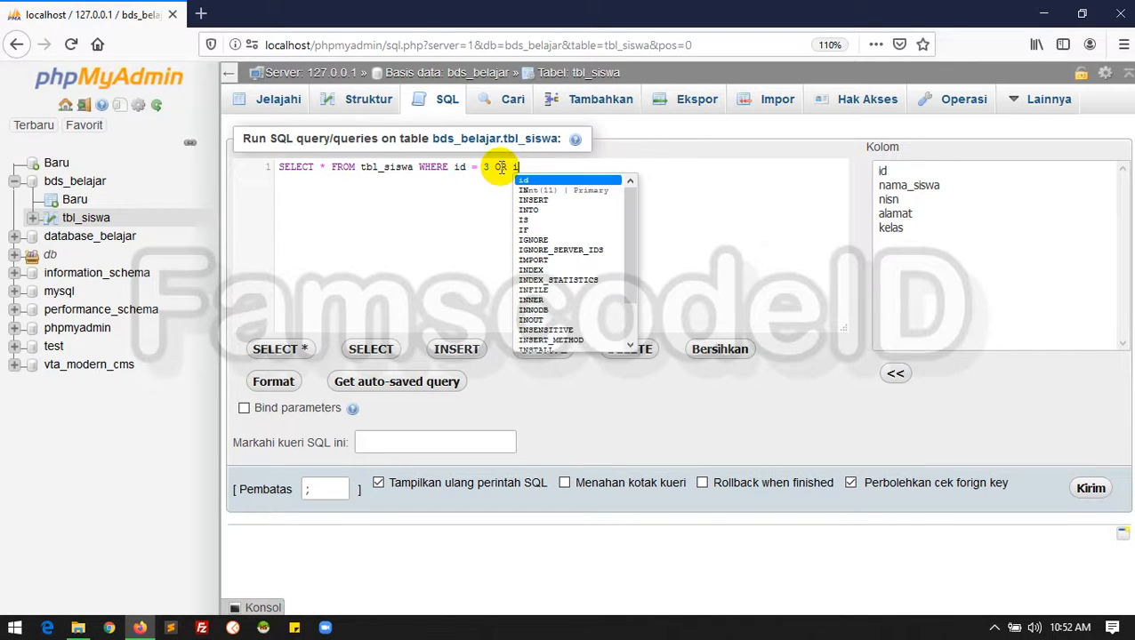
{"action": "type", "text": " = "}
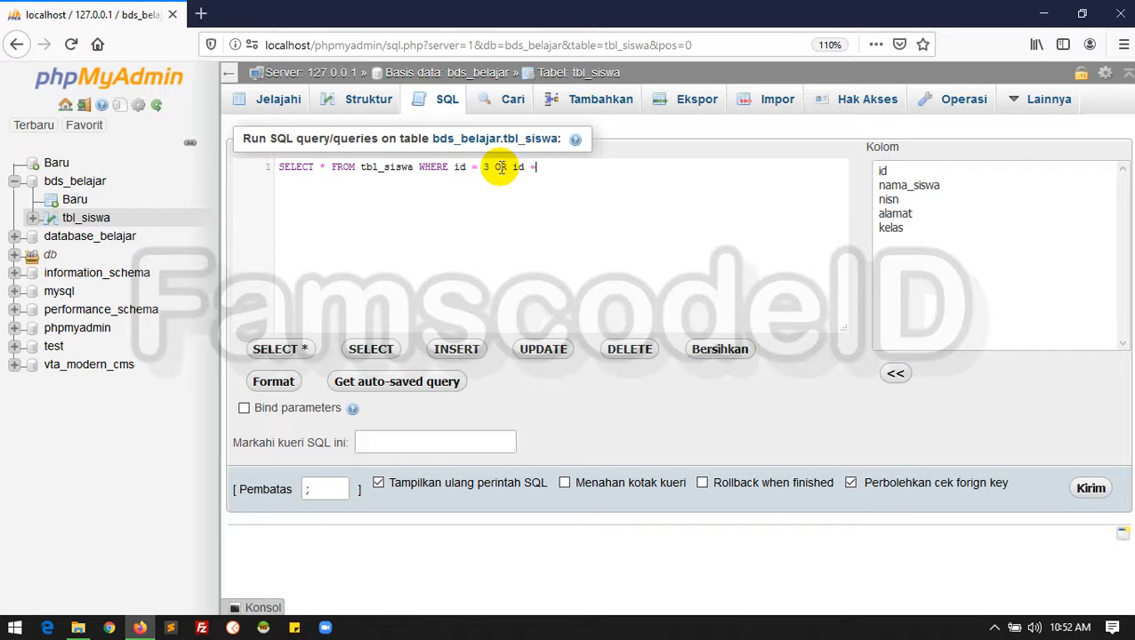
{"action": "type", "text": "2"}
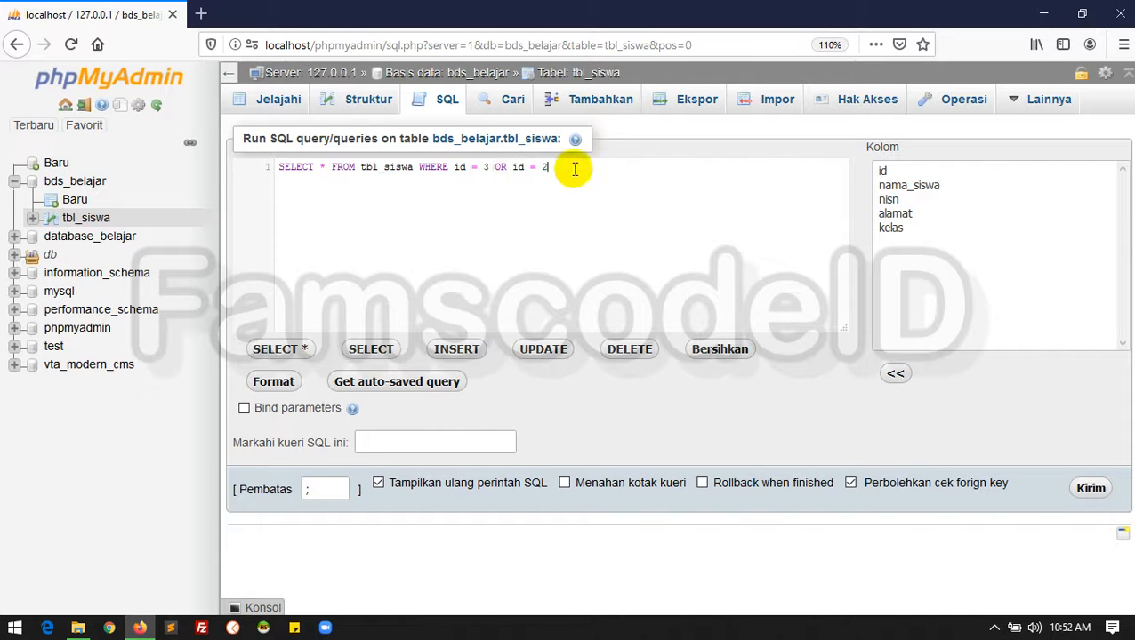
{"action": "left_click", "coordinate": [1092, 489]}
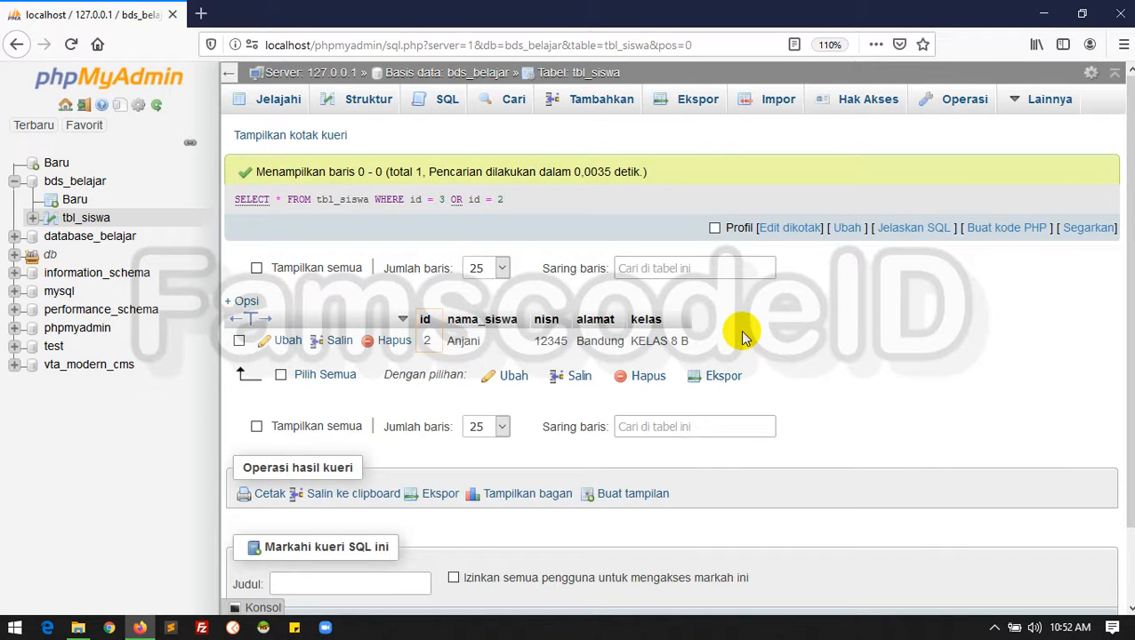
Step: Open the displayed query for editing and reduce its condition to WHERE id = 2
{"action": "left_click", "coordinate": [847, 231]}
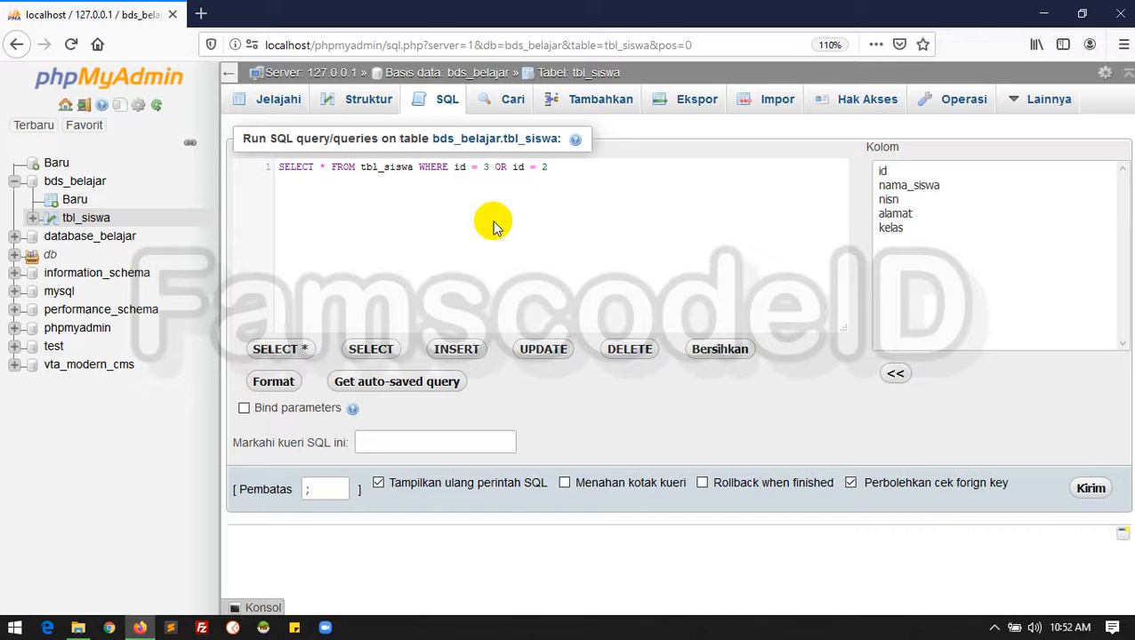
{"action": "left_click_drag", "start_coordinate": [557, 170], "coordinate": [480, 169]}
{"action": "key", "text": "BackSpace"}
{"action": "type", "text": "2"}
Step: Replace the asterisk in the SELECT query with the columns nama_siswa, kelas and run the query
{"action": "left_click", "coordinate": [323, 168]}
{"action": "key", "text": "BackSpace"}
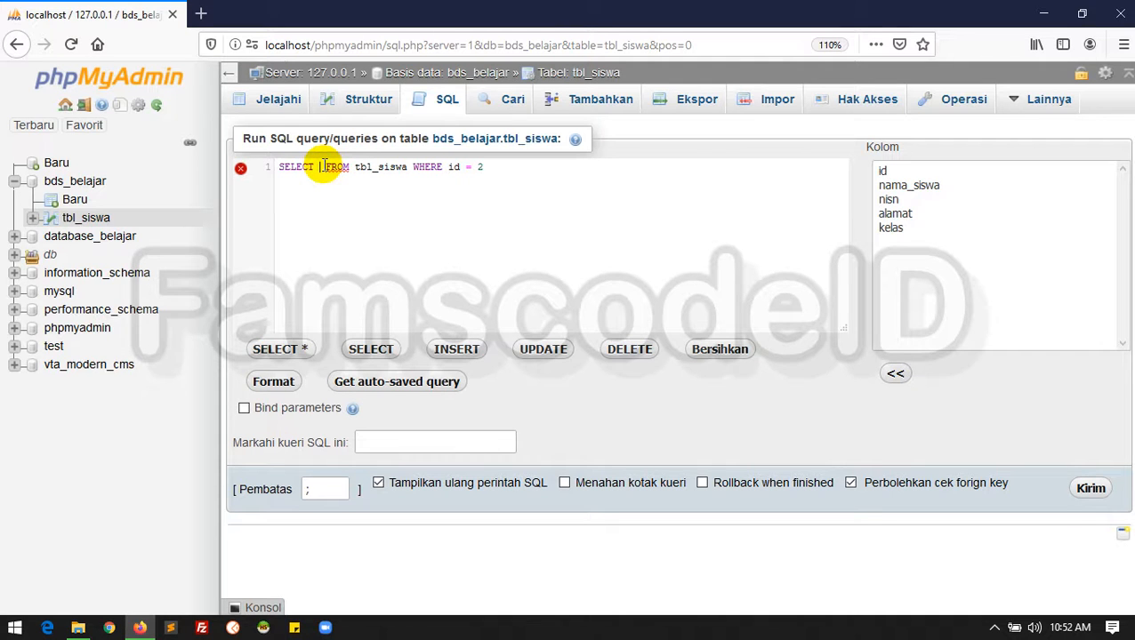
{"action": "type", "text": "nama_siswa"}
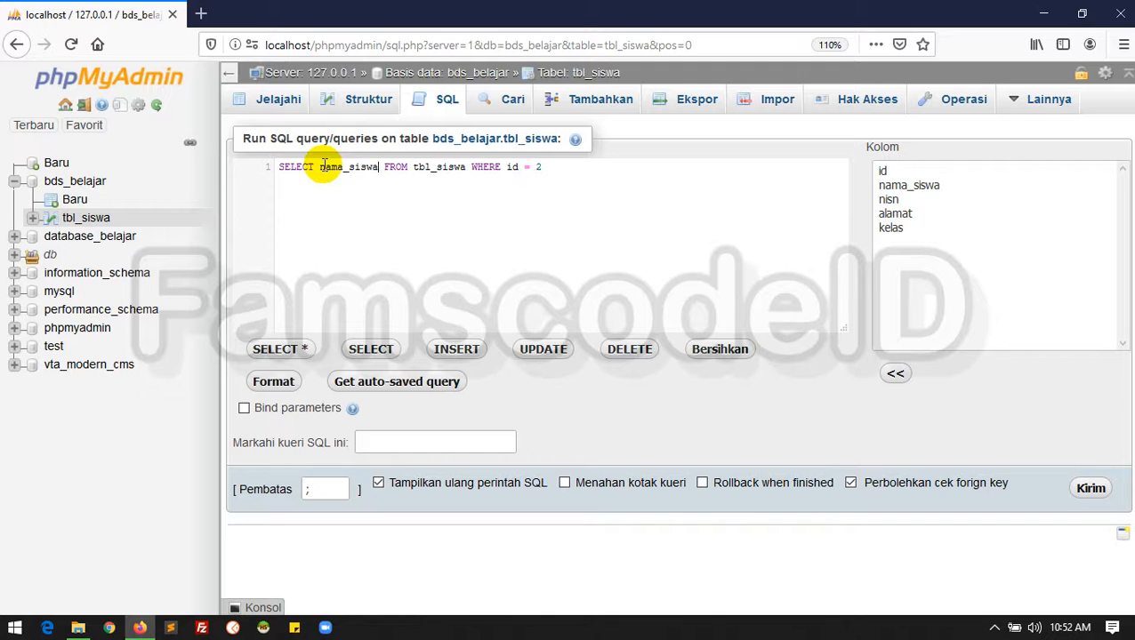
{"action": "type", "text": ", kelas"}
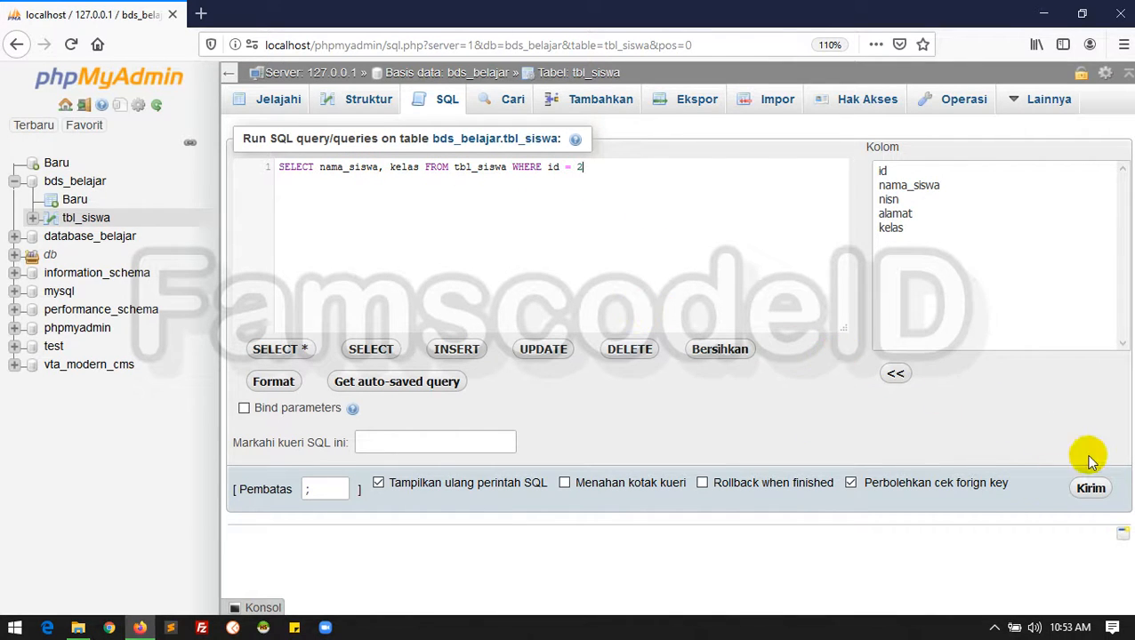
{"action": "left_click", "coordinate": [1092, 491]}
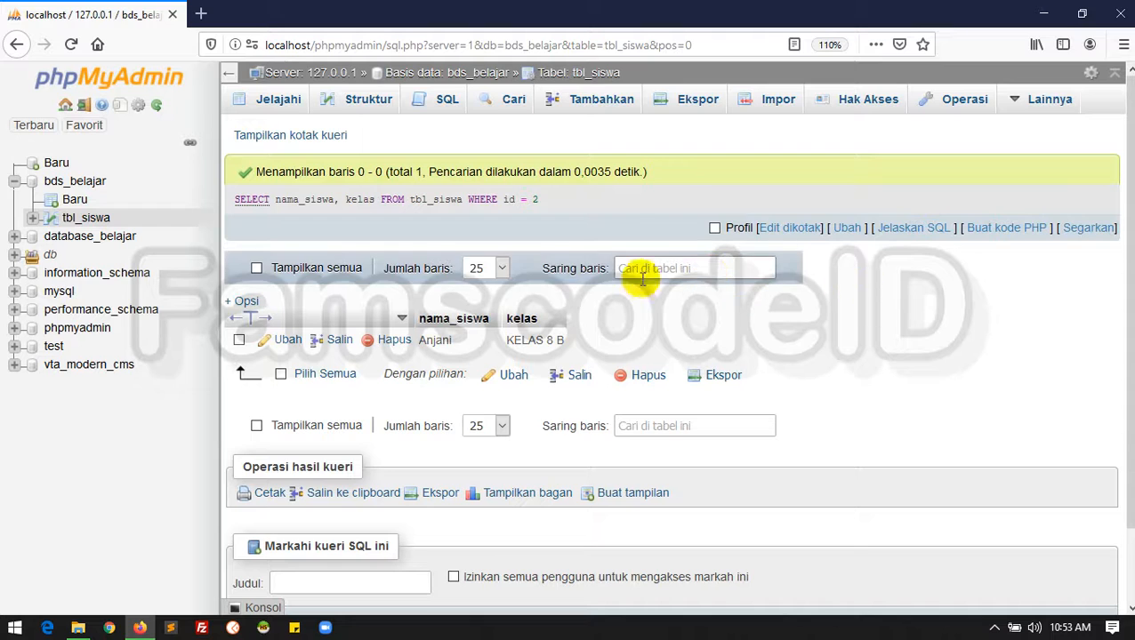
Step: Reopen the query for editing and replace its text with DELETE FROM tbl_siswa WHERE id = 2
{"action": "left_click", "coordinate": [848, 230]}
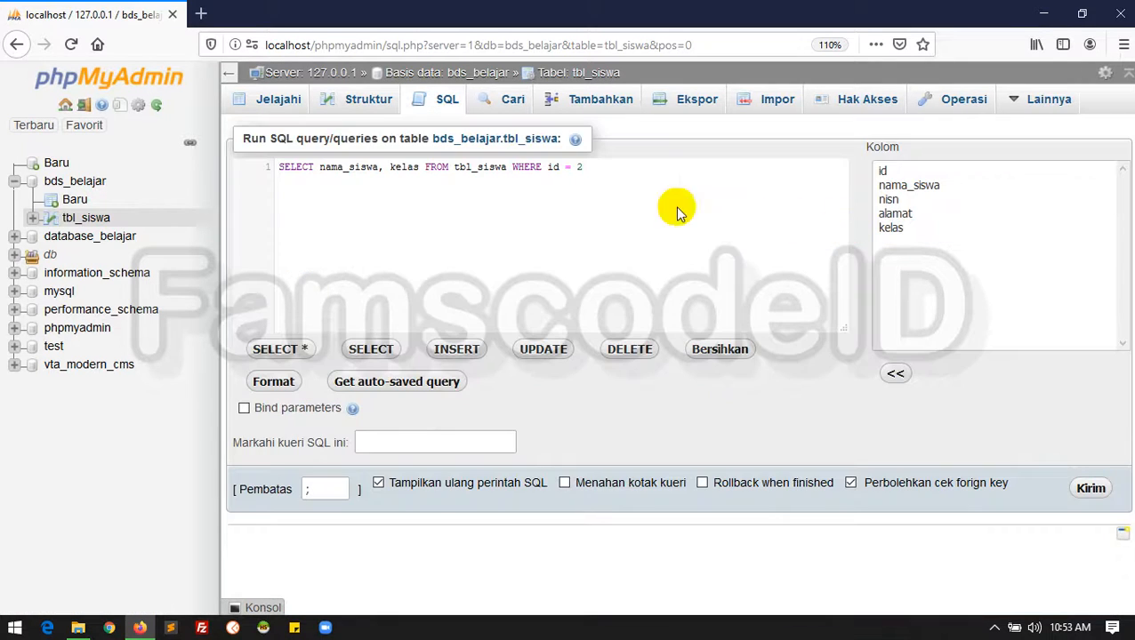
{"action": "left_click_drag", "start_coordinate": [588, 167], "coordinate": [272, 165]}
{"action": "key", "text": "BackSpace"}
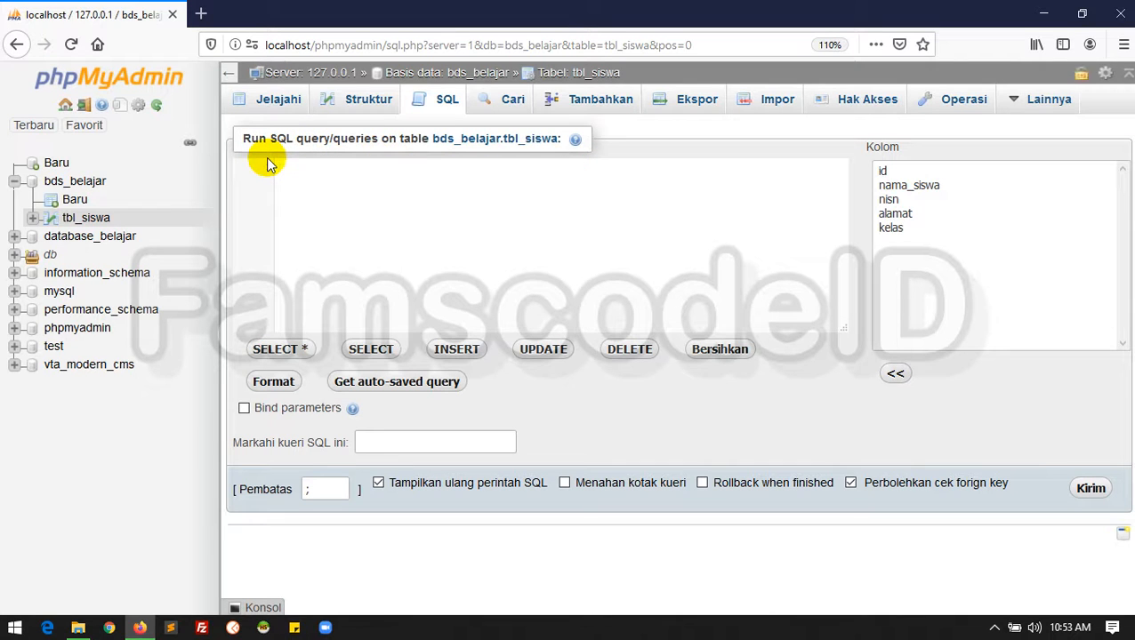
{"action": "type", "text": "DELETE FROM "}
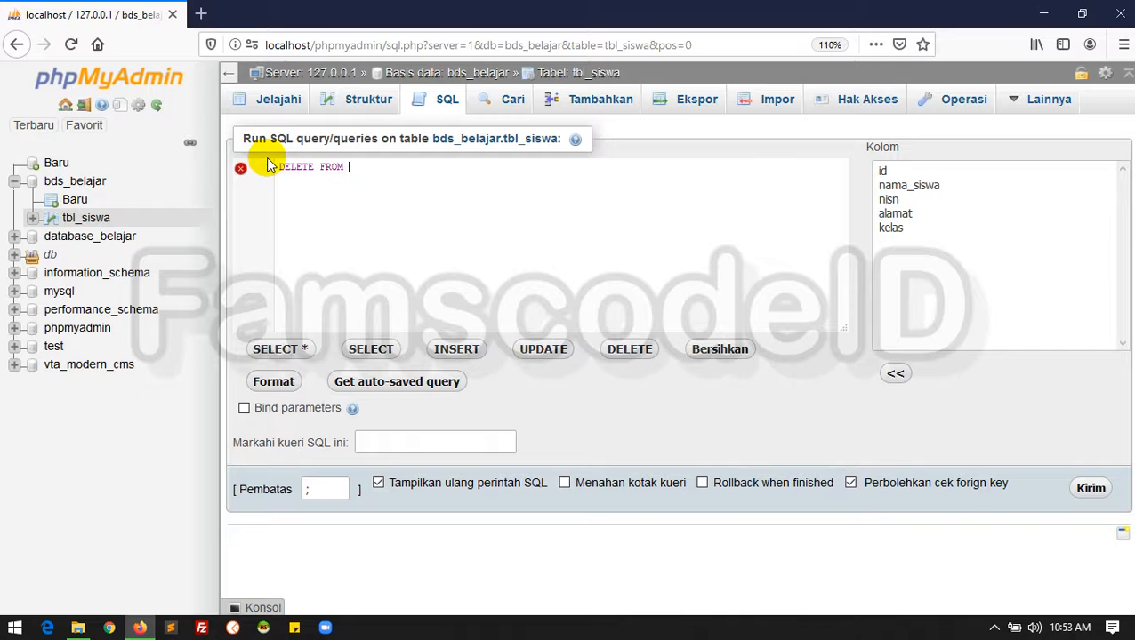
{"action": "type", "text": "tbl_siswa "}
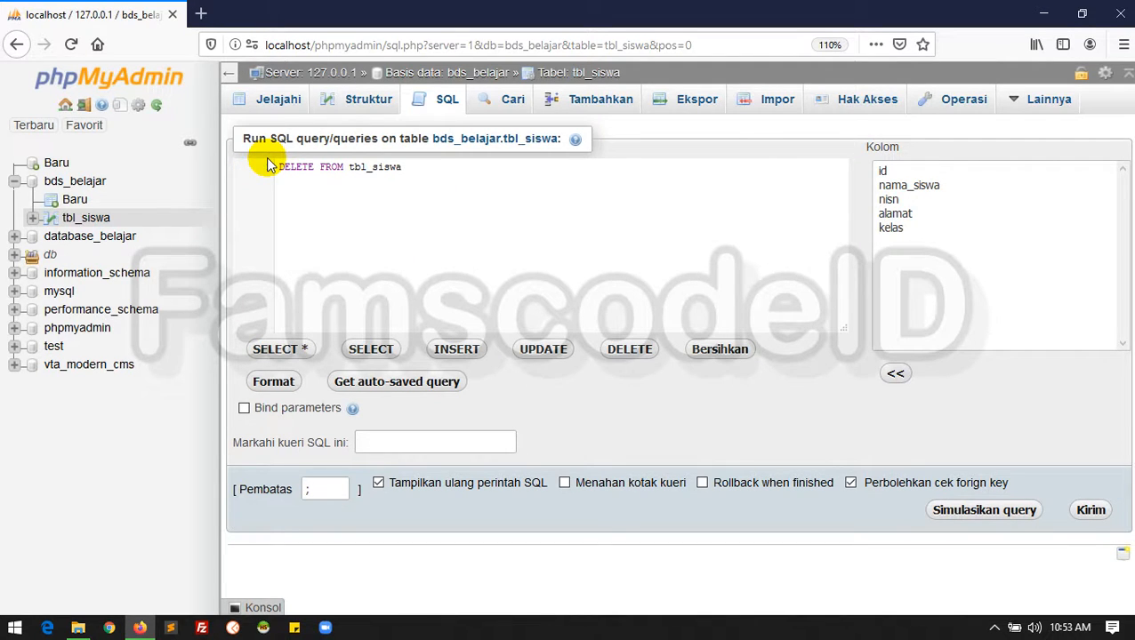
{"action": "type", "text": "WH"}
{"action": "key", "text": "Return"}
{"action": "type", "text": "id = 2"}
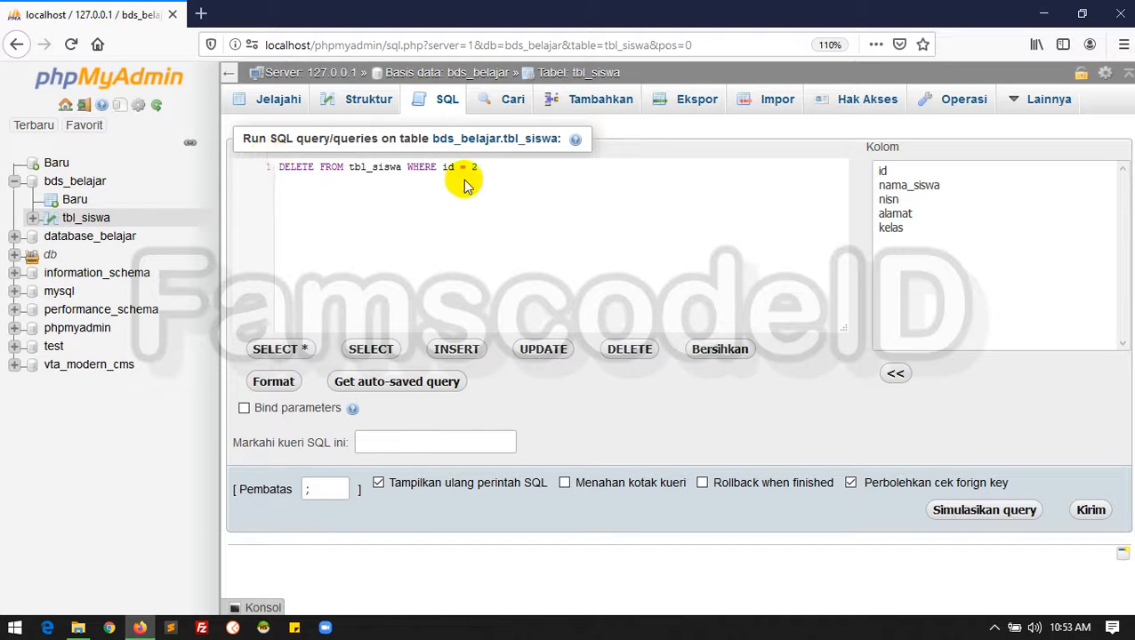
Step: Run the DELETE query, confirm the deletion, and browse the records of tbl_siswa
{"action": "left_click_drag", "start_coordinate": [479, 166], "coordinate": [261, 169]}
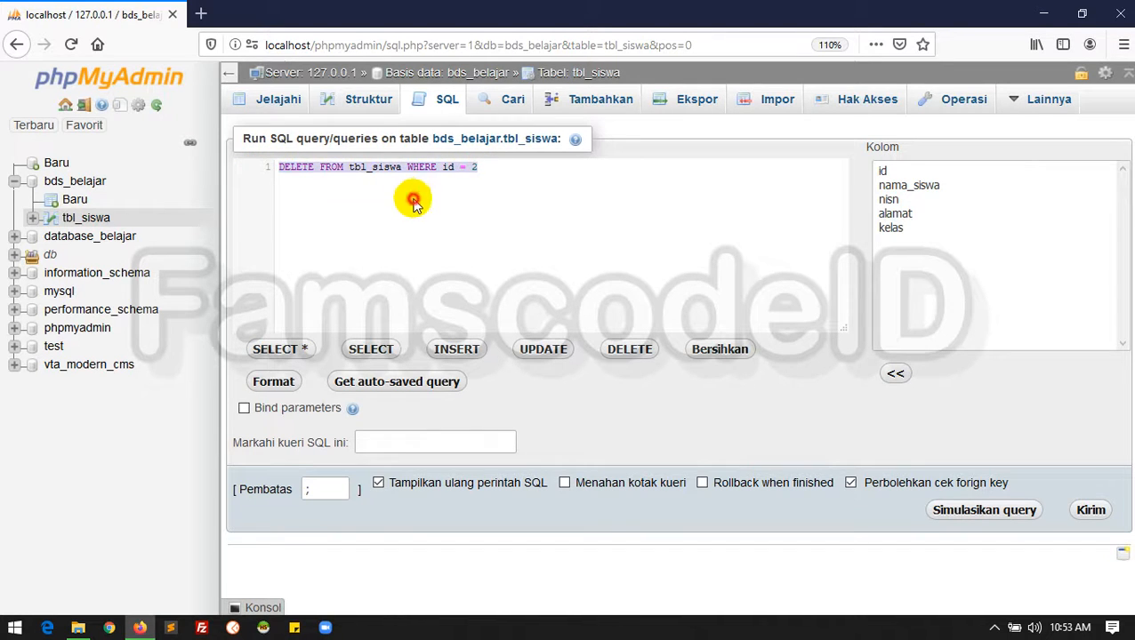
{"action": "left_click", "coordinate": [472, 197]}
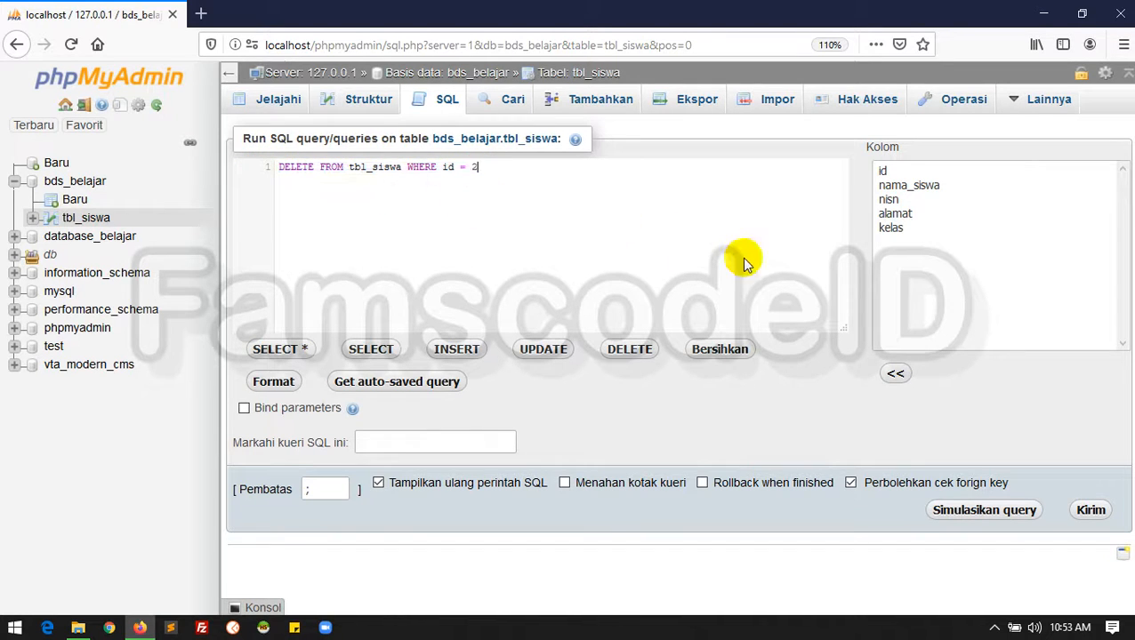
{"action": "left_click", "coordinate": [1091, 510]}
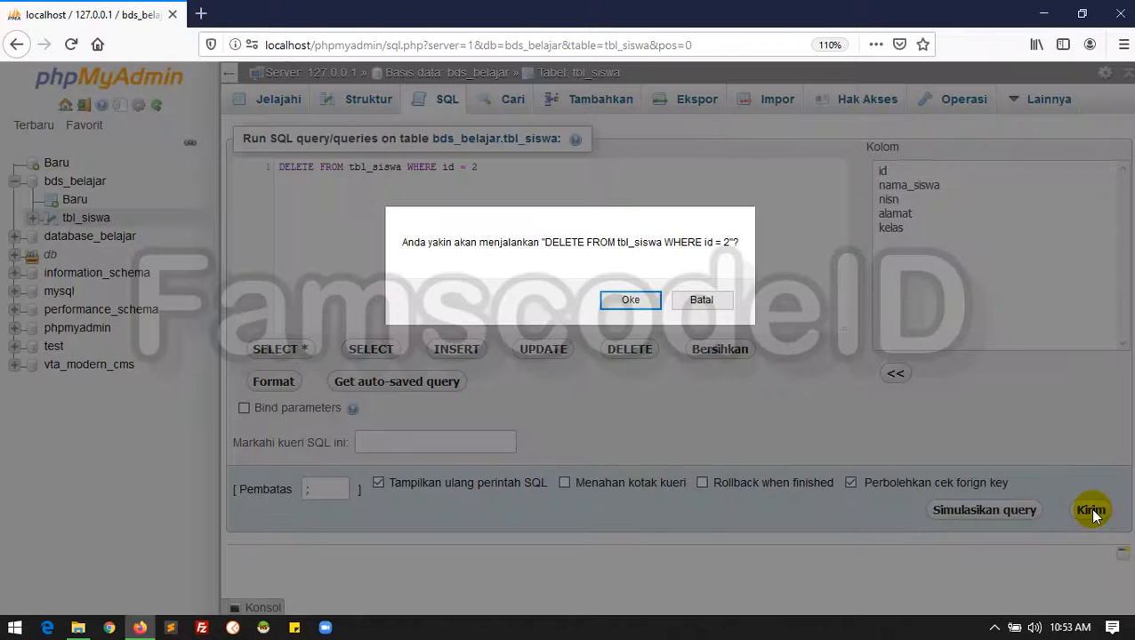
{"action": "left_click", "coordinate": [630, 299]}
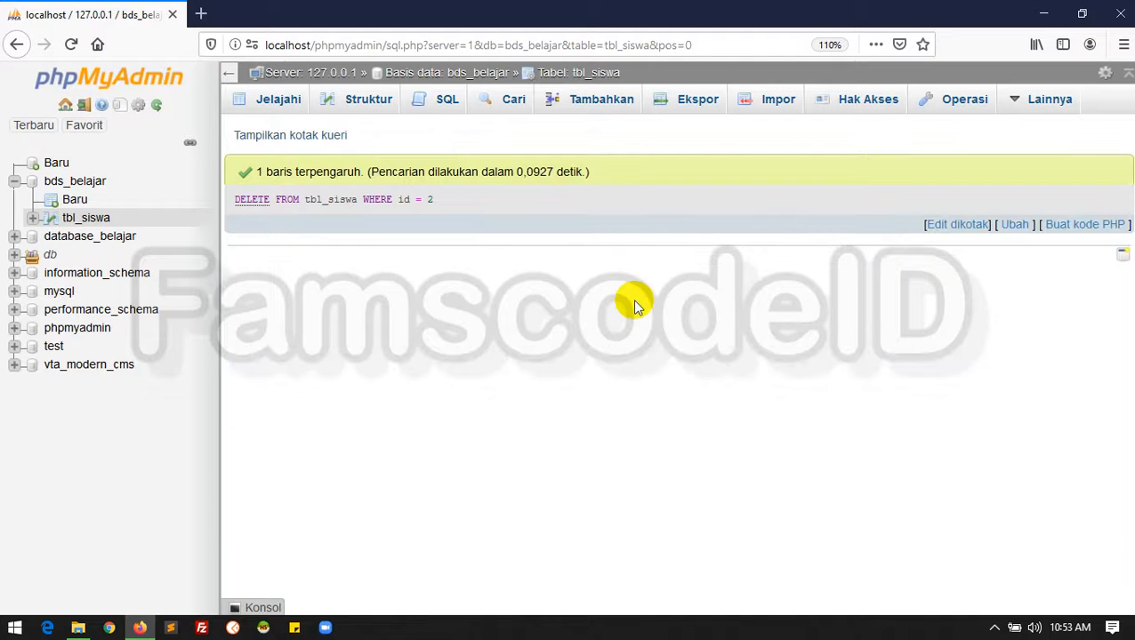
{"action": "left_click", "coordinate": [82, 219]}
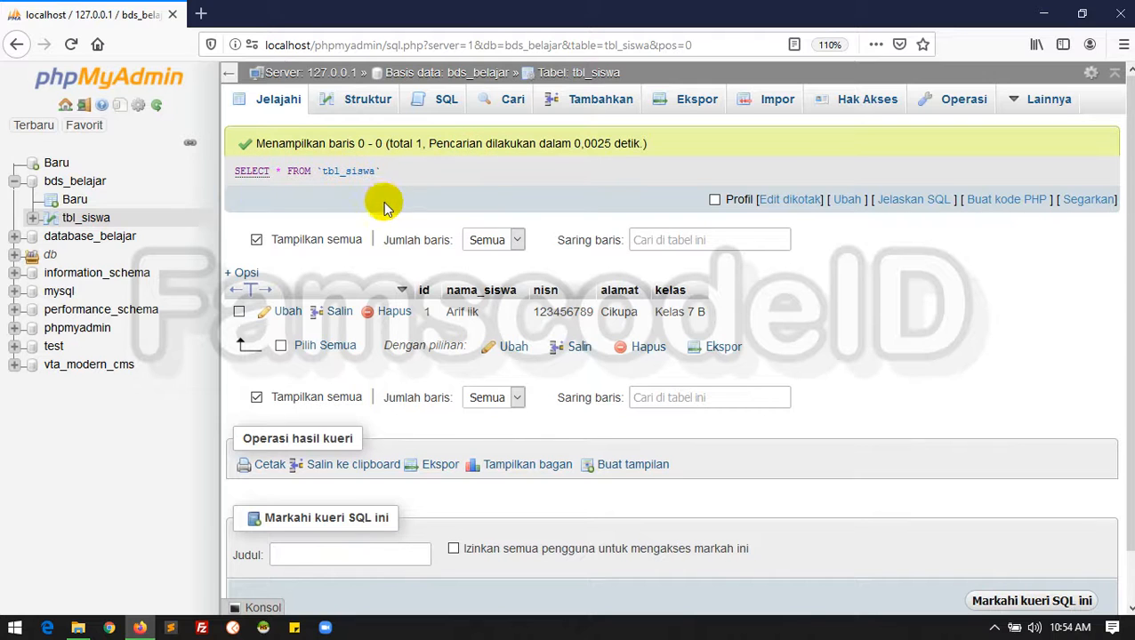
Step: Open the new-table form for bds_belajar and look over its name, column and storage settings
{"action": "left_click", "coordinate": [74, 200]}
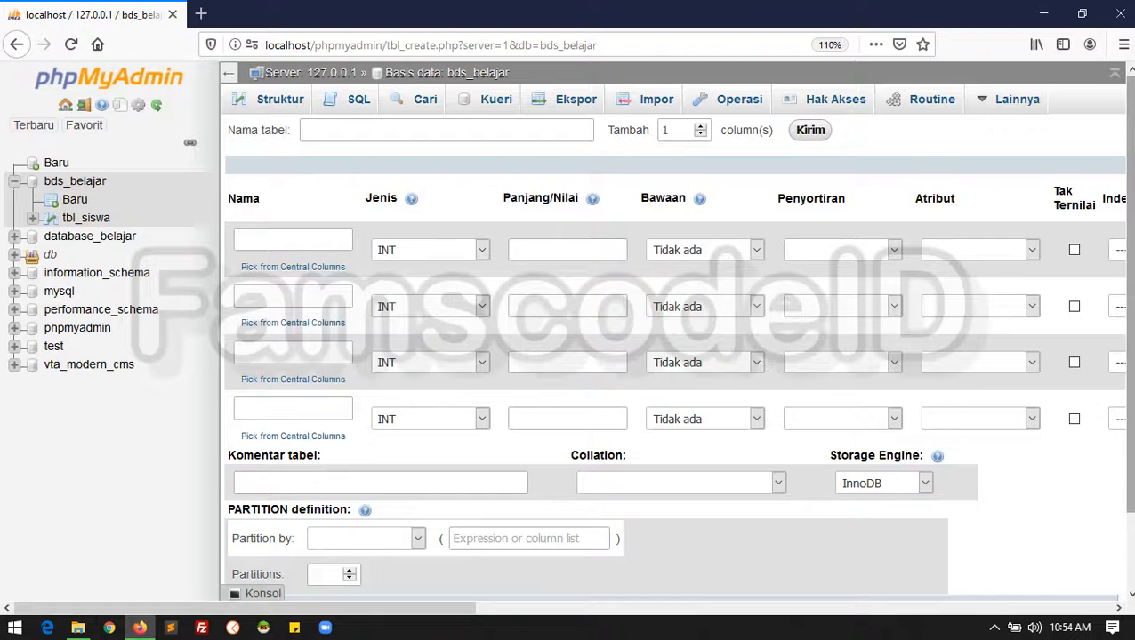
{"action": "scroll", "coordinate": [1112, 338], "scroll_direction": "down", "scroll_amount": 2}
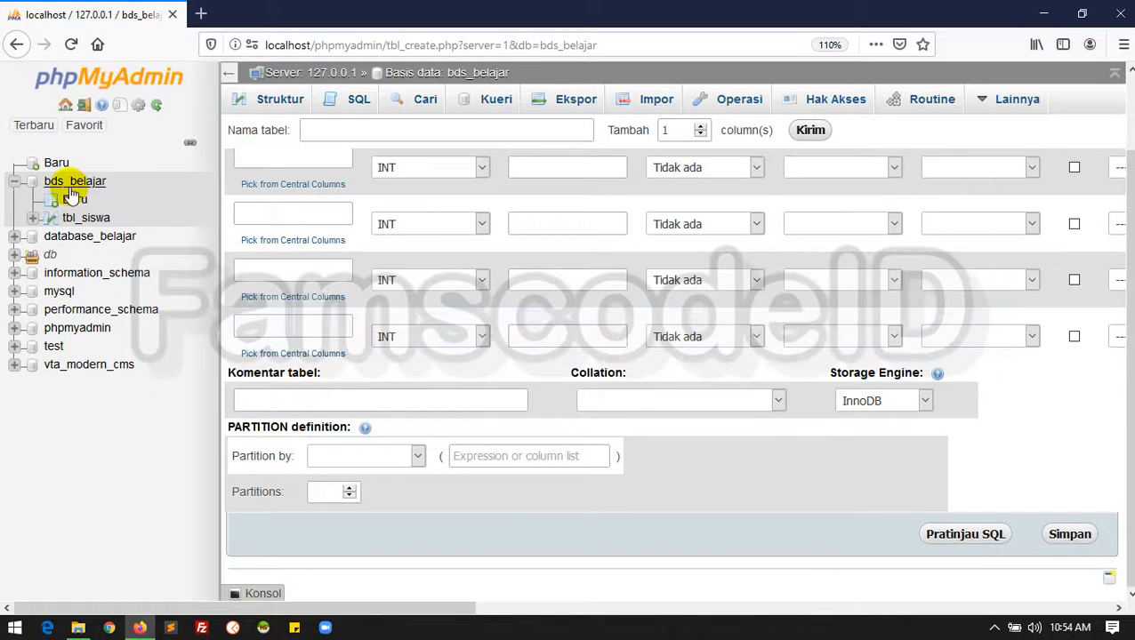
{"action": "scroll", "coordinate": [483, 267], "scroll_direction": "up", "scroll_amount": 2}
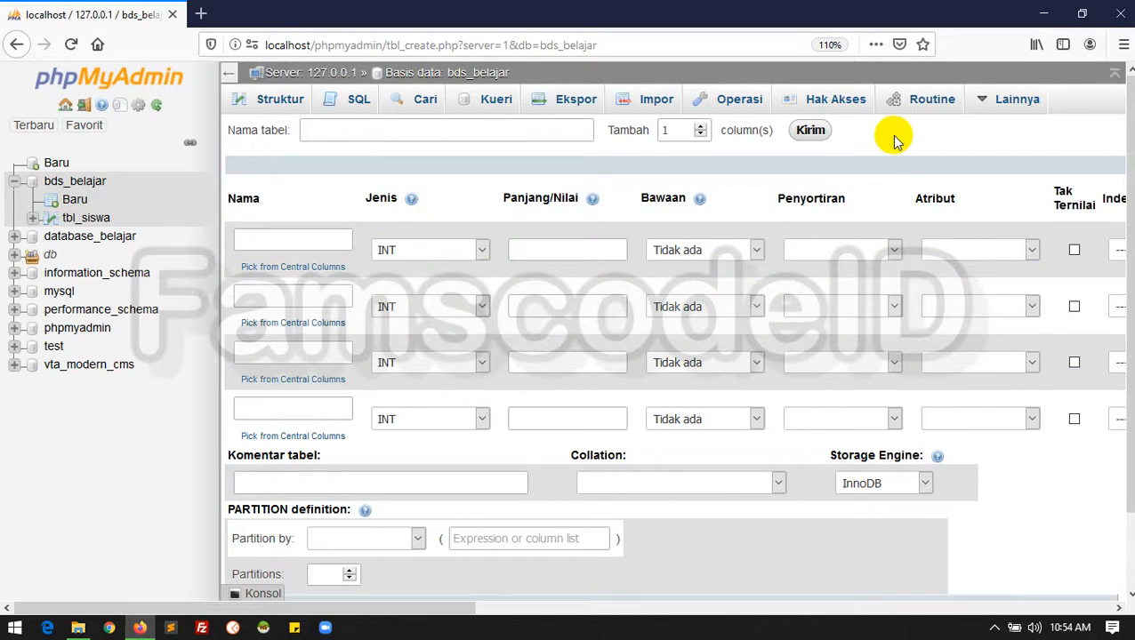
{"action": "scroll", "coordinate": [1125, 278], "scroll_direction": "down", "scroll_amount": 2}
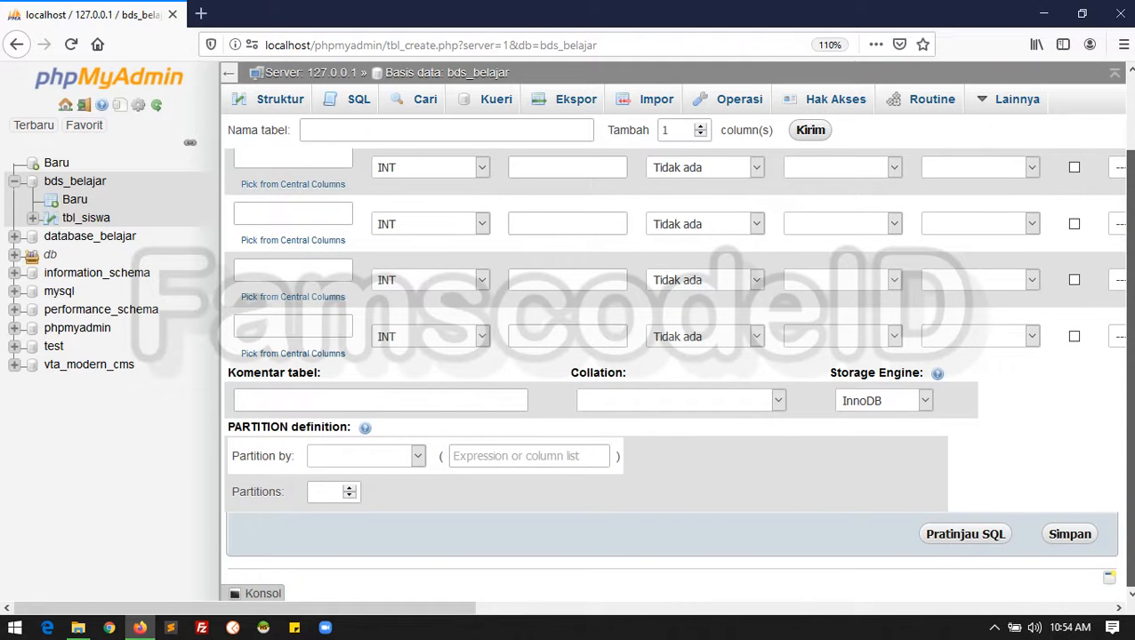
{"action": "scroll", "coordinate": [1117, 264], "scroll_direction": "up", "scroll_amount": 2}
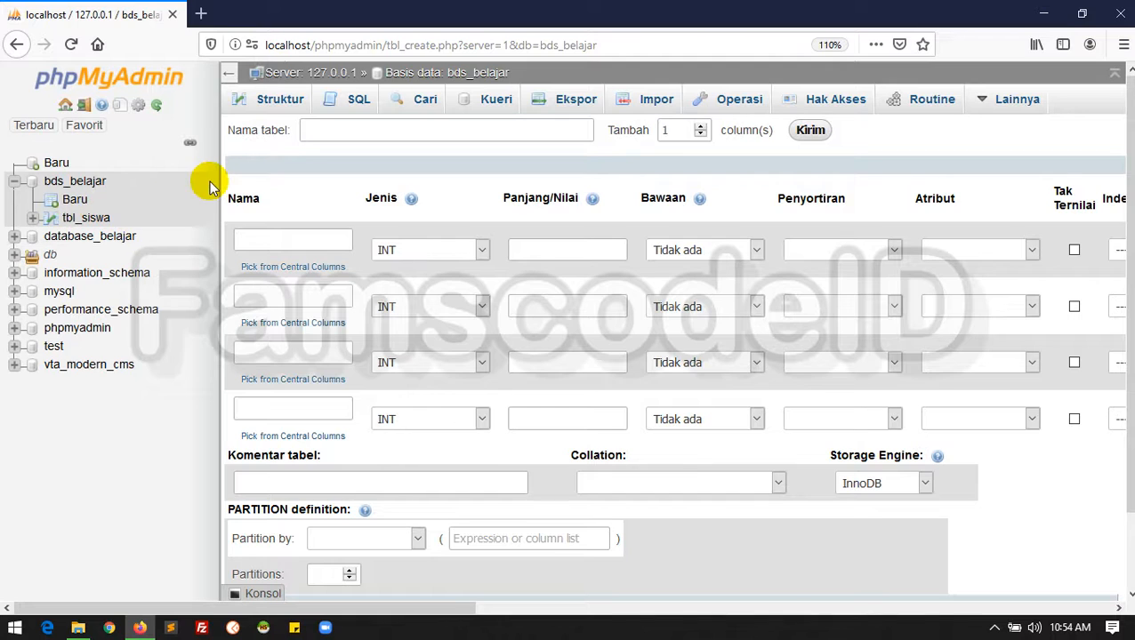
Step: Open the structure overview of bds_belajar and examine its create-table section
{"action": "left_click", "coordinate": [74, 182]}
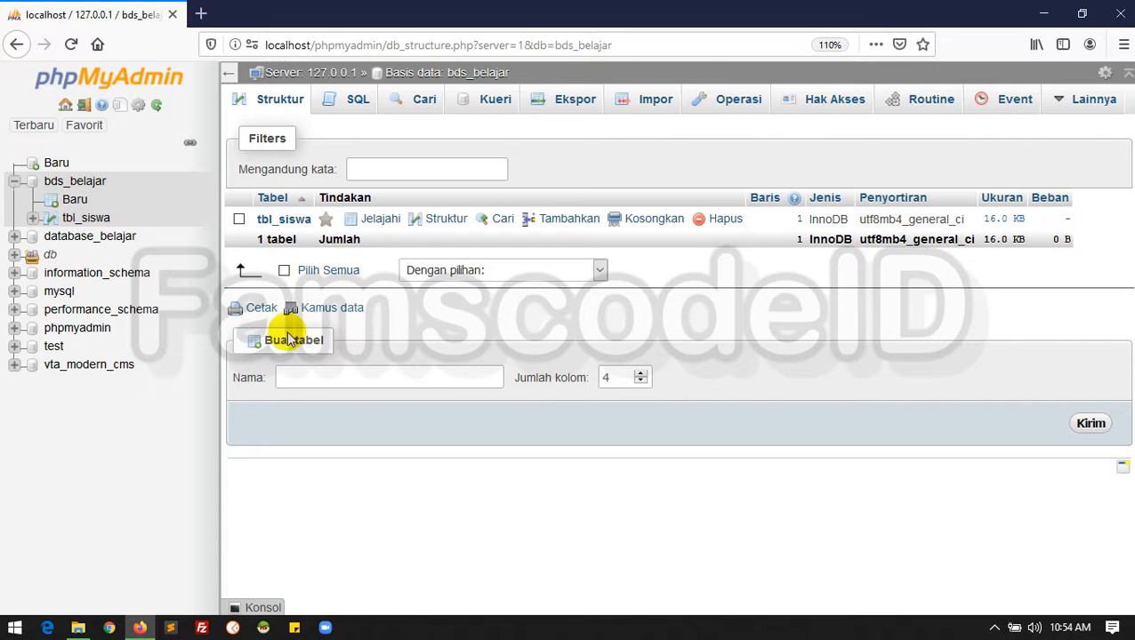
{"action": "left_click_drag", "start_coordinate": [265, 340], "coordinate": [313, 339]}
{"action": "left_click", "coordinate": [392, 337]}
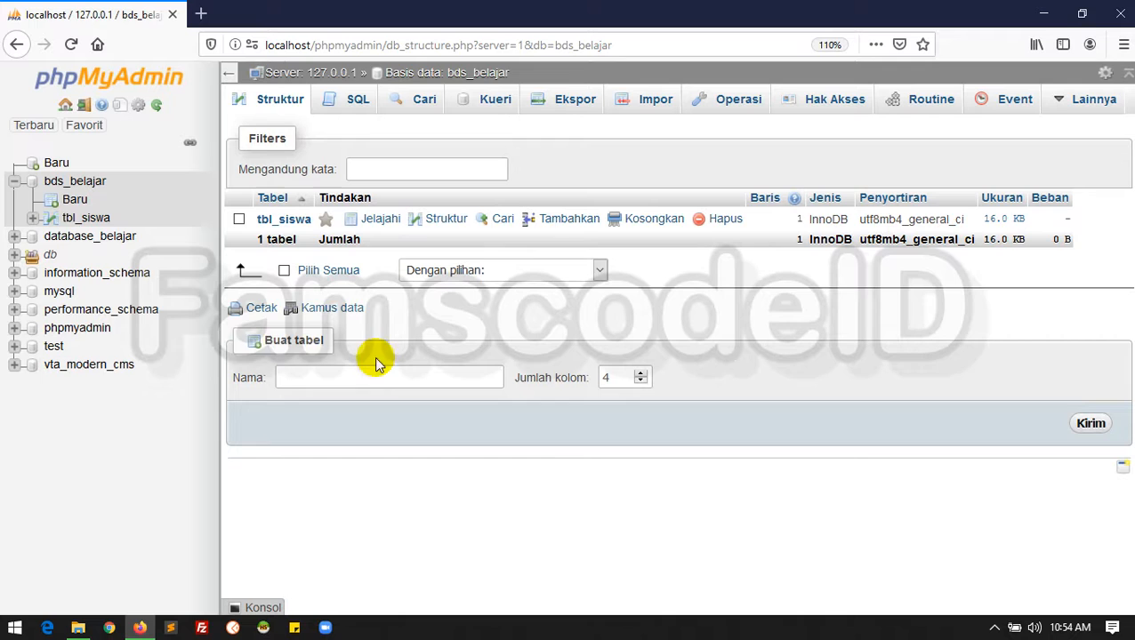
{"action": "left_click", "coordinate": [304, 379]}
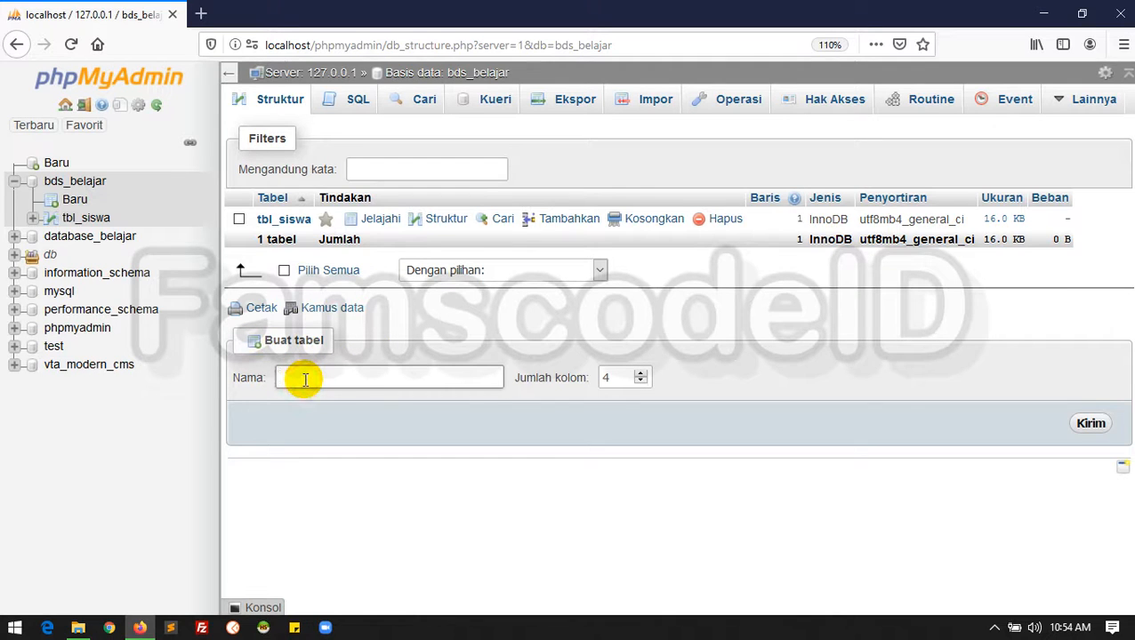
{"action": "type", "text": "tbl_"}
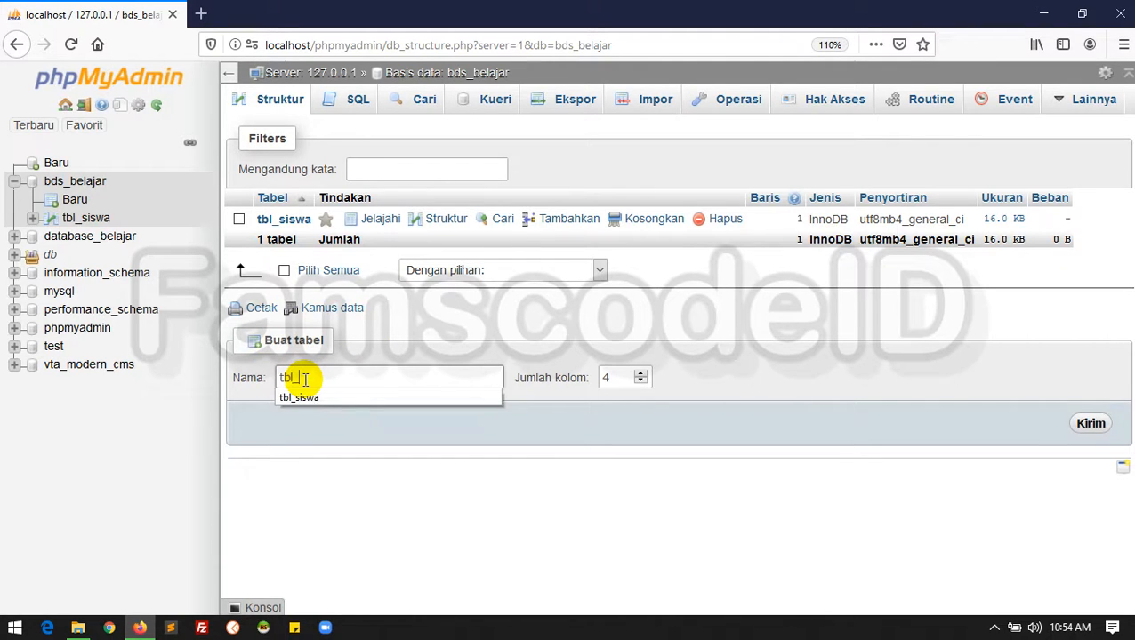
{"action": "type", "text": "guru"}
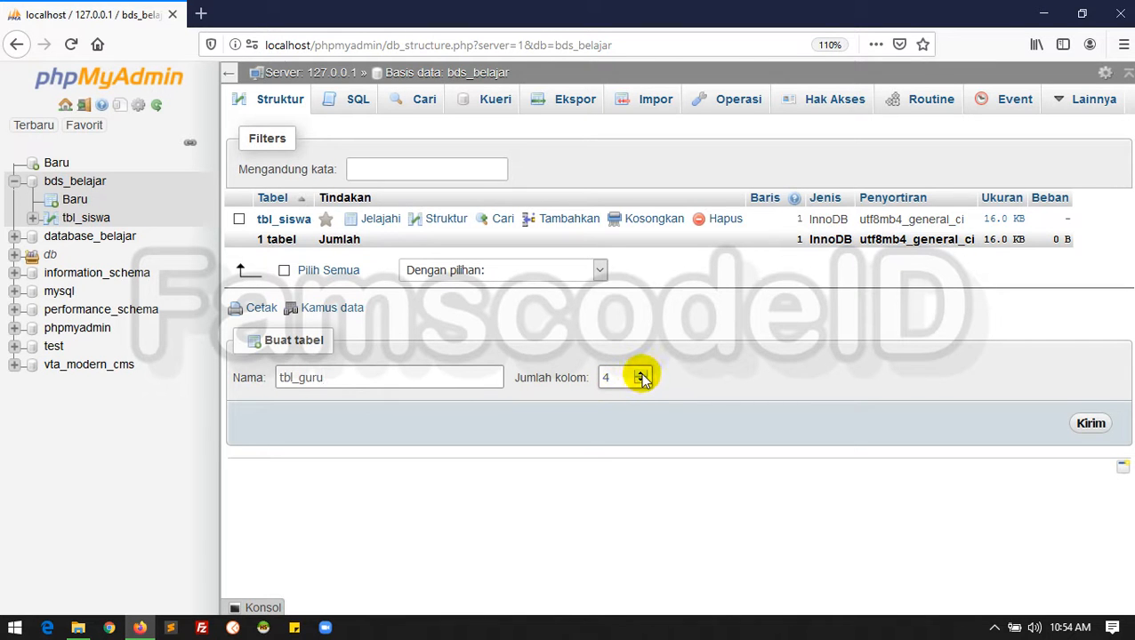
{"action": "left_click_drag", "start_coordinate": [347, 377], "coordinate": [203, 379]}
{"action": "key", "text": "BackSpace"}
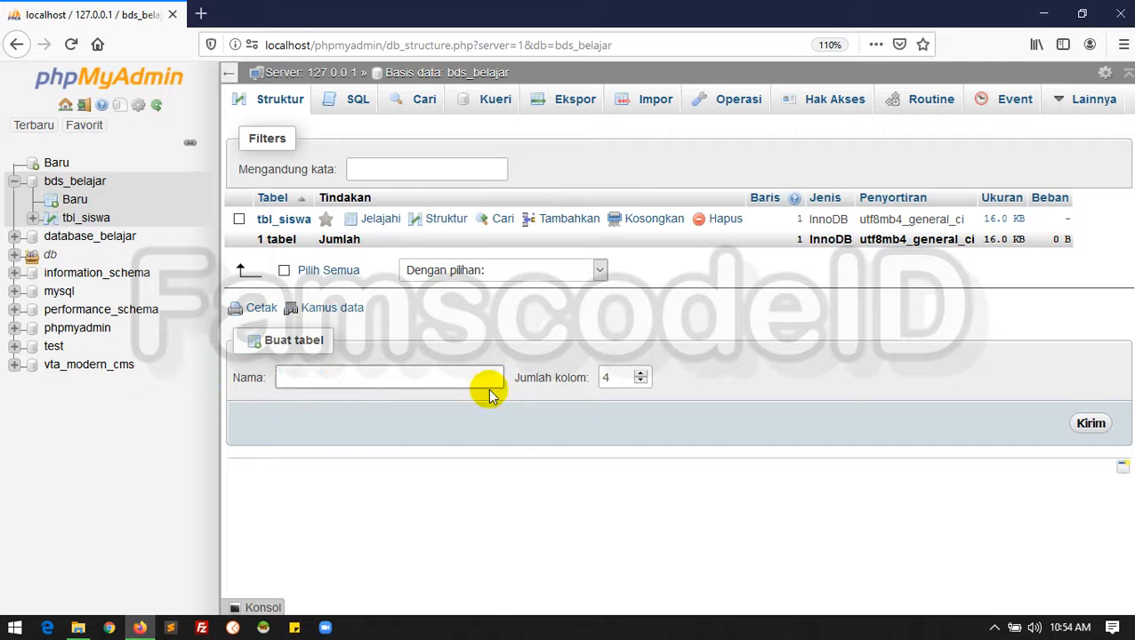